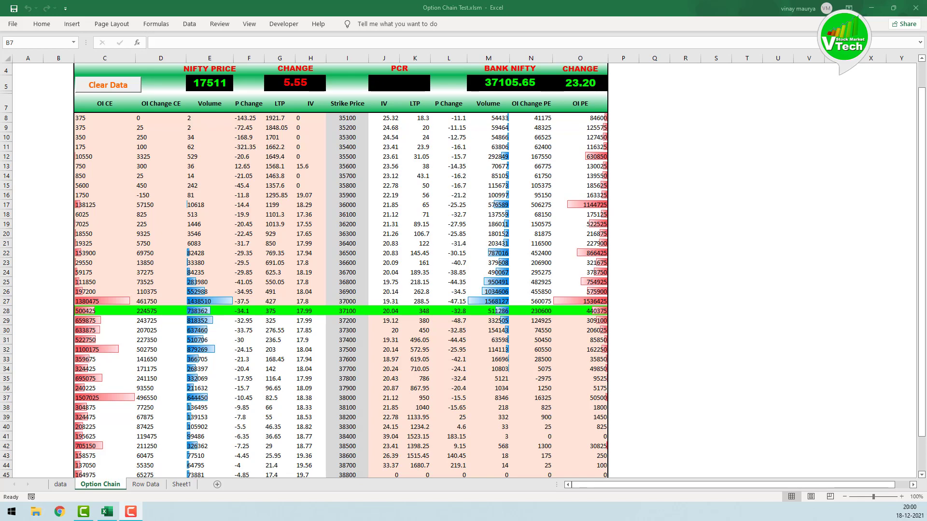
Review the datacopyo macro in the VBA editor and the Row Data worksheet it copies from
left_click(61, 104)
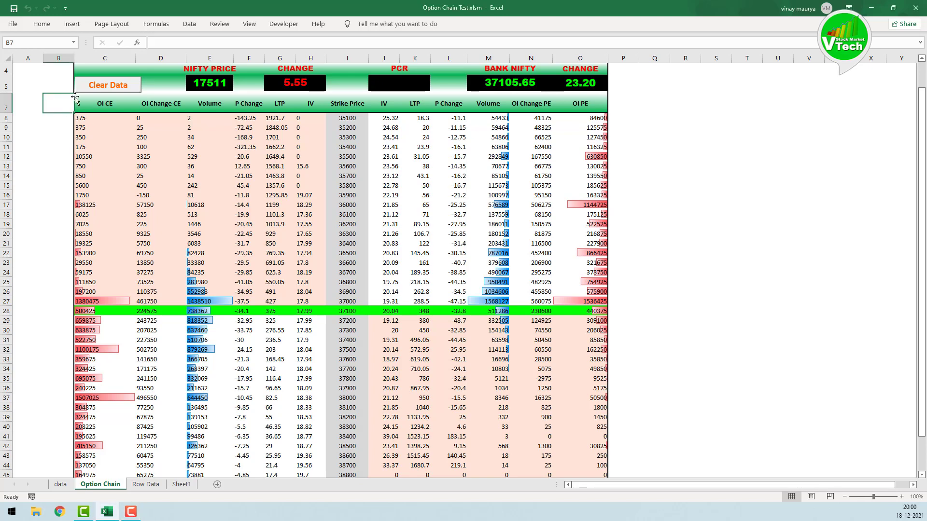
left_click(84, 99)
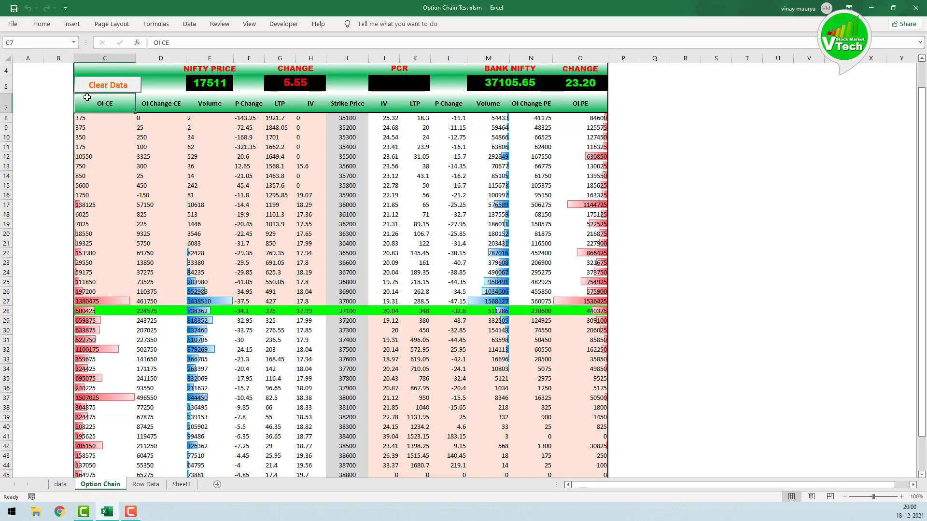
left_click(293, 25)
left_click(15, 48)
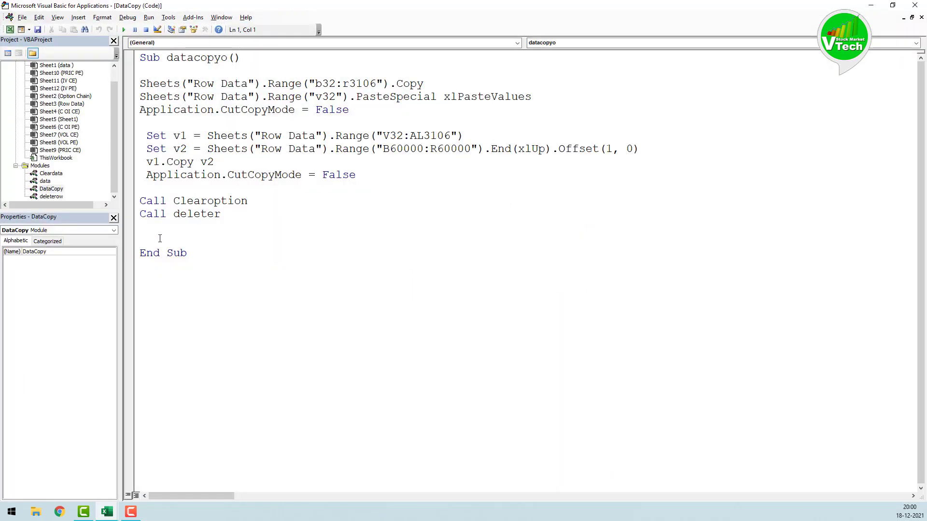
left_click(160, 238)
key("alt+F11")
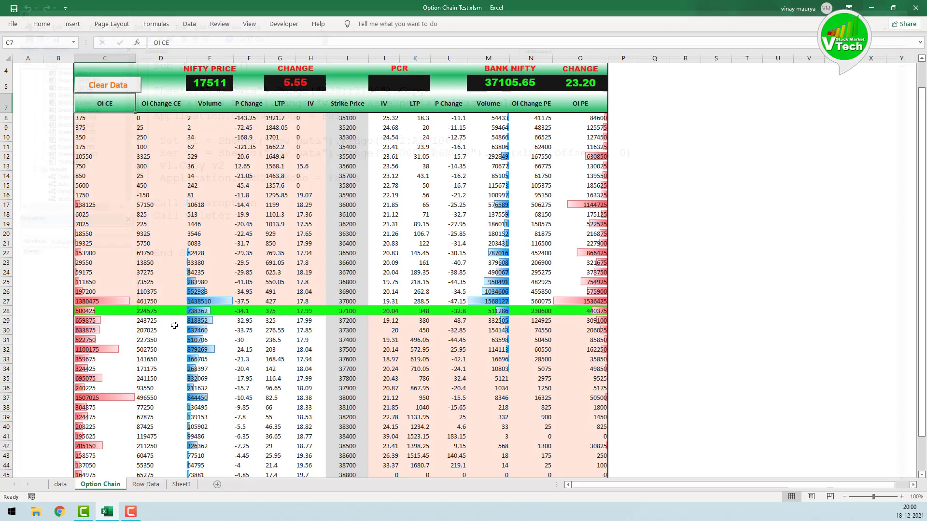
left_click(140, 487)
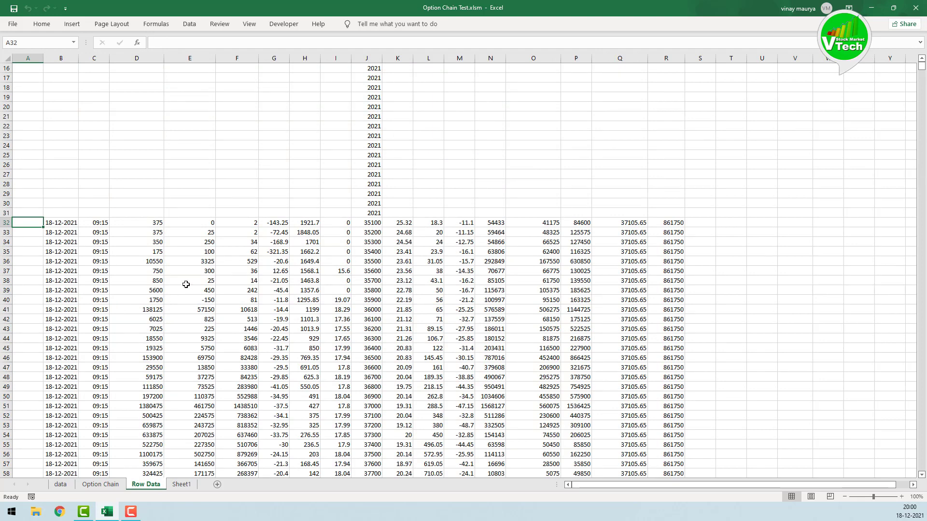
Uncomment the two Row Data ClearContents lines for v32:al3106 and d32:R3106 in the Cleardata module's Clearoption macro
key("alt+F11")
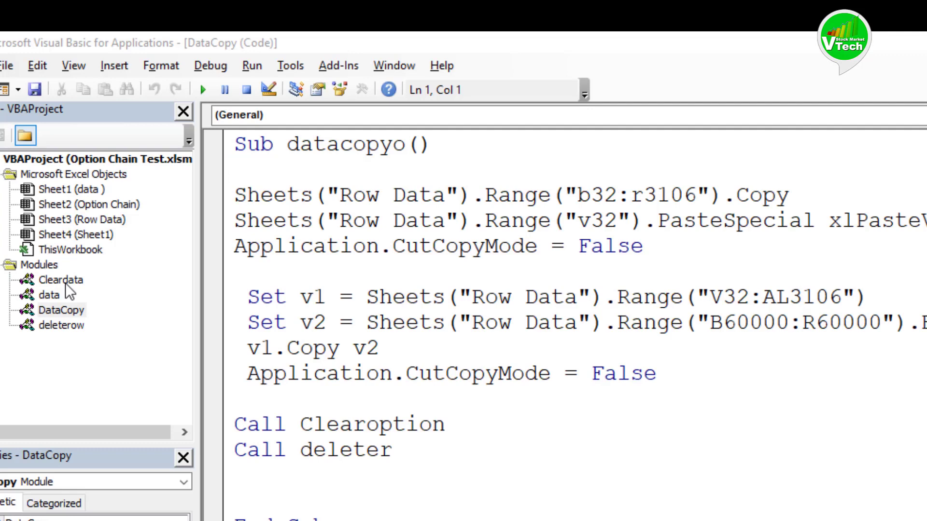
double_click(62, 281)
left_click(248, 220)
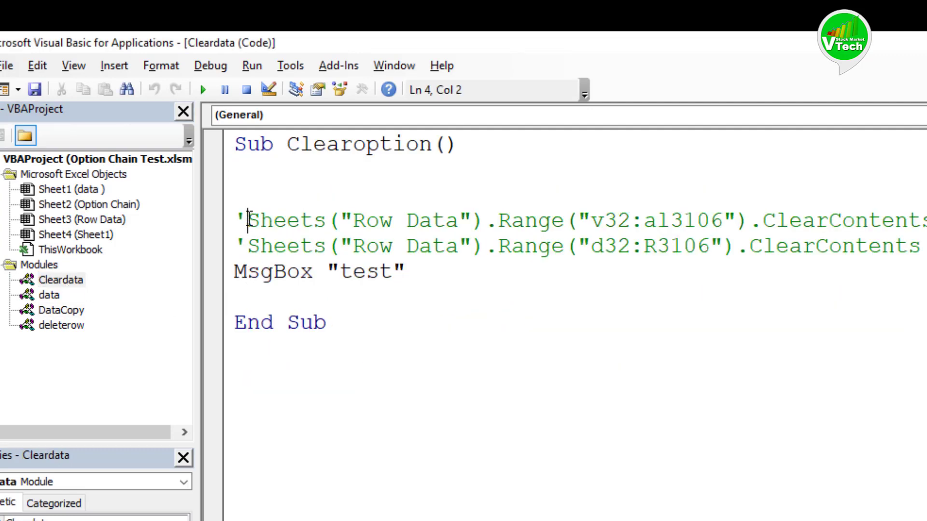
key("BackSpace")
left_click_drag(235, 246, 243, 246)
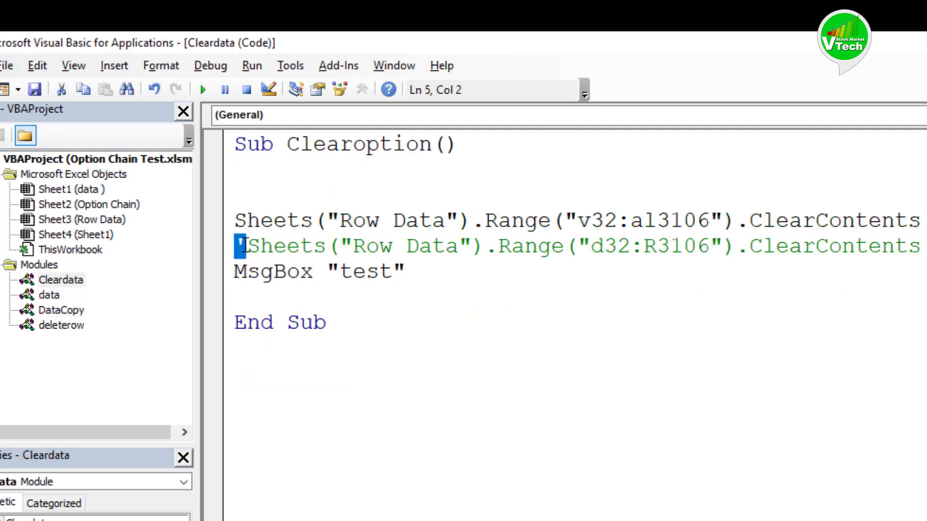
key("BackSpace")
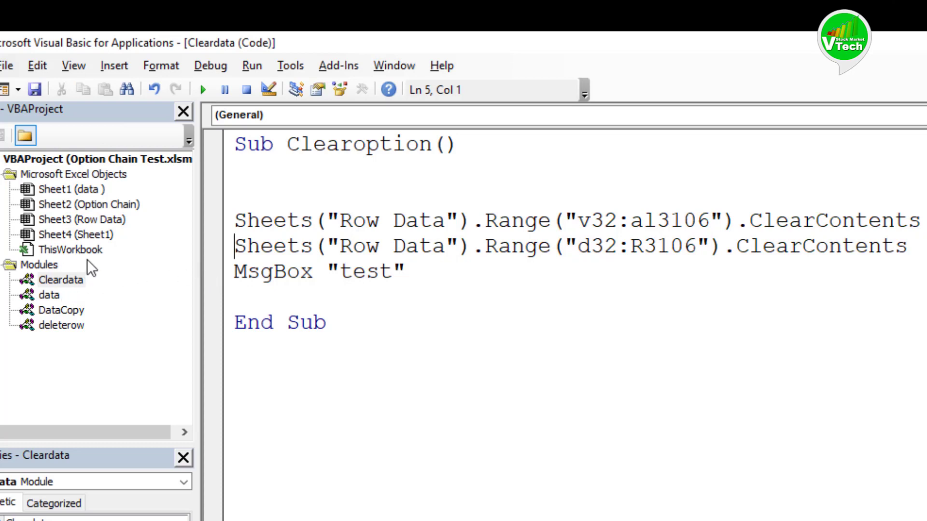
Duplicate the 09:20:00 Application.OnTime line onto the blank line above it in ThisWorkbook's Workbook_Open procedure
left_click(57, 311)
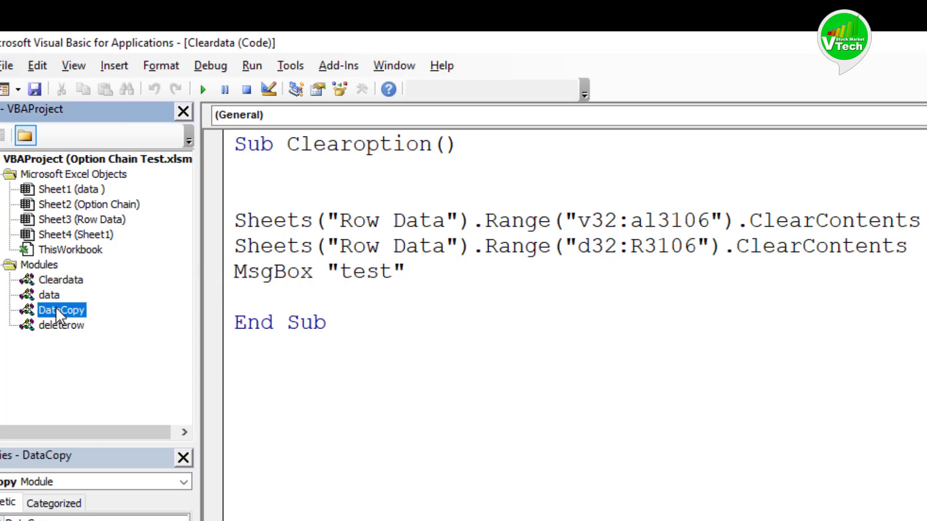
double_click(58, 311)
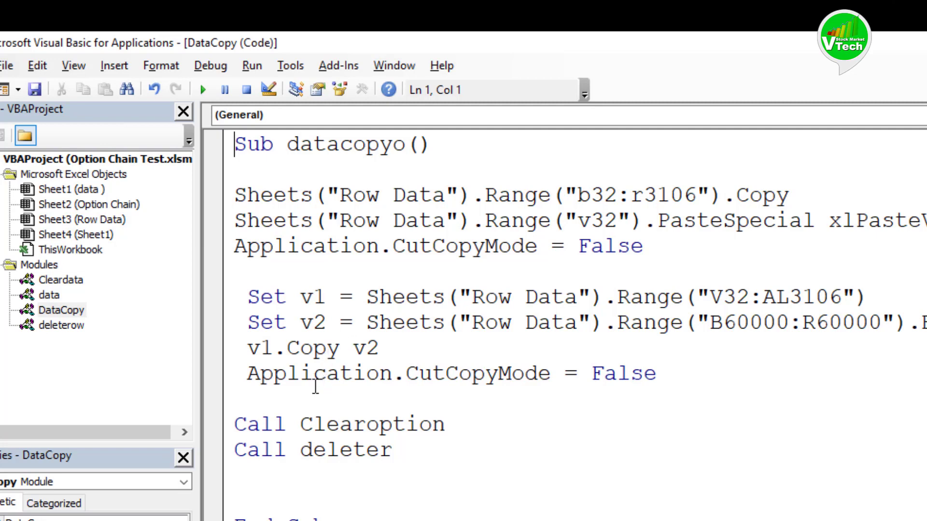
double_click(76, 254)
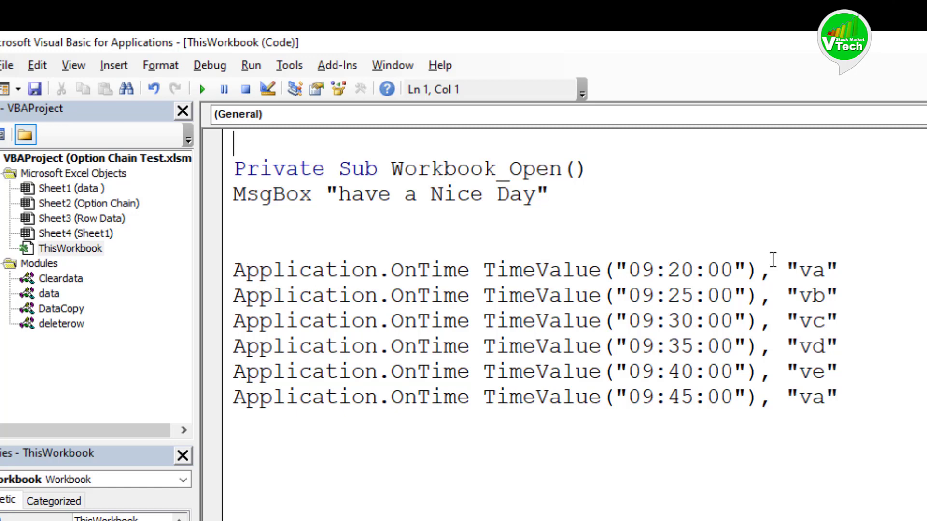
left_click_drag(836, 270, 228, 269)
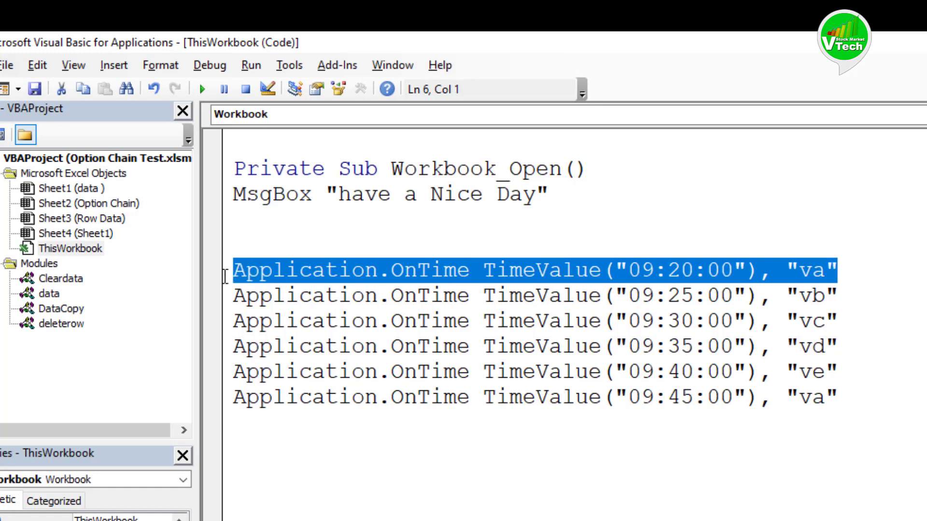
key("ctrl+c")
left_click(245, 245)
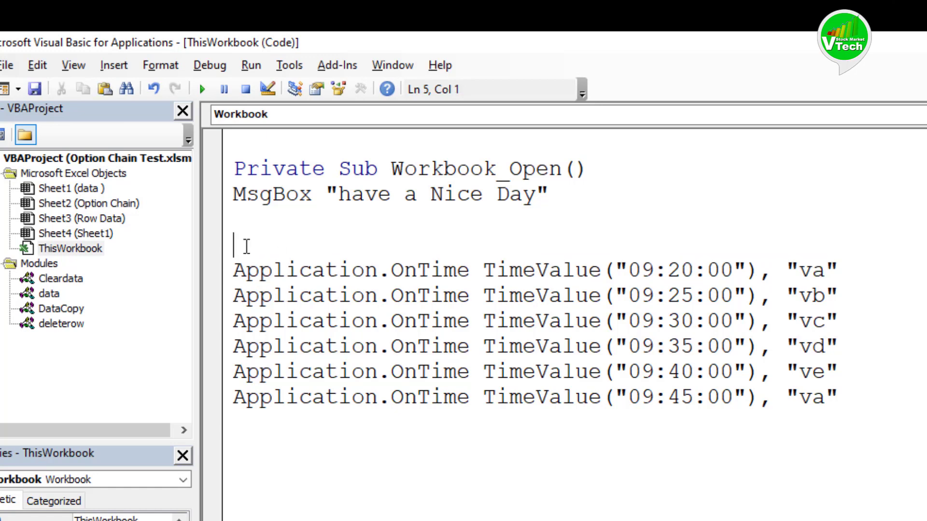
key("ctrl+v")
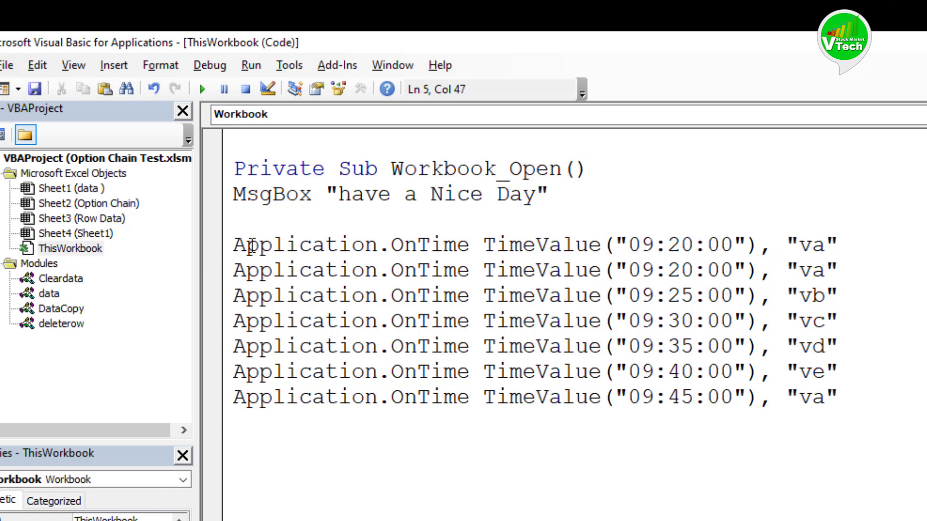
Change the macro name in the first OnTime line to "datacopyo", checking it against the Sub name in the DataCopy module
double_click(60, 308)
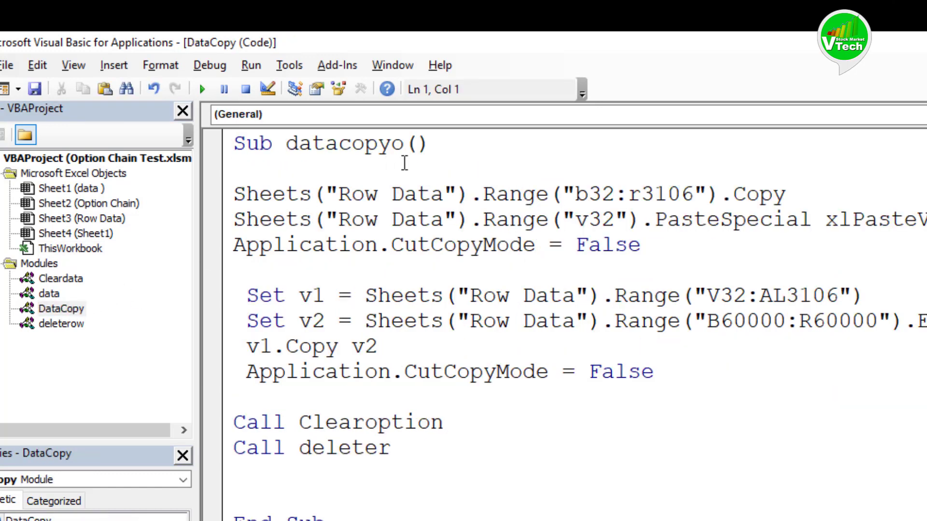
double_click(103, 248)
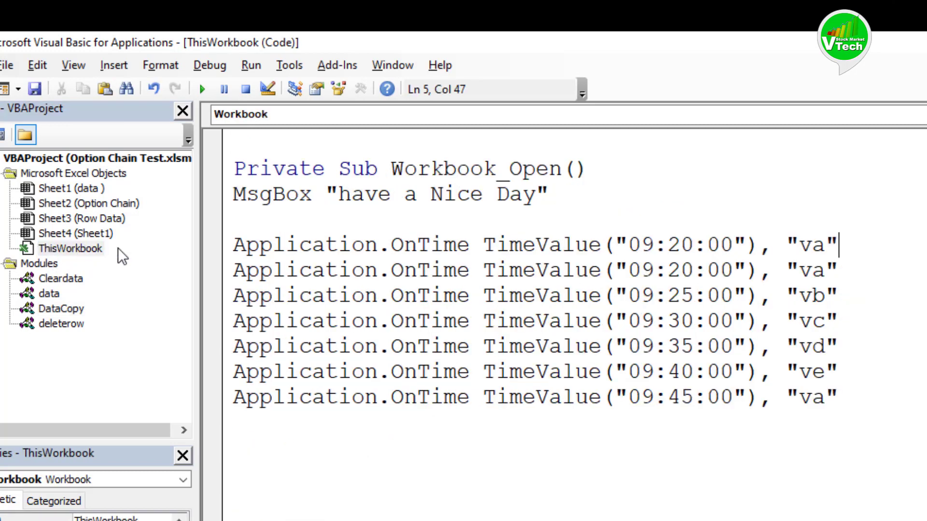
left_click_drag(798, 244, 826, 247)
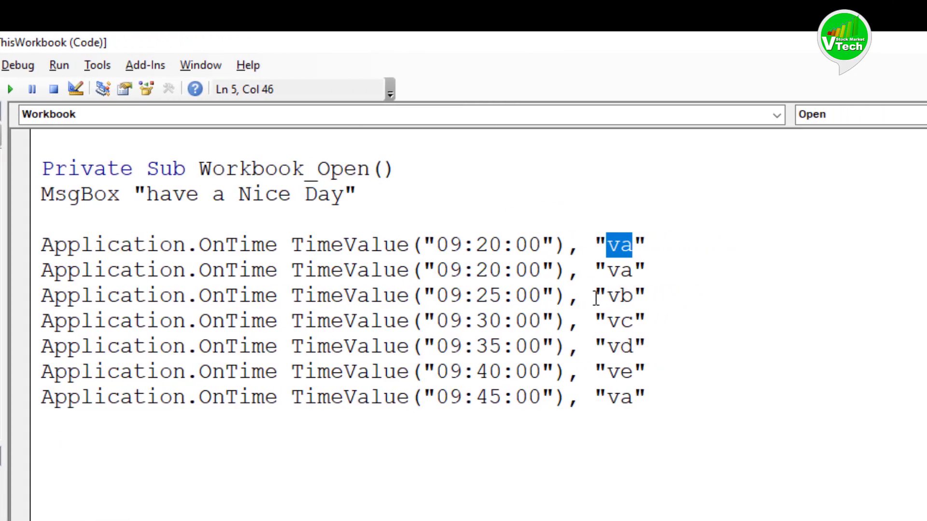
type("data")
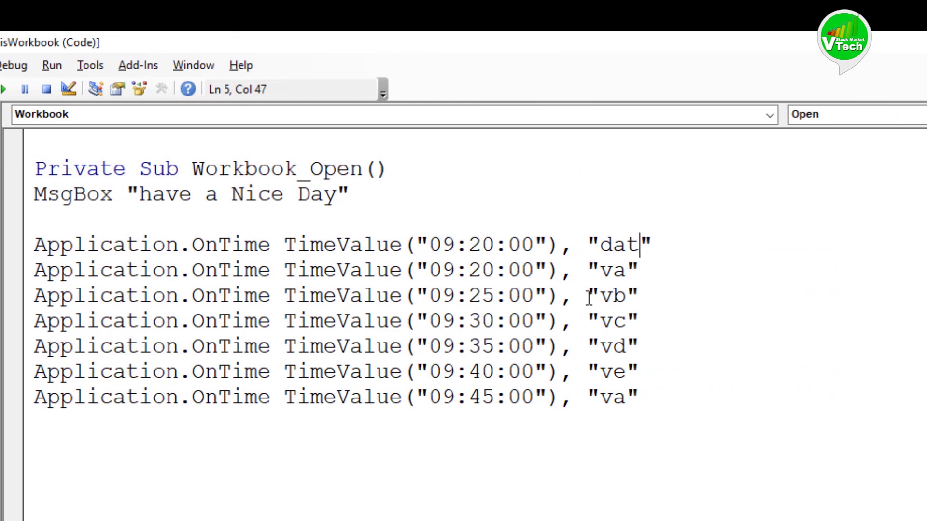
type("copy")
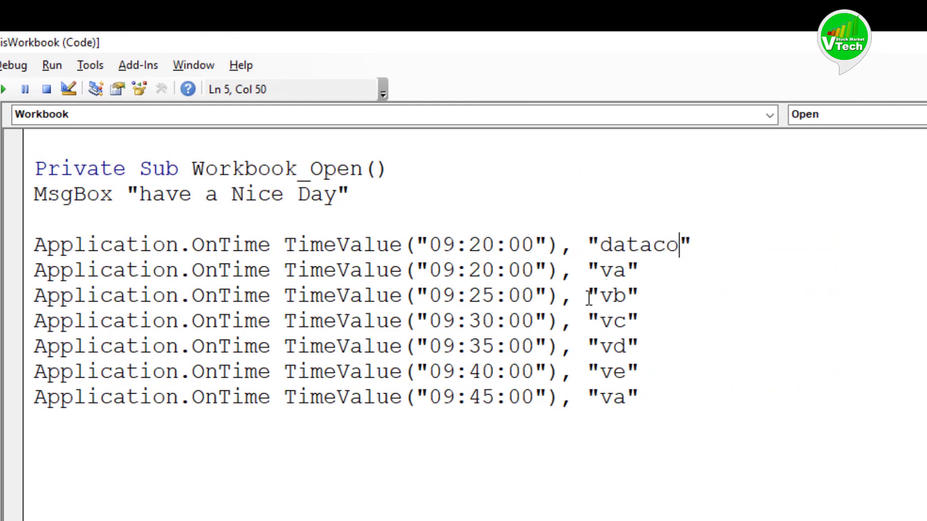
type("o")
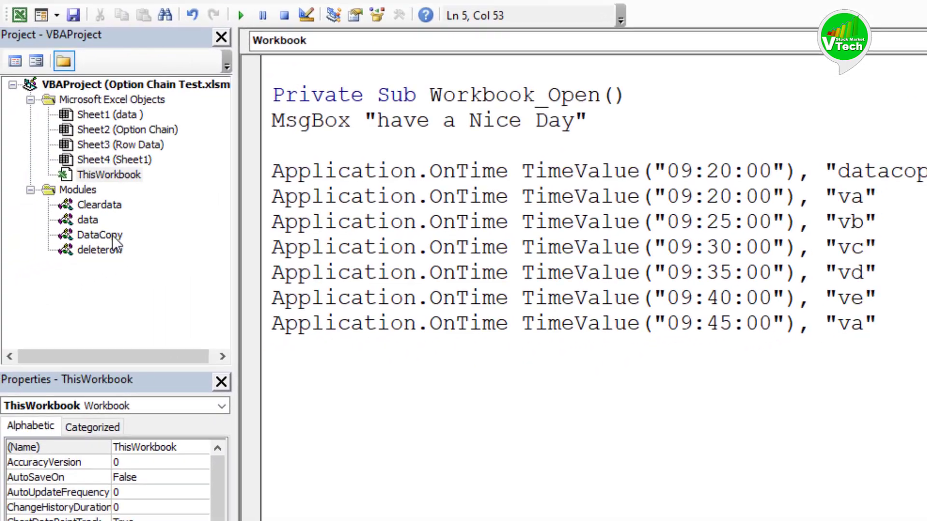
double_click(112, 235)
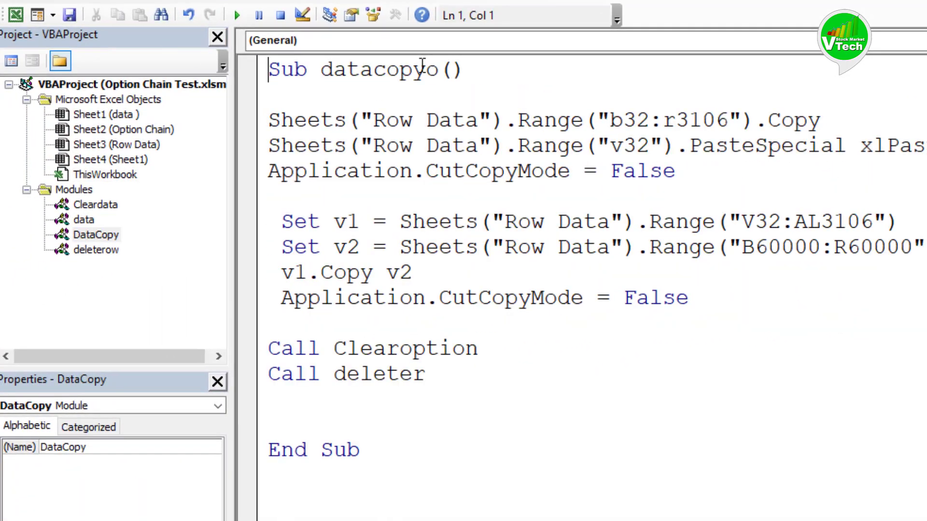
double_click(87, 219)
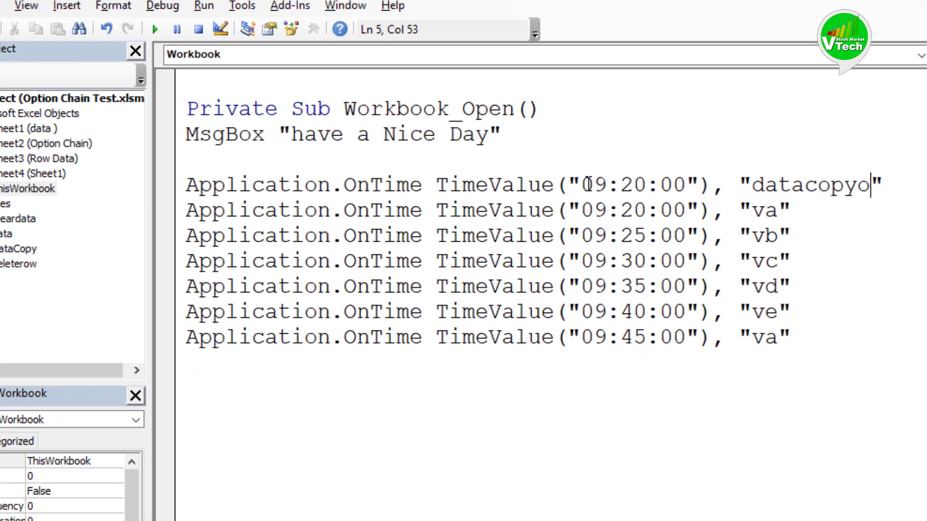
Set the time in the datacopyo OnTime line to 15:31:00
left_click_drag(639, 204, 664, 204)
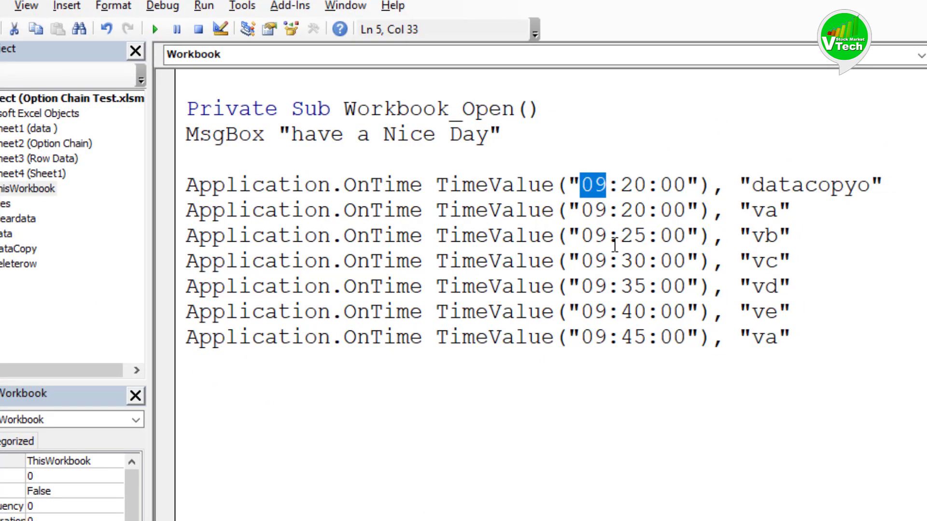
type("15")
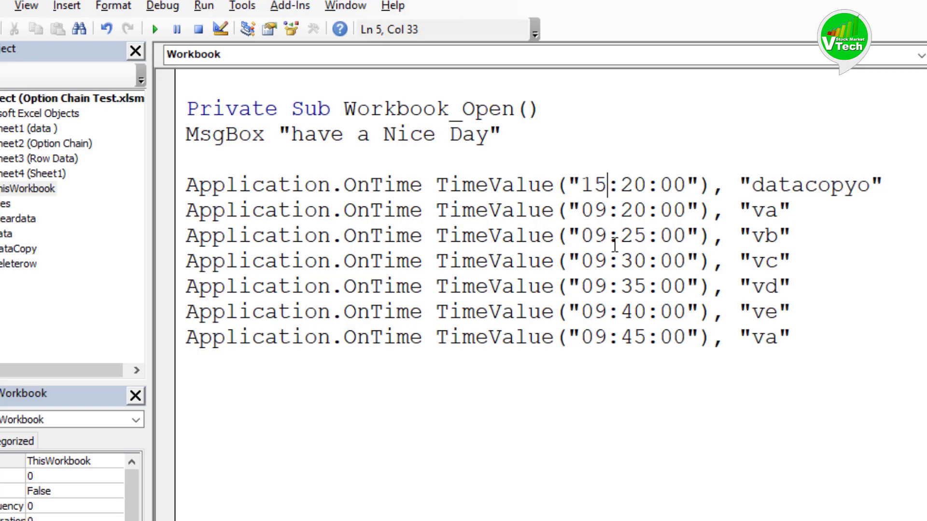
left_click_drag(623, 185, 641, 179)
type("32")
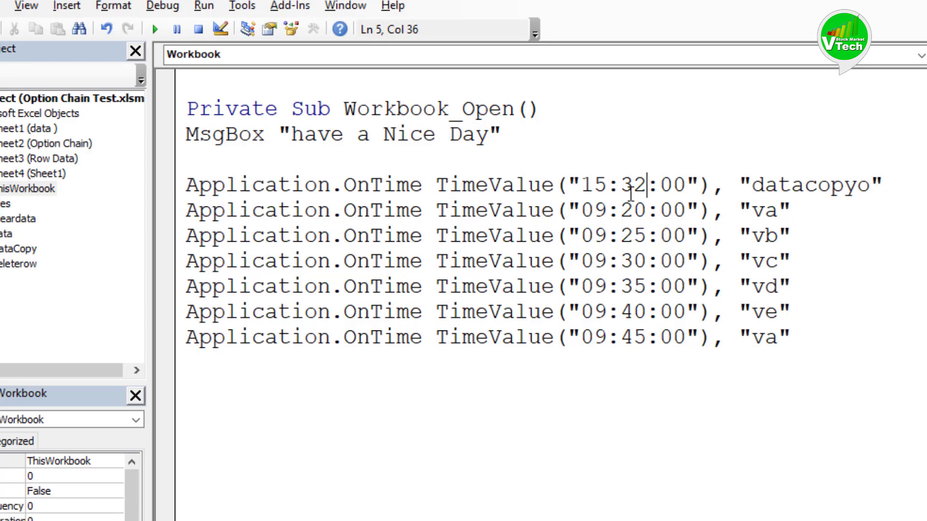
key("BackSpace")
type("1")
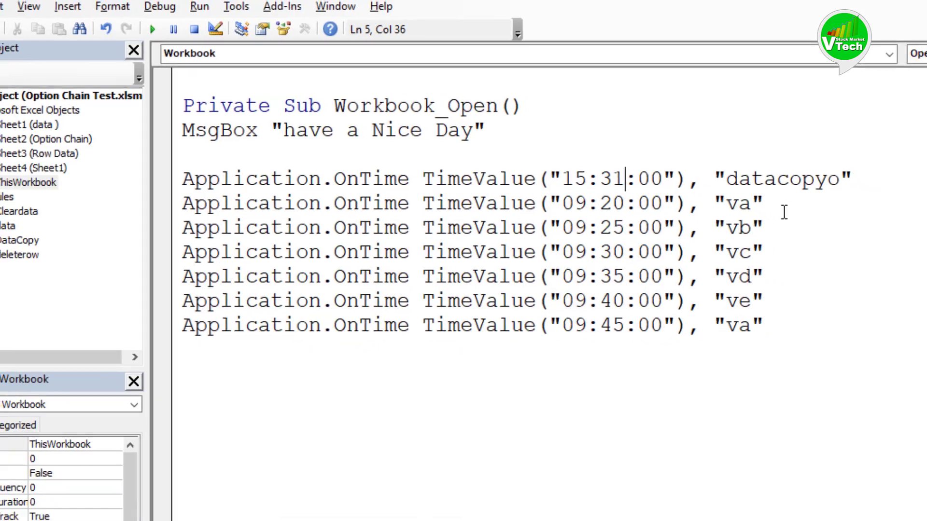
left_click(827, 317)
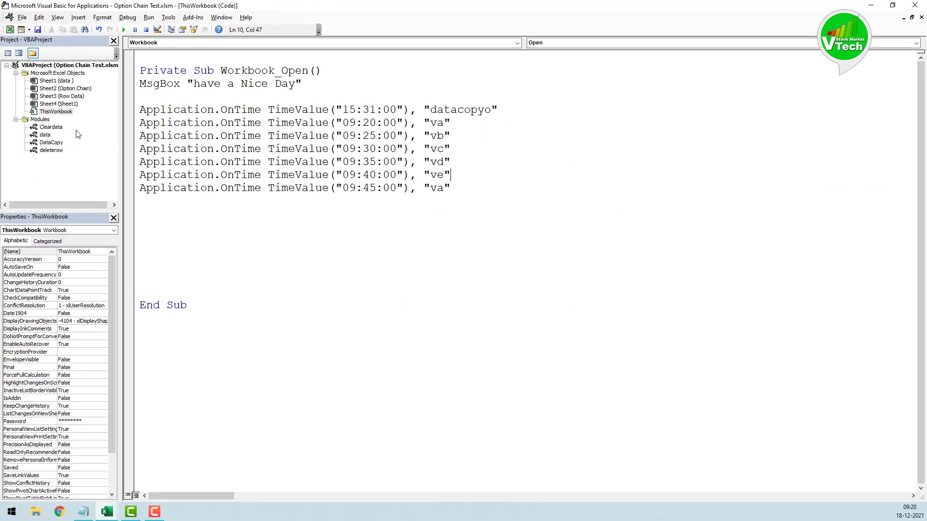
Return to the workbook and examine the Row Data sheet's headers and the option data starting at row 32
left_click(914, 5)
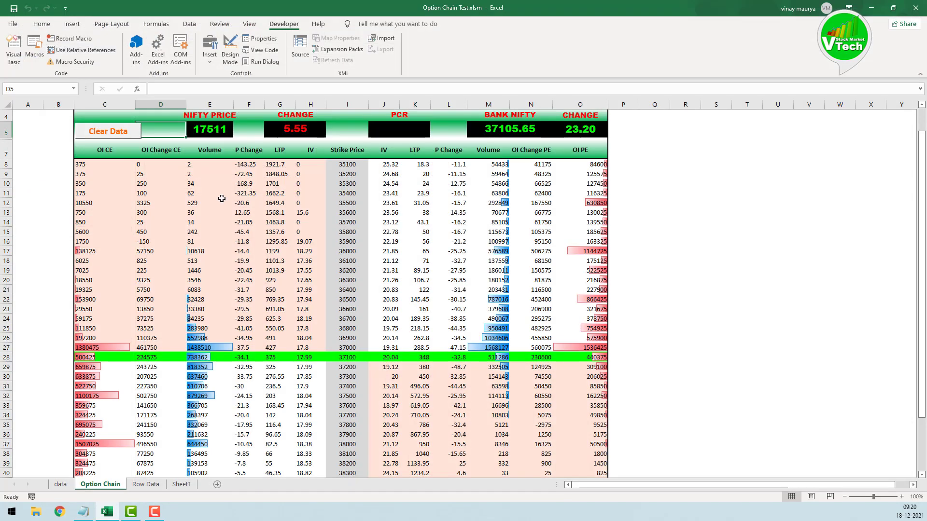
left_click(145, 484)
scroll(182, 295, "down", 5)
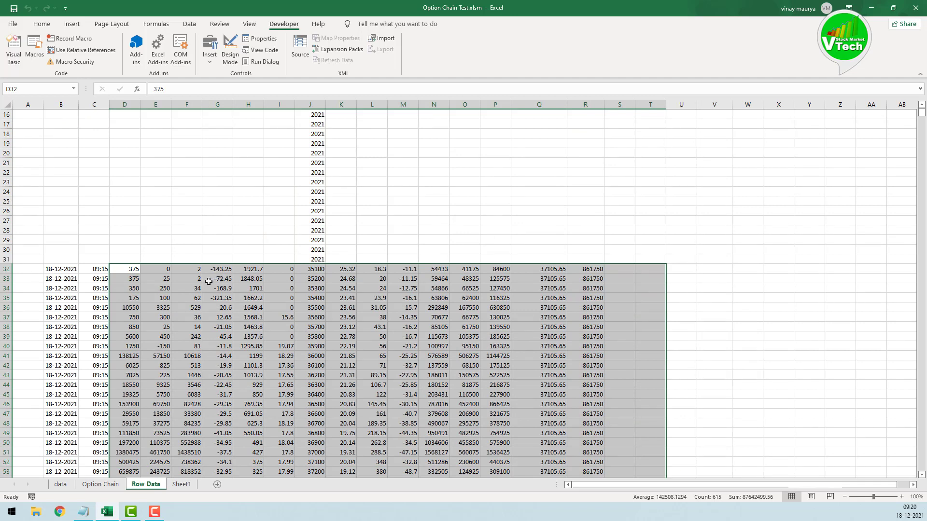
scroll(236, 304, "down", 3)
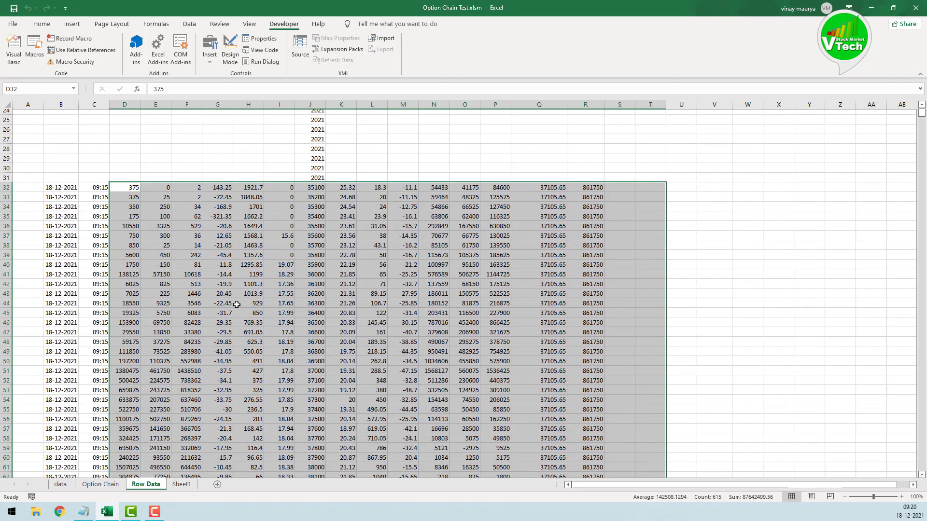
scroll(188, 267, "up", 5)
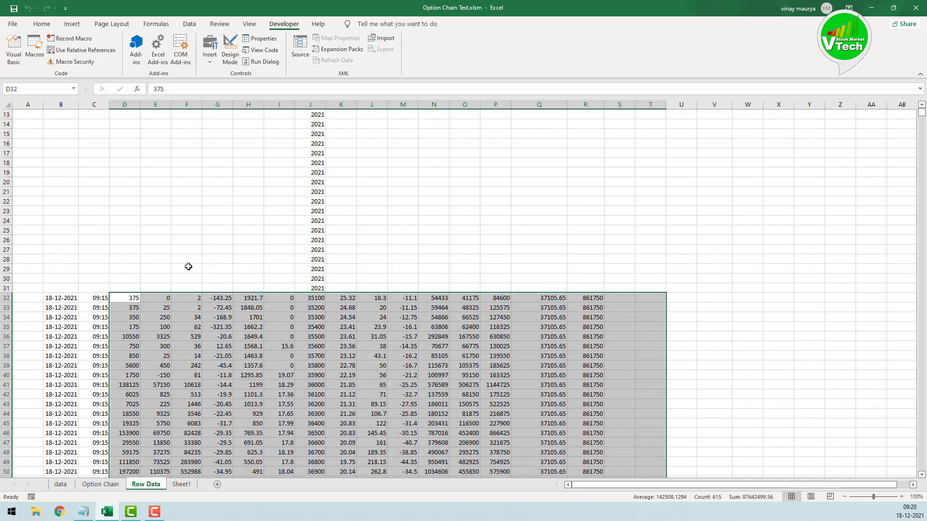
scroll(189, 267, "down", 5)
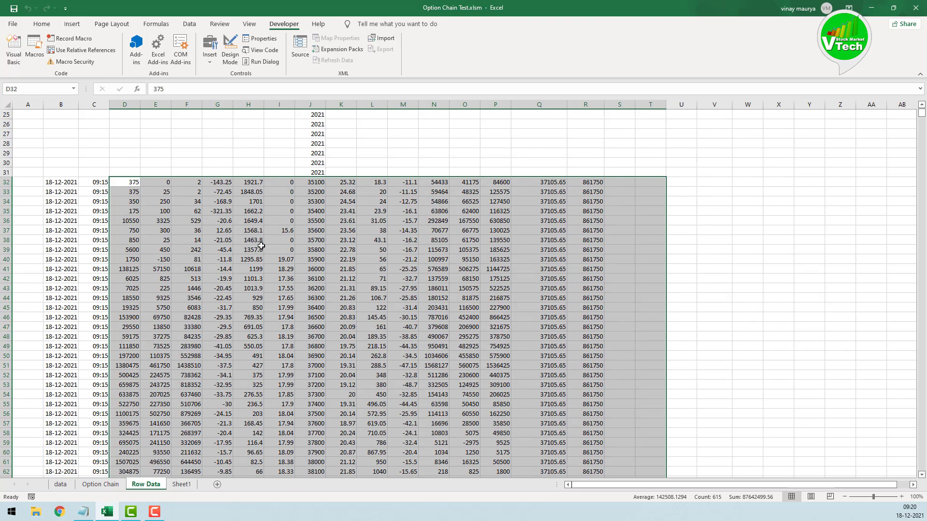
scroll(198, 302, "up", 8)
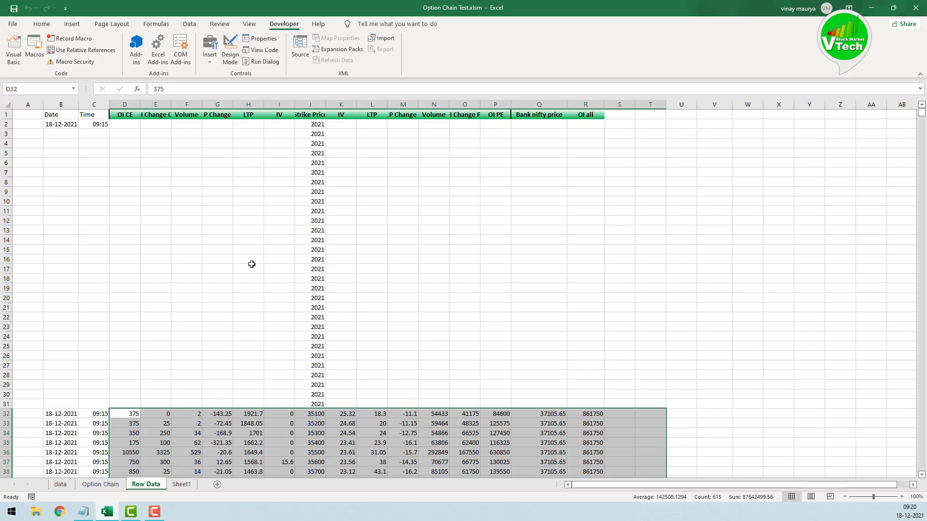
Rename Sheet1 as "C OI CE"
left_click(188, 485)
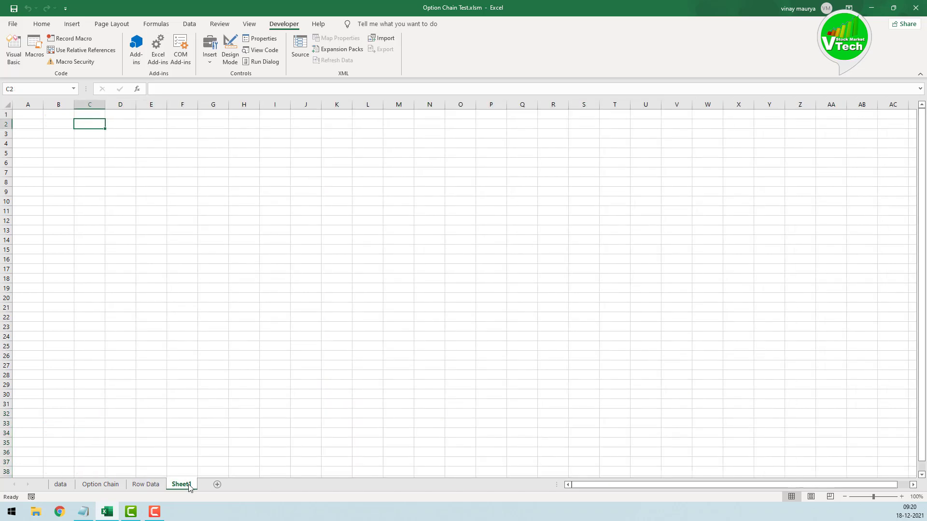
right_click(189, 486)
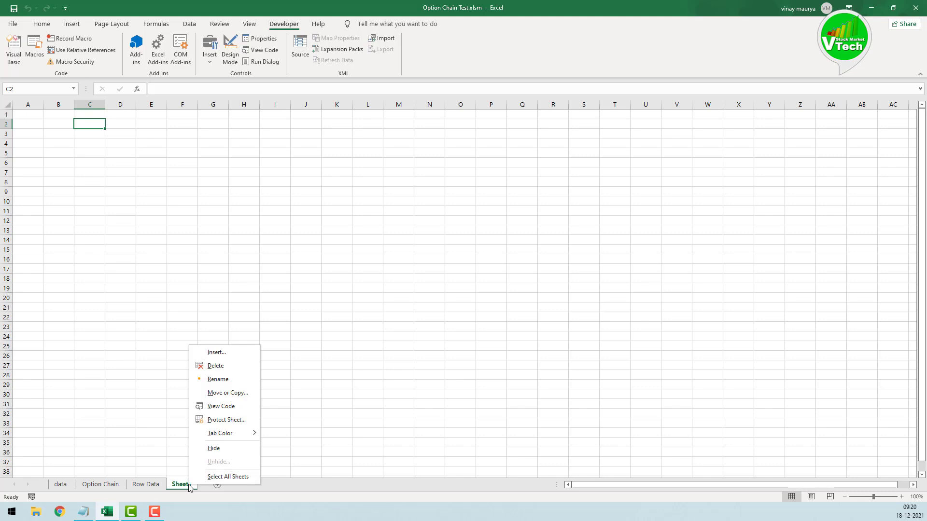
left_click(225, 381)
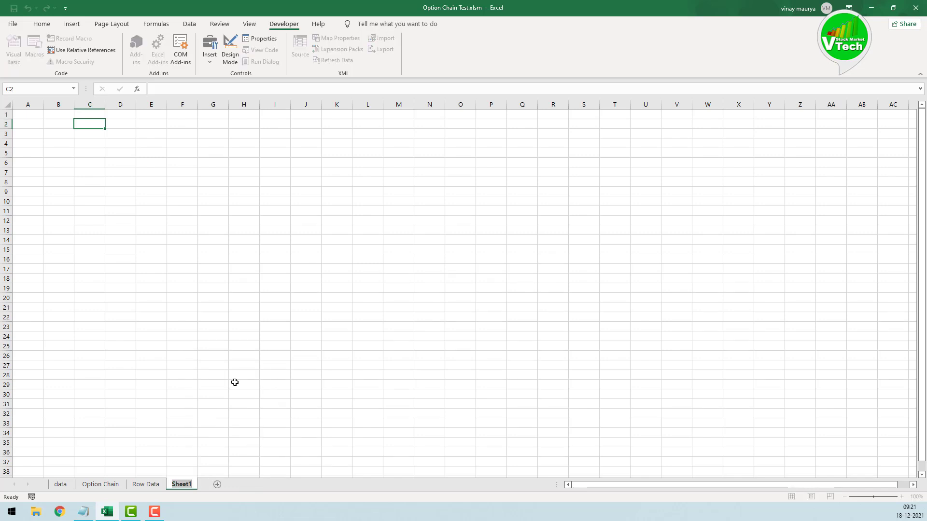
type("c OI CE")
left_click(235, 382)
Add a worksheet after C OI CE and name it "C OI PE"
left_click(219, 484)
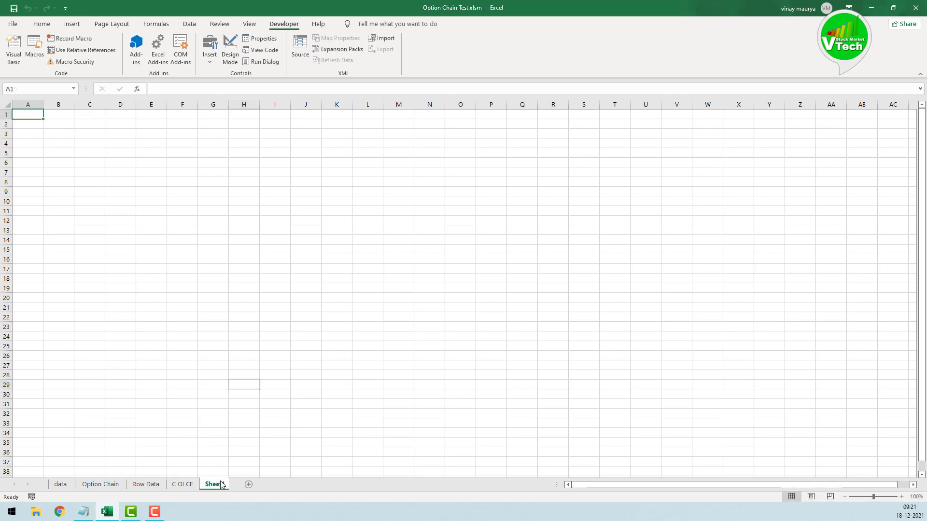
right_click(222, 483)
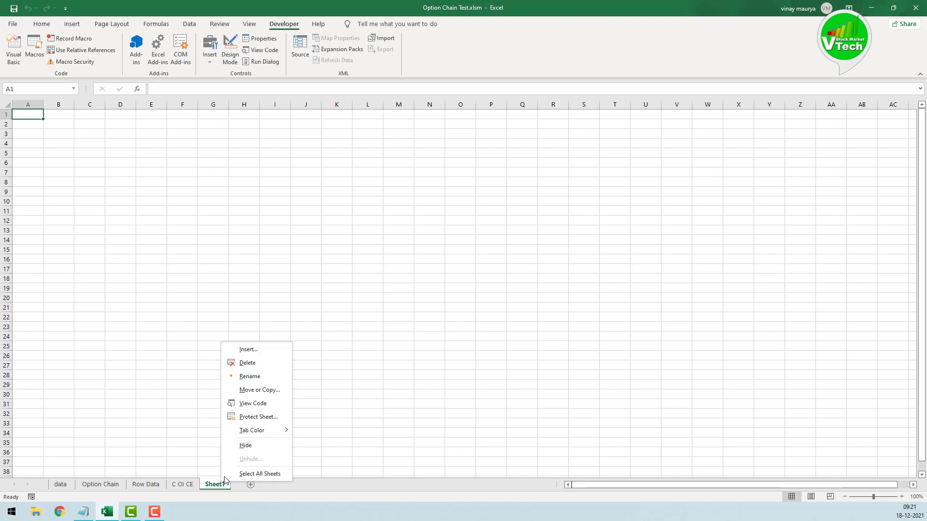
left_click(250, 376)
type("C")
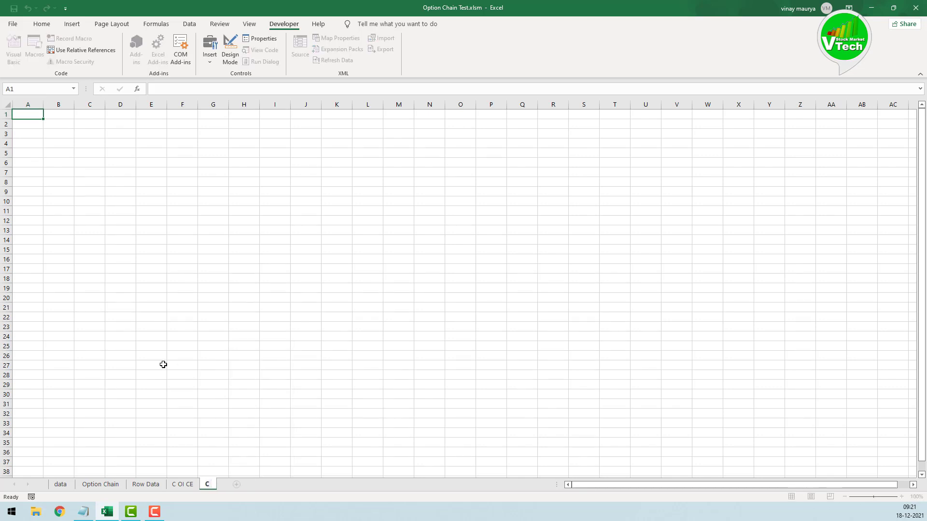
type(" OI PE")
left_click(163, 365)
Add a worksheet after C OI PE and name it "VOL CE"
left_click(252, 484)
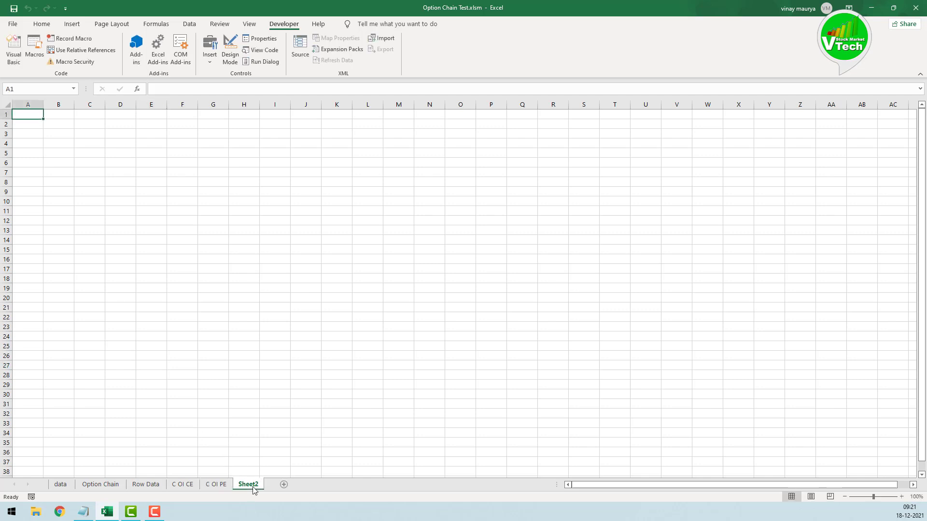
right_click(248, 485)
left_click(280, 377)
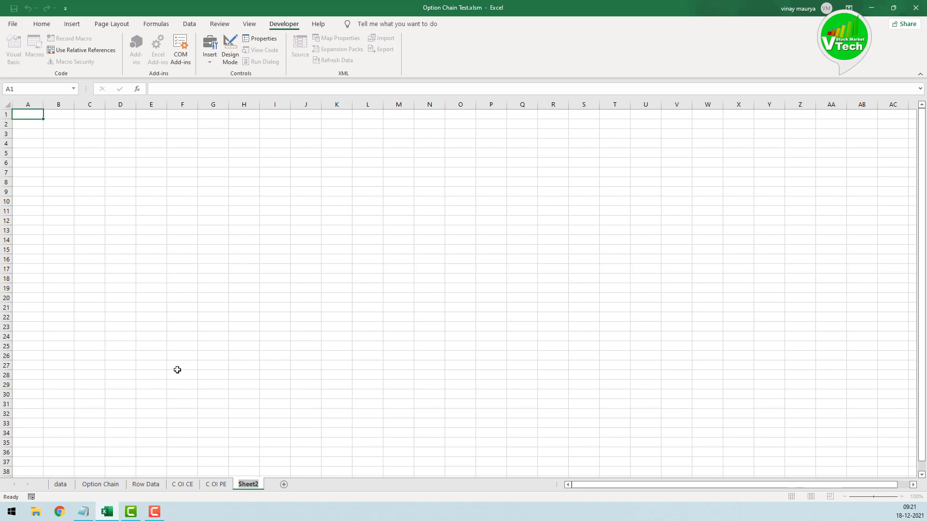
type("VOL CE")
left_click(177, 370)
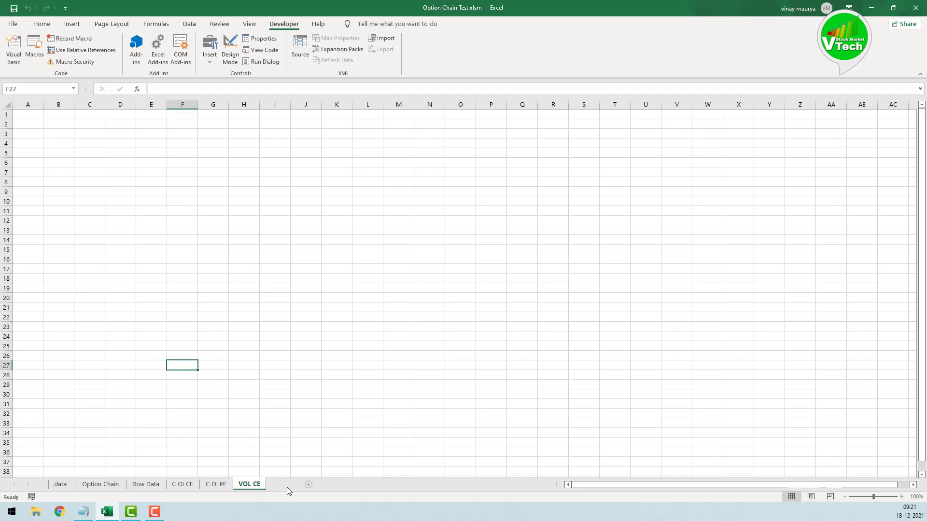
Add a worksheet after VOL CE and name it "VOL PE"
left_click(285, 484)
right_click(283, 485)
left_click(308, 380)
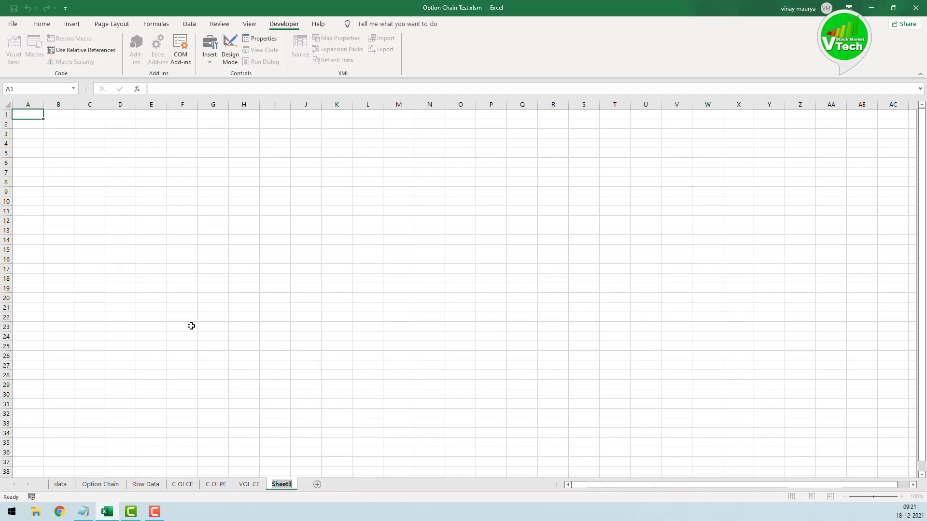
type("VOL PE")
left_click(191, 326)
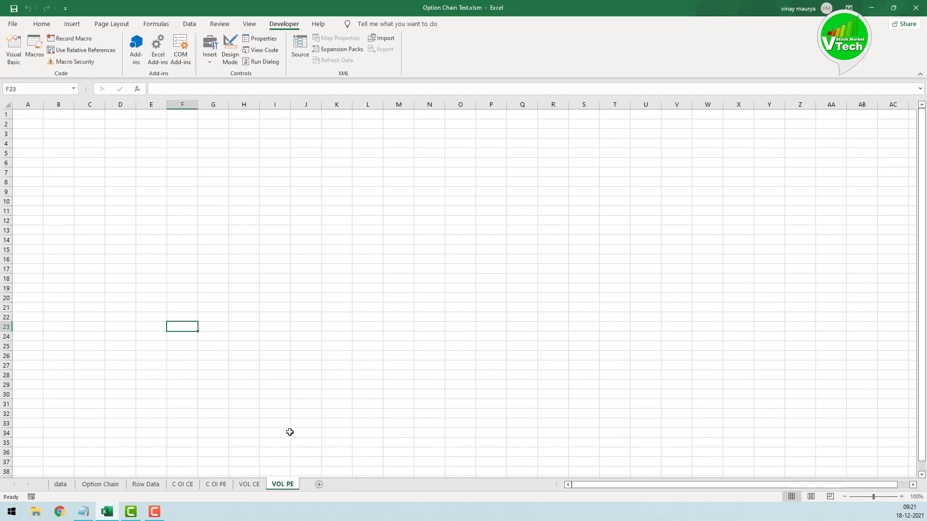
Add a worksheet after VOL PE and name it "PRIC CE"
left_click(341, 484)
right_click(319, 485)
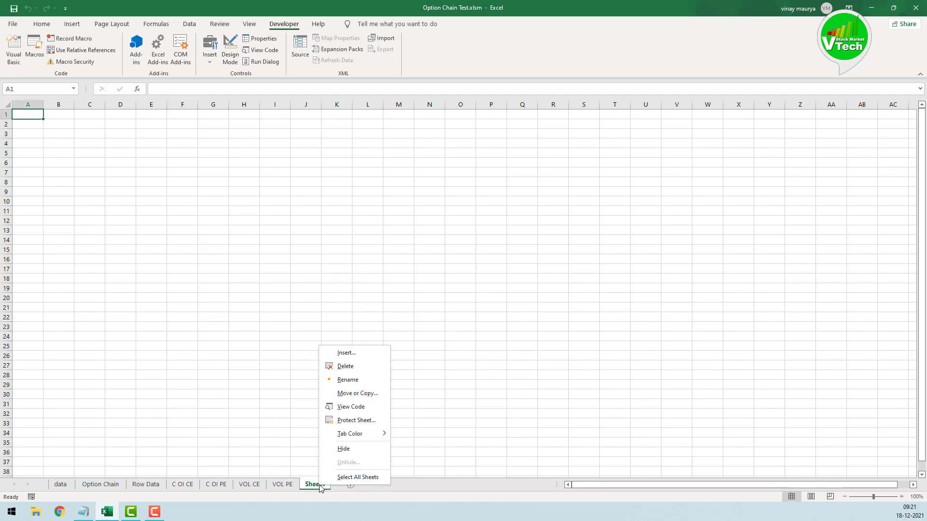
left_click(348, 377)
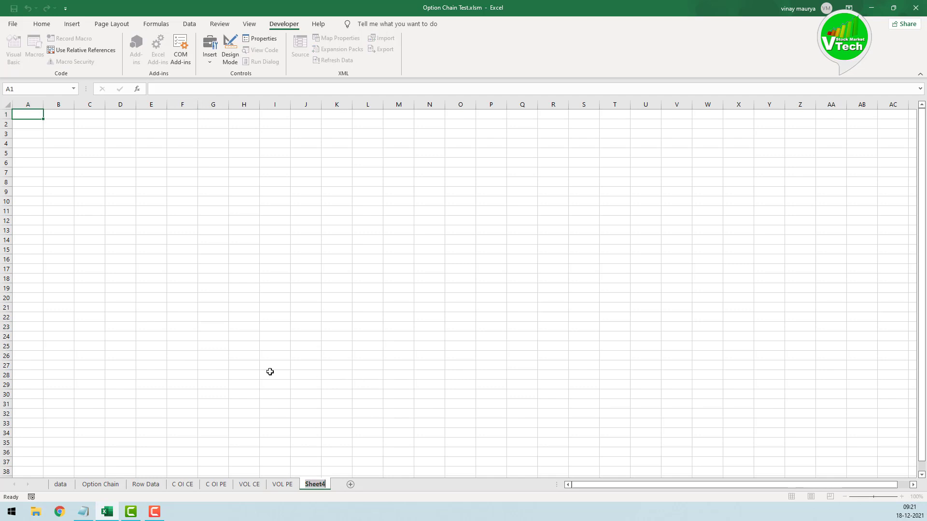
type("PRI")
type("C CE")
left_click(269, 371)
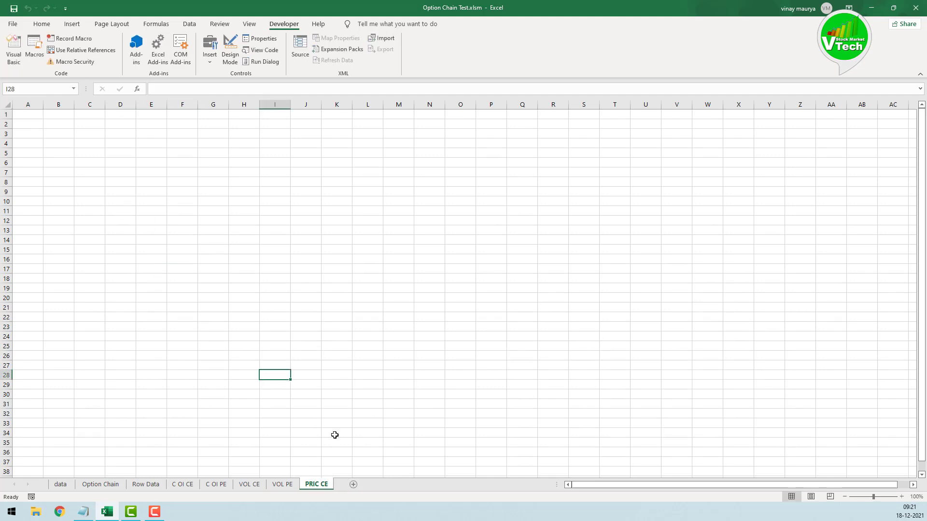
Add a worksheet after PRIC CE and name it "PRIC PE"
left_click(350, 484)
right_click(348, 484)
left_click(382, 378)
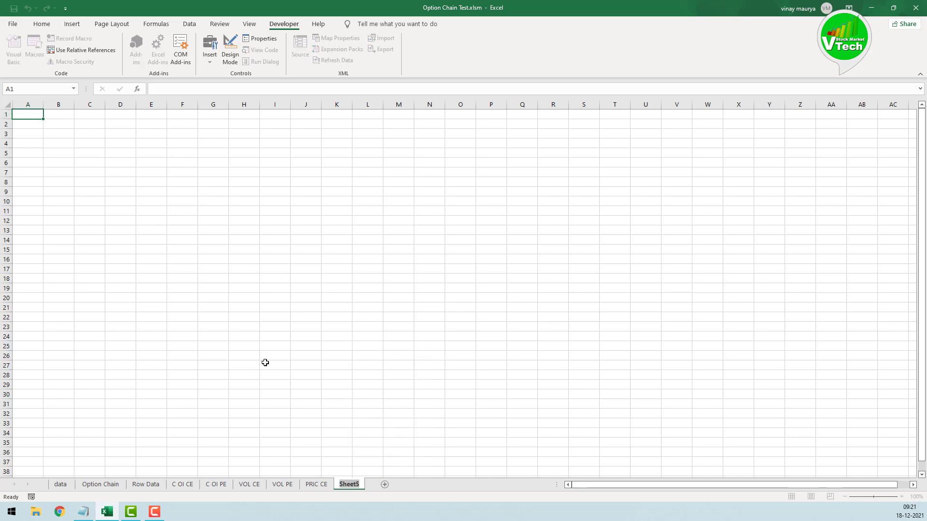
type("PRIC PE")
left_click(265, 362)
Add a worksheet after PRIC PE and name it "IV CE"
left_click(388, 484)
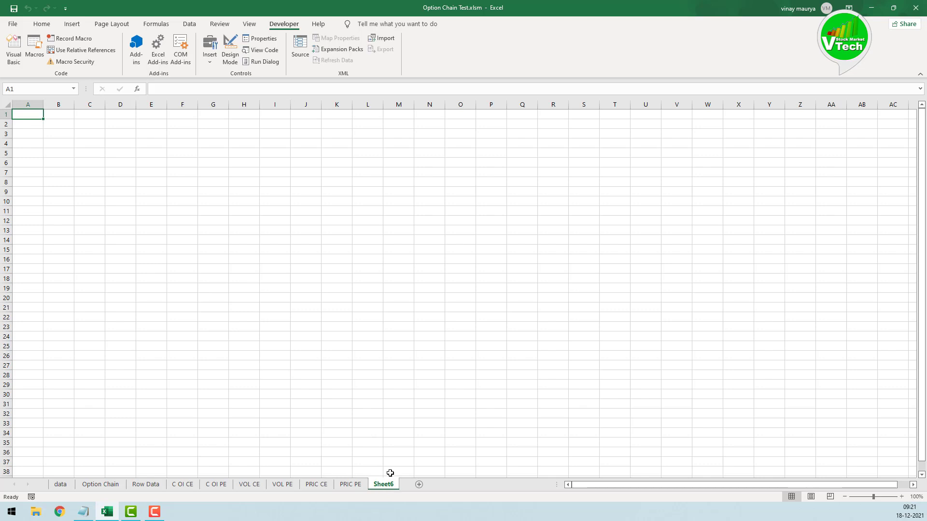
right_click(382, 487)
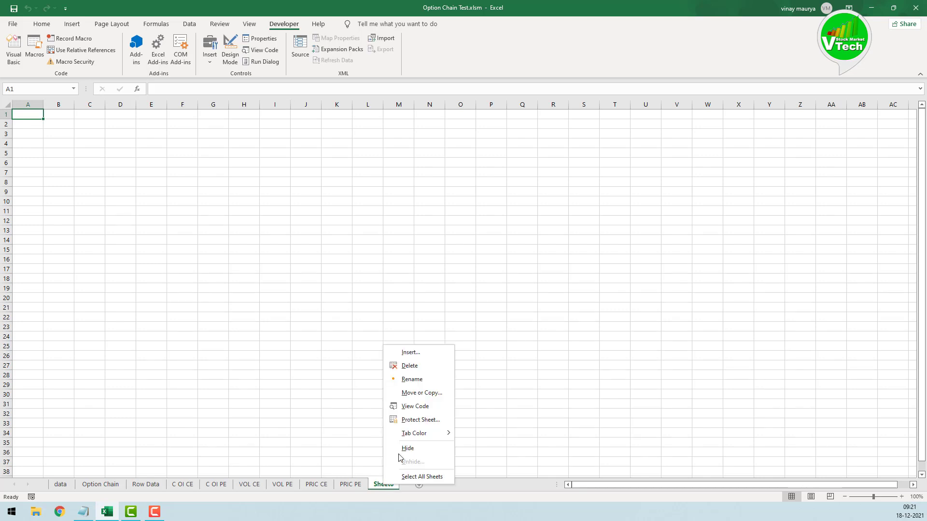
left_click(412, 378)
type("IV CE")
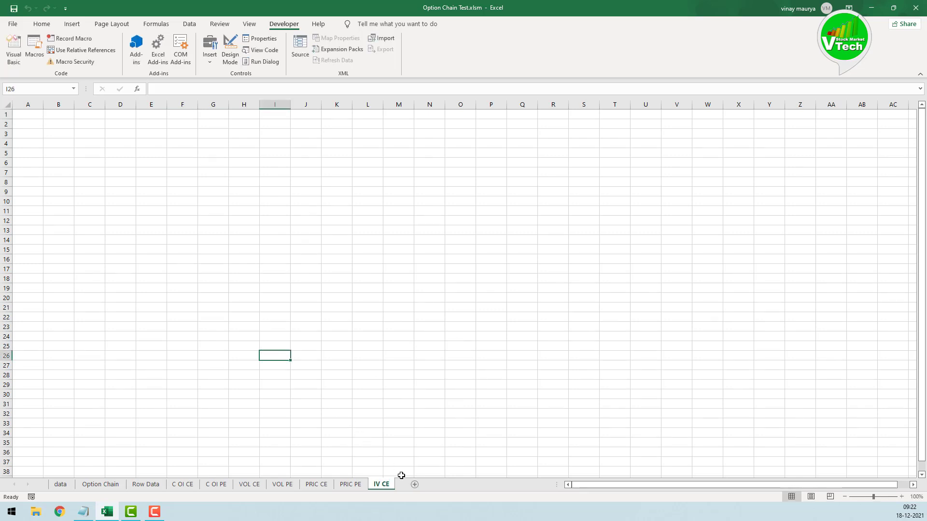
Add a worksheet after IV CE and name it "IV PE"
left_click(414, 484)
right_click(405, 484)
left_click(430, 375)
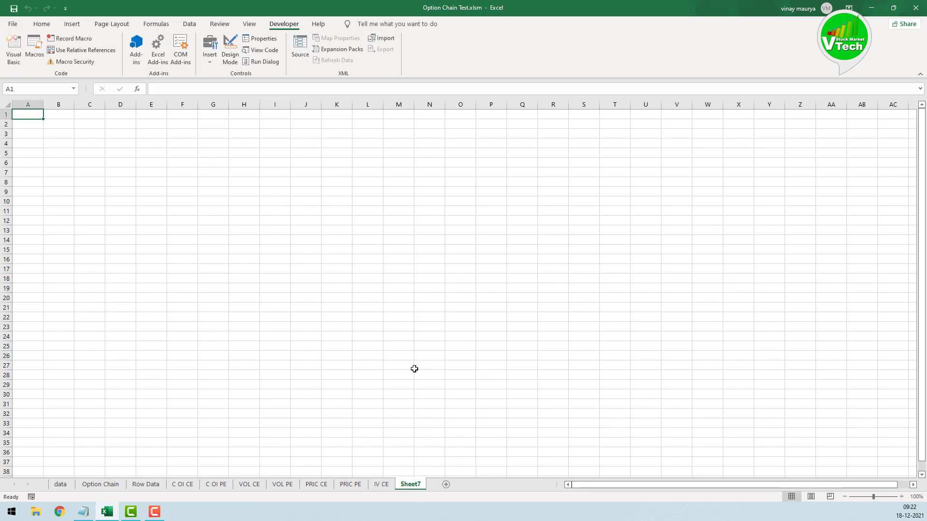
type("IV PE")
left_click(353, 342)
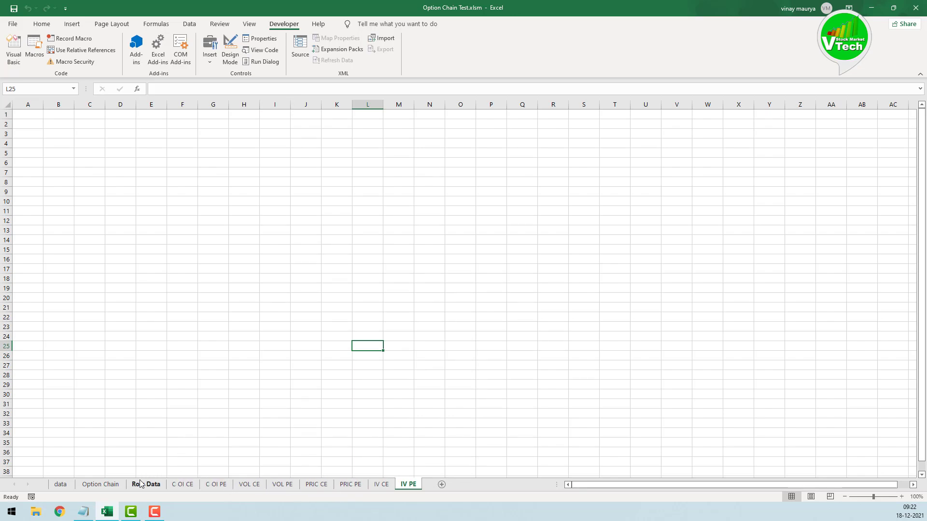
Start a new PivotTable from columns B to R of the Row Data sheet
left_click(112, 487)
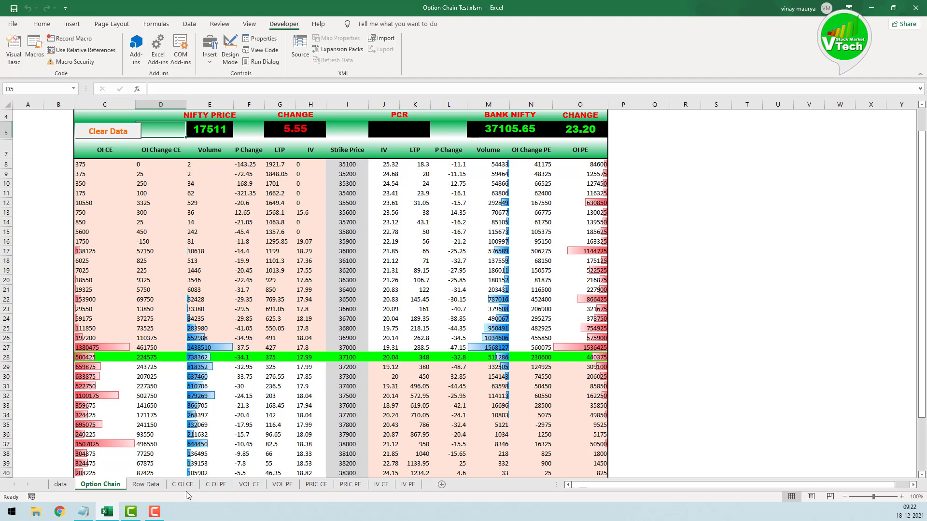
left_click(146, 485)
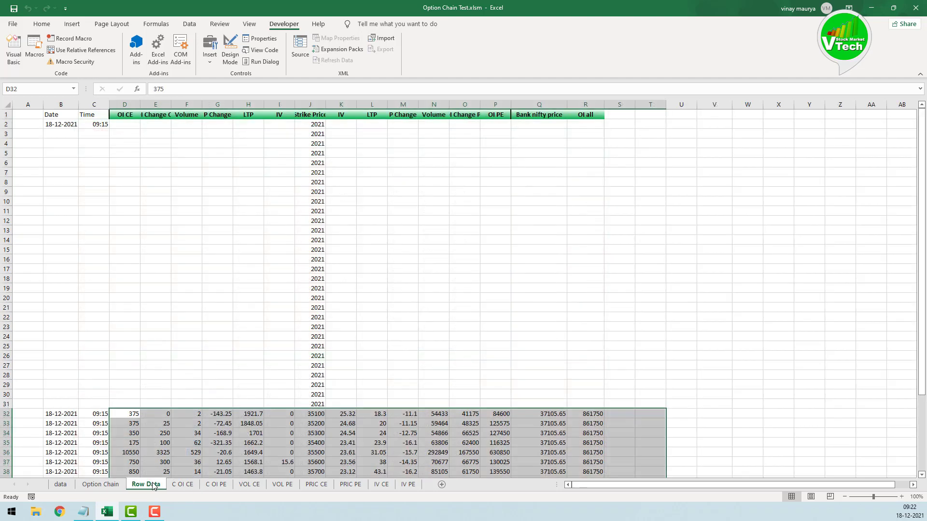
left_click_drag(61, 104, 584, 96)
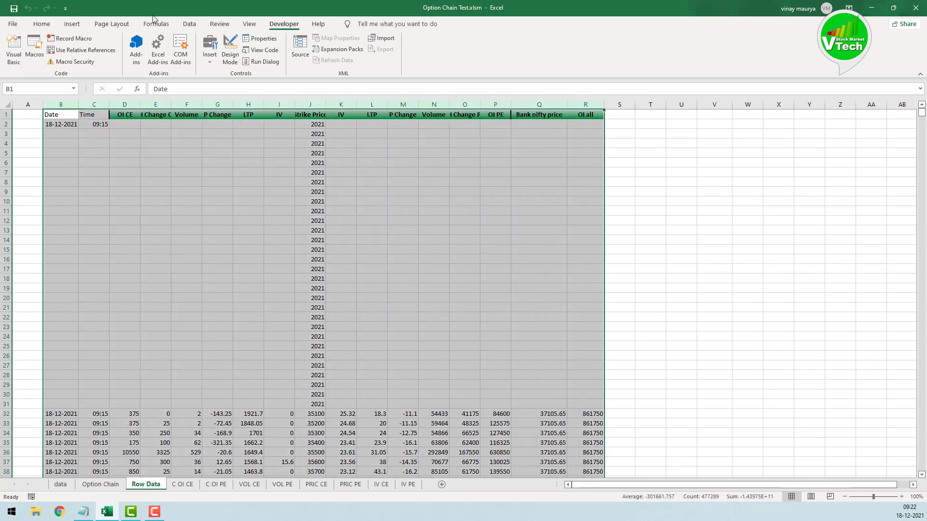
left_click(70, 24)
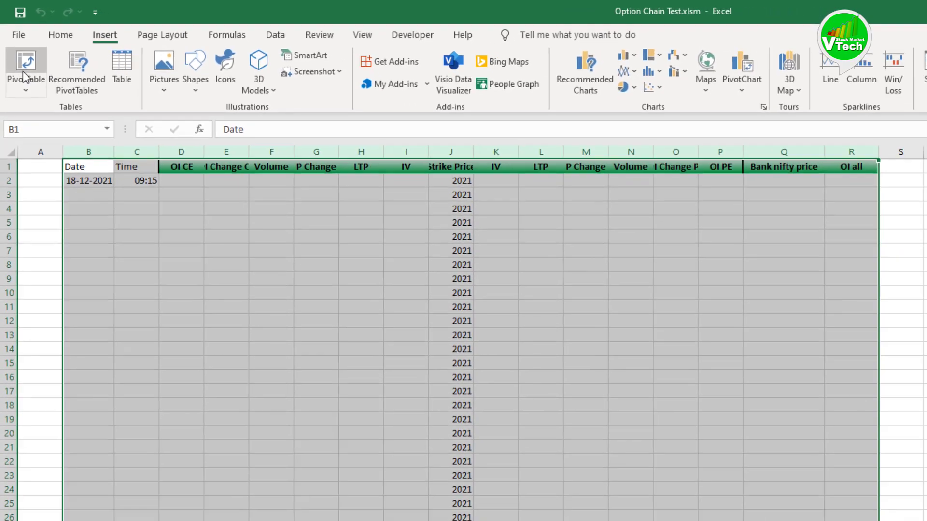
left_click(28, 87)
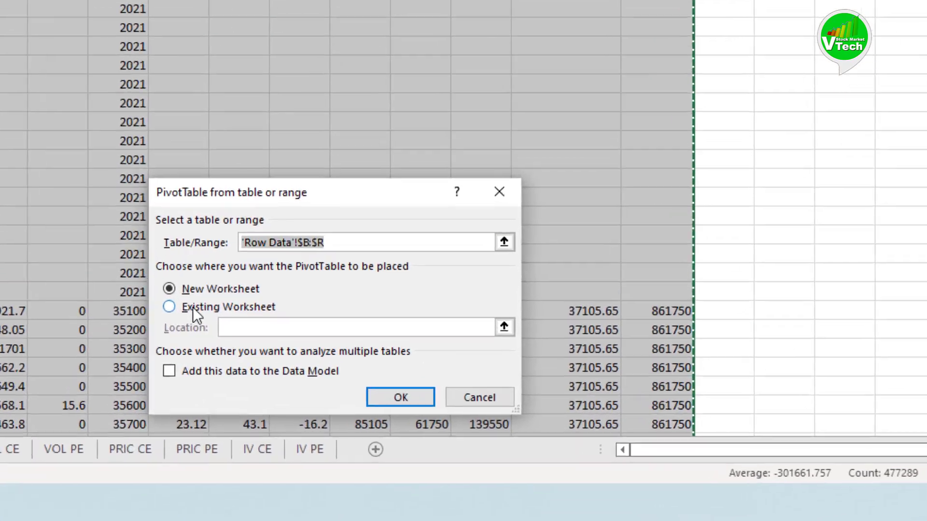
key("ctrl+shift+d")
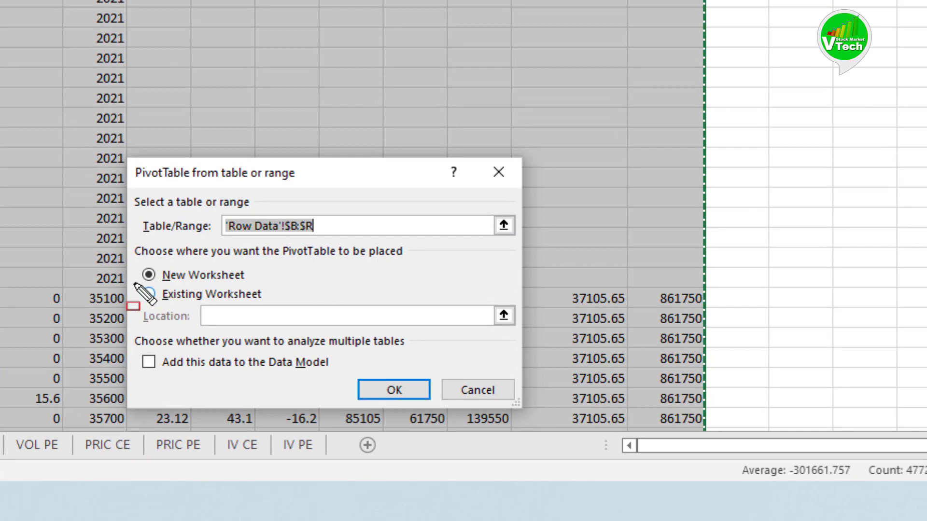
mouse_move(134, 284)
left_mouse_down()
mouse_move(202, 305)
mouse_move(279, 305)
left_mouse_up()
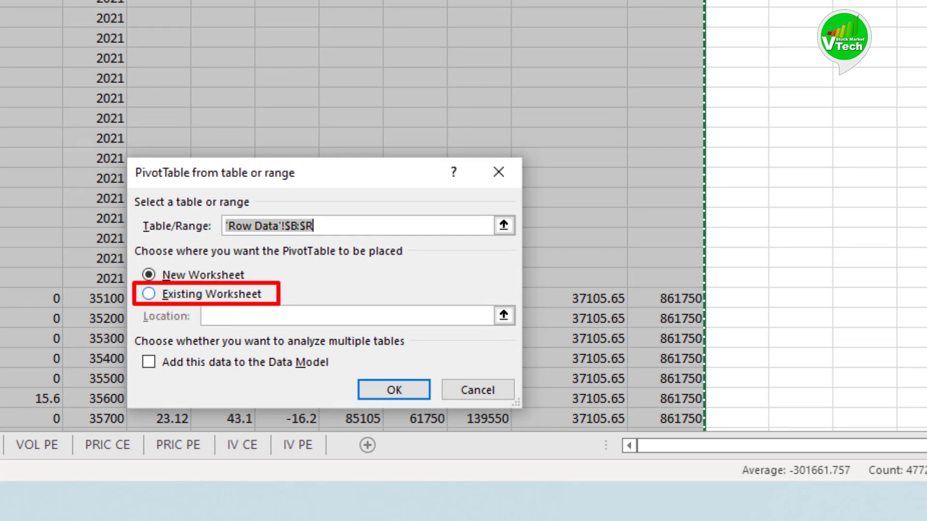
key("Escape")
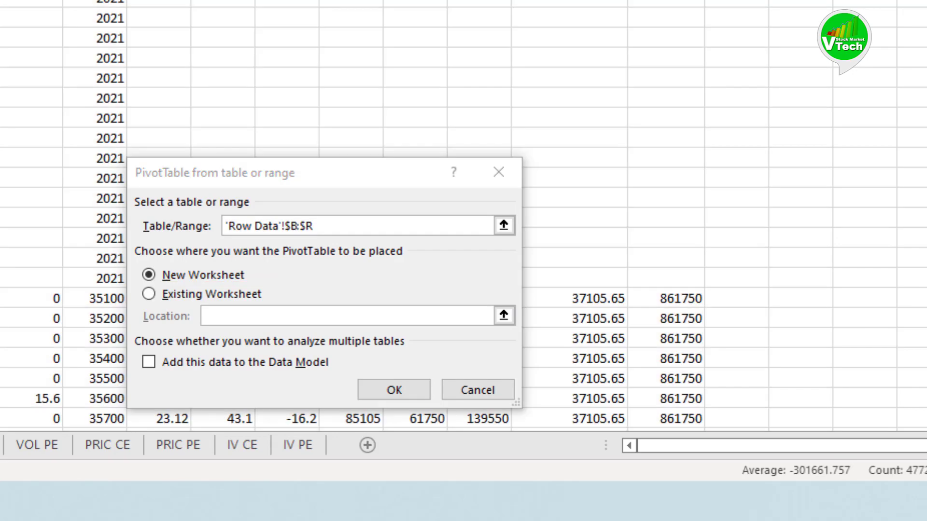
Create the PivotTable on the existing worksheet C OI CE, located at cell B5
left_click(150, 295)
left_click(207, 316)
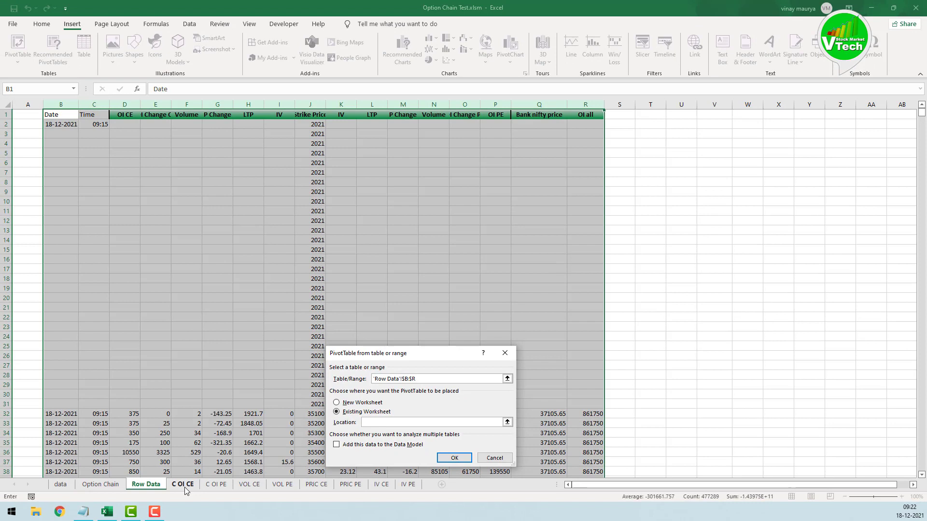
left_click(183, 486)
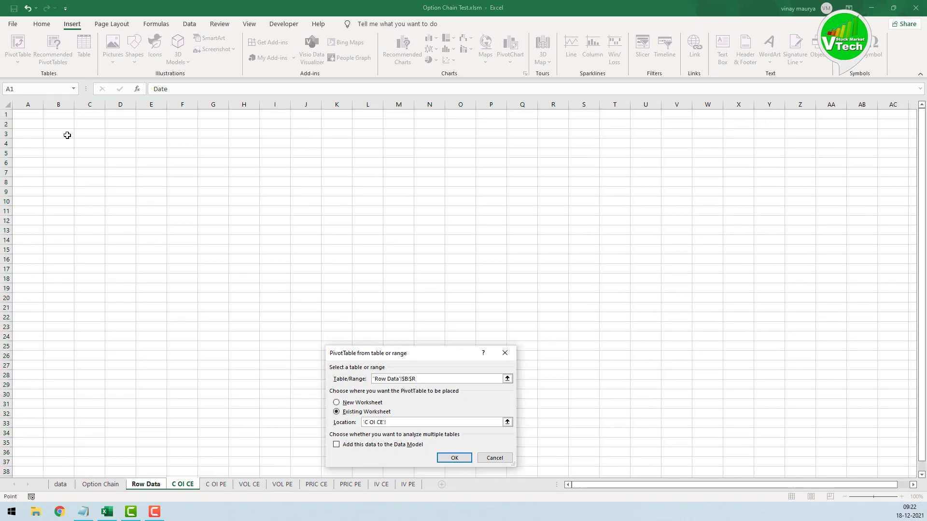
left_click(64, 154)
left_click(454, 458)
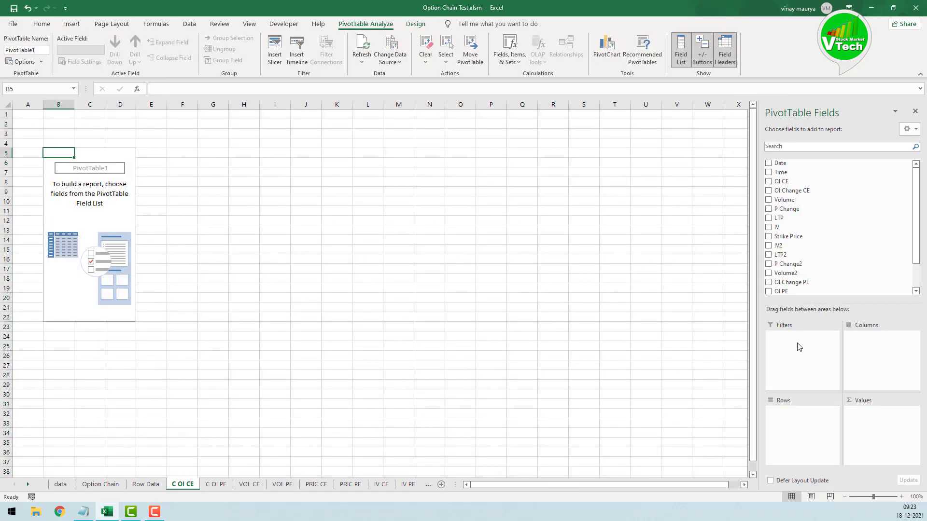
Use the Date field as the PivotTable's filter and the Time field as its rows
left_click_drag(778, 163, 782, 361)
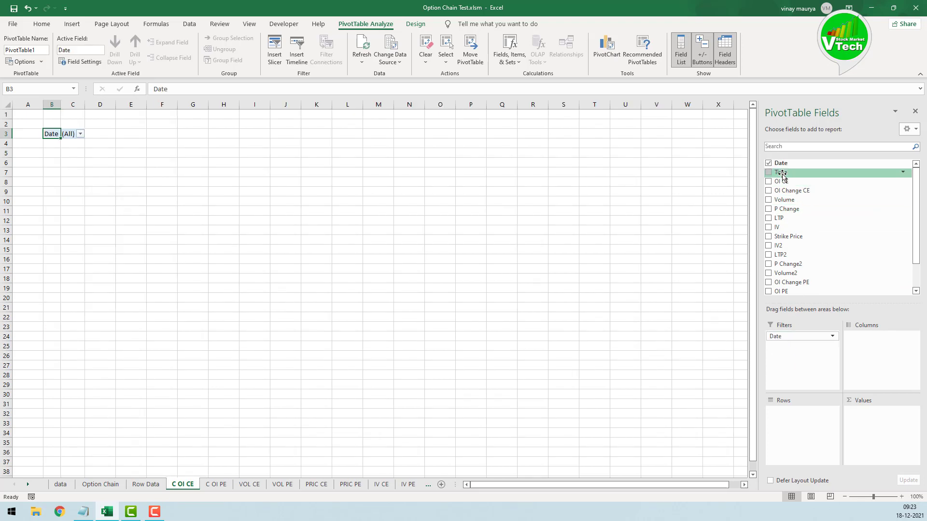
left_click_drag(780, 172, 796, 424)
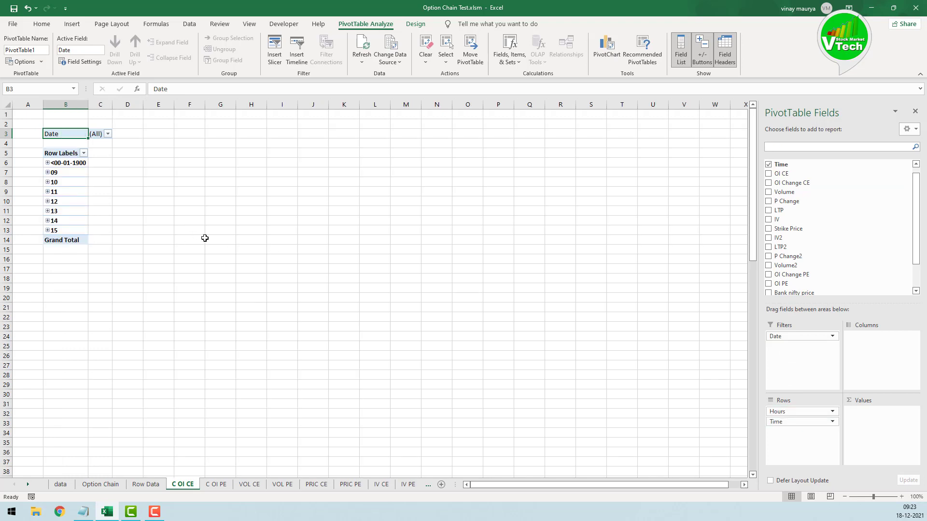
Filter the PivotTable's Date to 17-12-2021
left_click(107, 134)
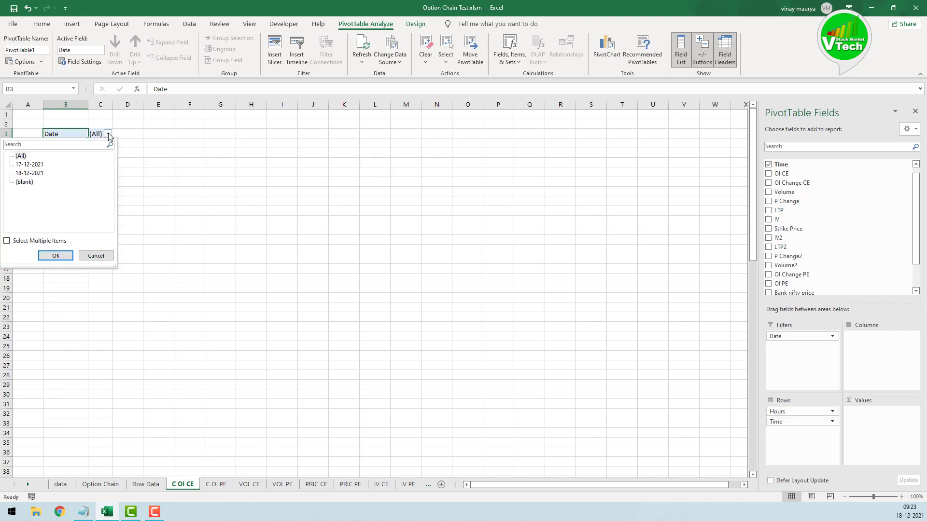
left_click(24, 165)
left_click(57, 256)
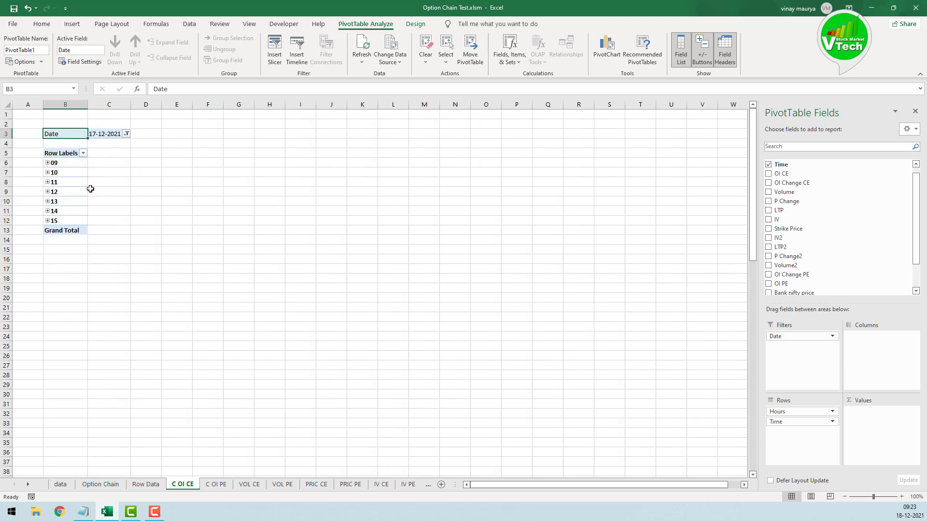
Ungroup the time row labels of the C OI CE PivotTable and format them with the 13:30 time format
right_click(70, 178)
left_click(106, 310)
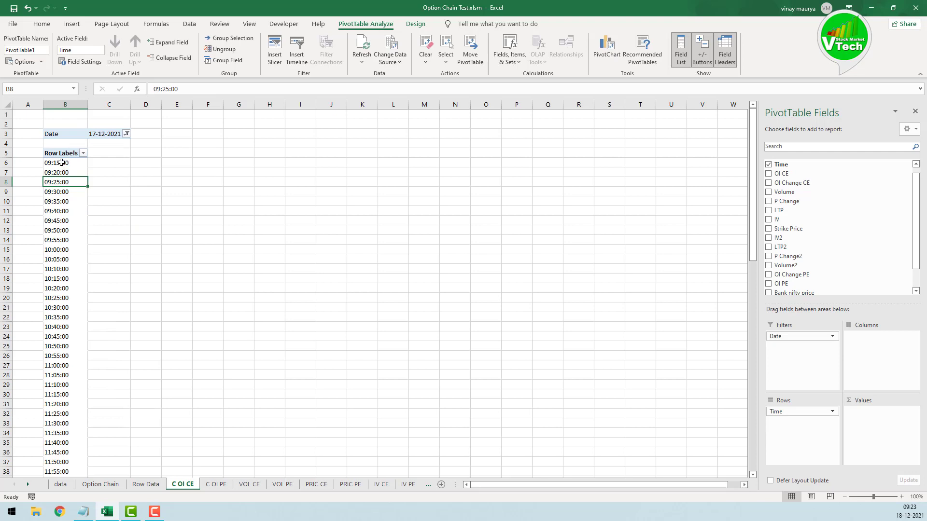
left_click_drag(62, 163, 57, 453)
right_click(49, 396)
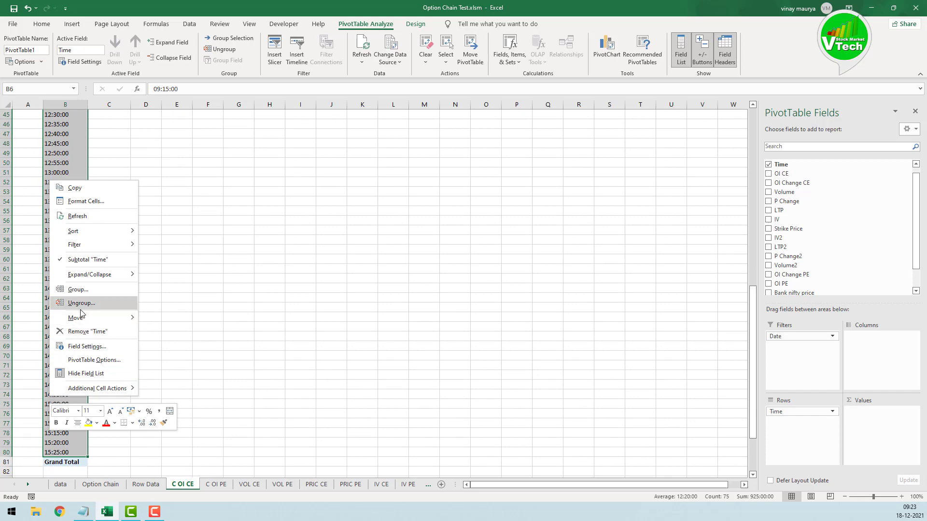
left_click(80, 201)
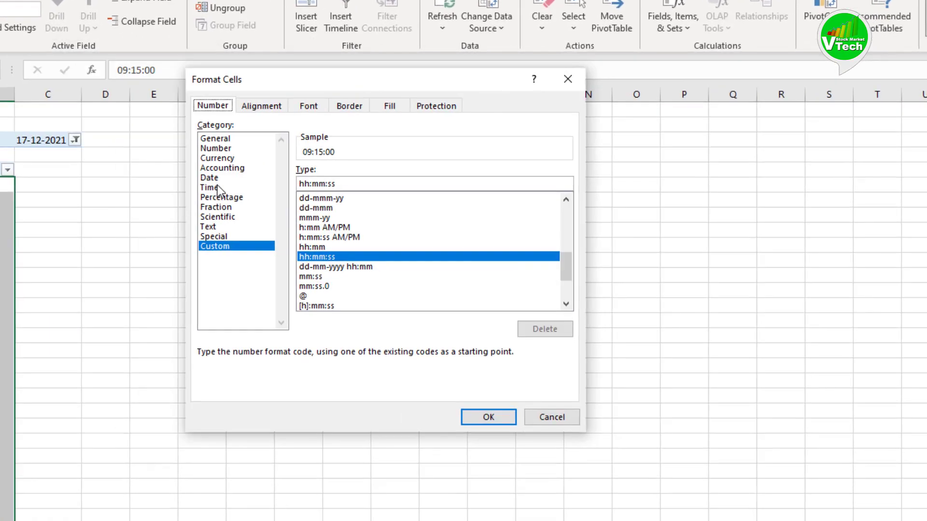
left_click(211, 187)
left_click(309, 232)
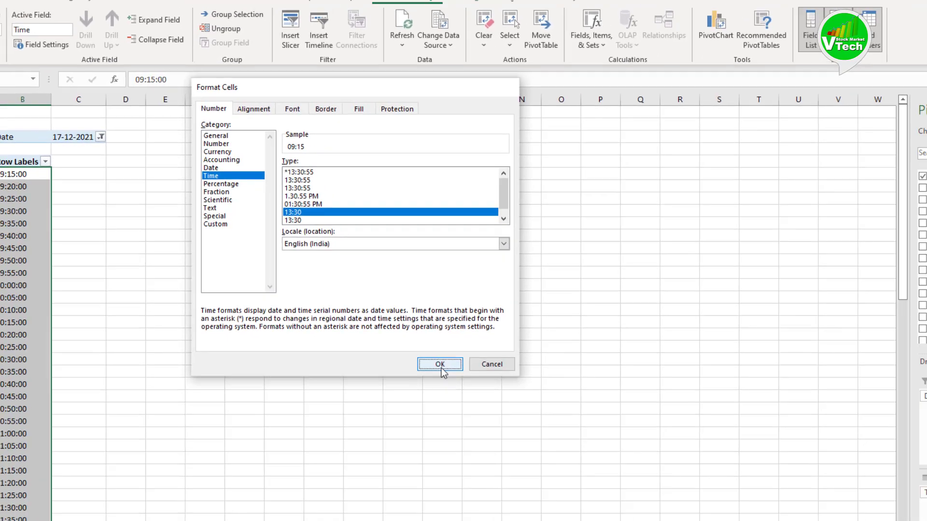
left_click(489, 417)
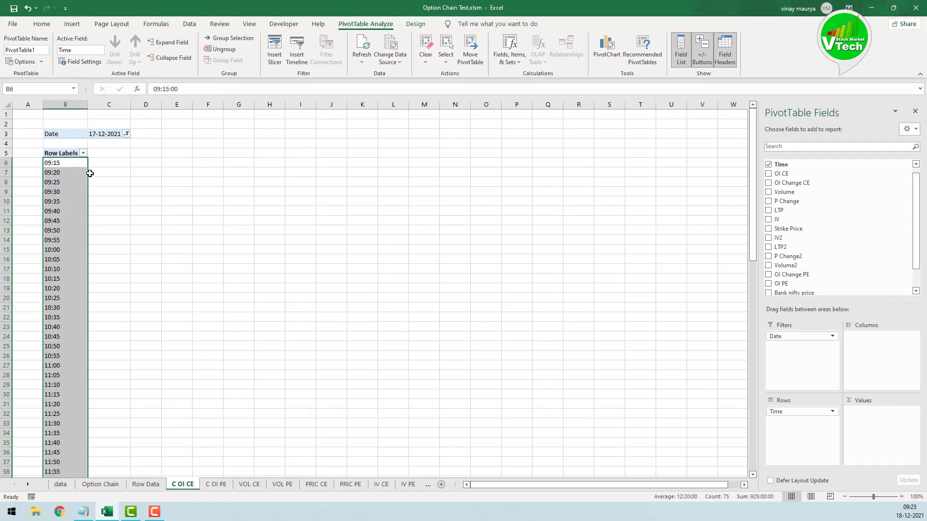
Hide the subtotals of the C OI CE PivotTable and turn off its grand totals for rows and columns
left_click(59, 153)
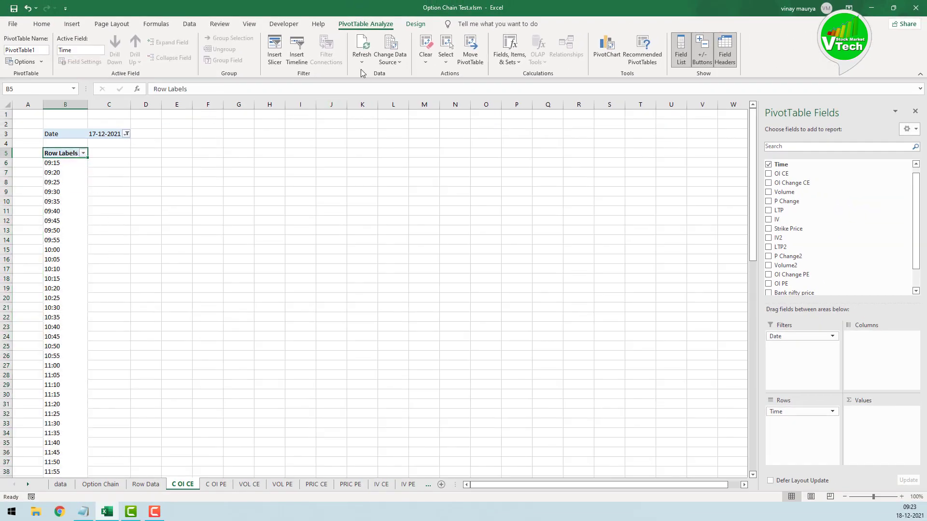
left_click(415, 23)
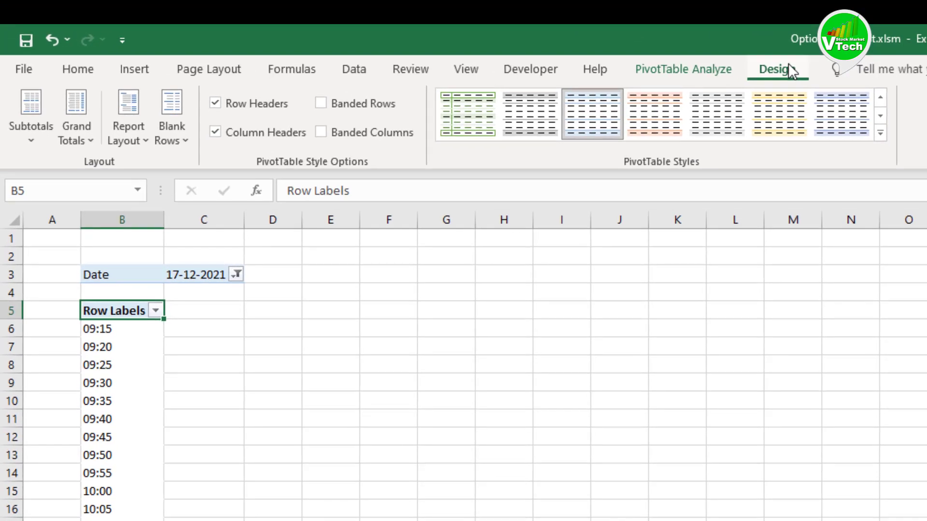
left_click(27, 144)
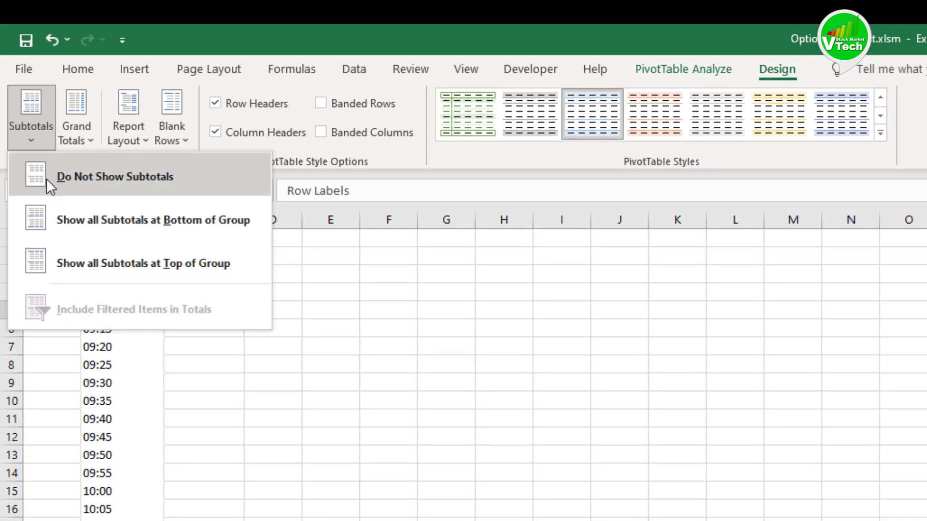
left_click(91, 181)
left_click(76, 138)
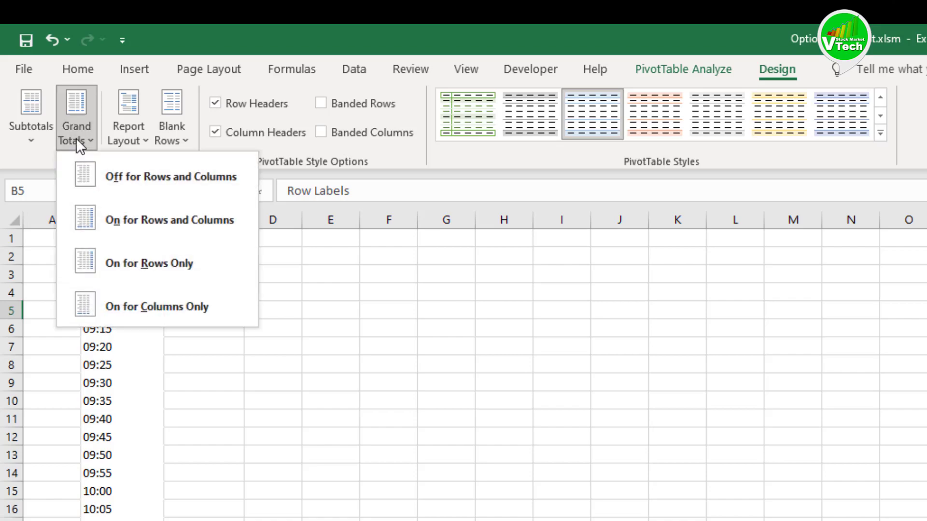
left_click(143, 181)
left_click(128, 142)
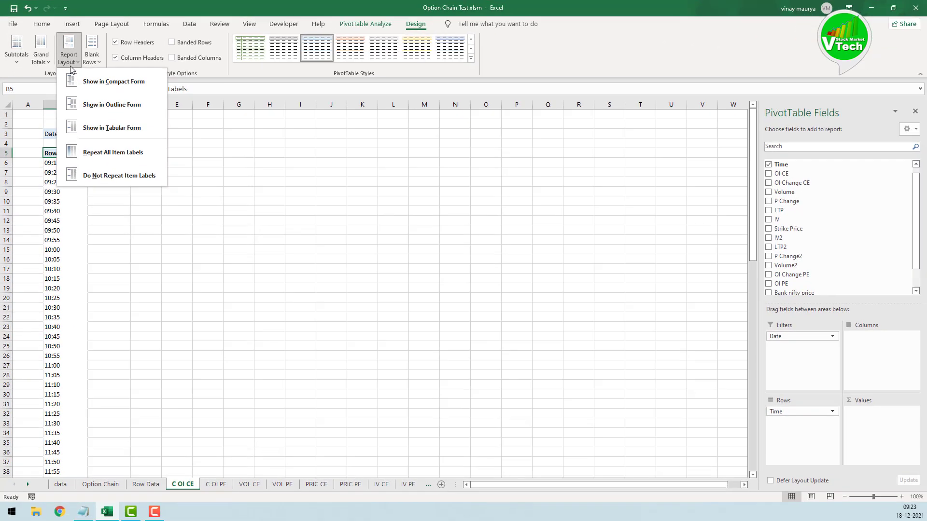
left_click(249, 106)
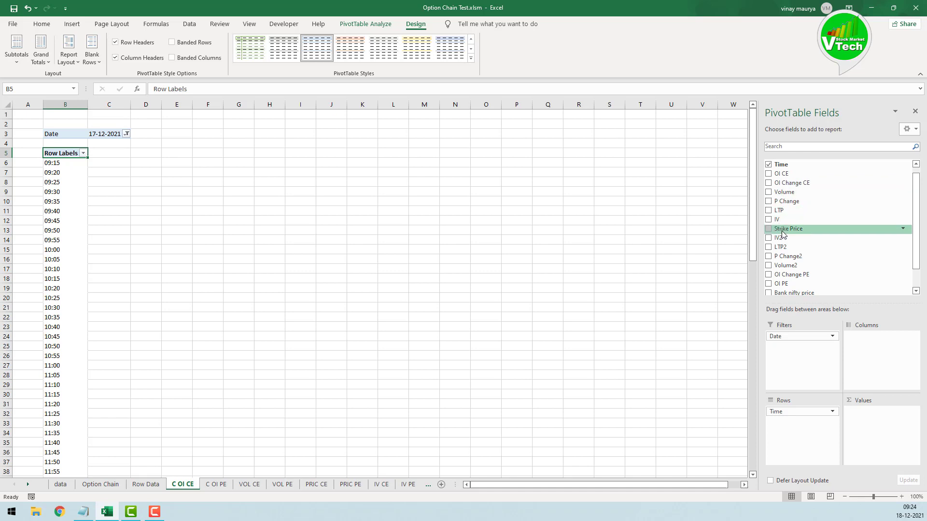
Use Strike Price as the PivotTable's columns and the sum of OI Change CE as its values, and close the field list
left_click_drag(782, 230, 868, 341)
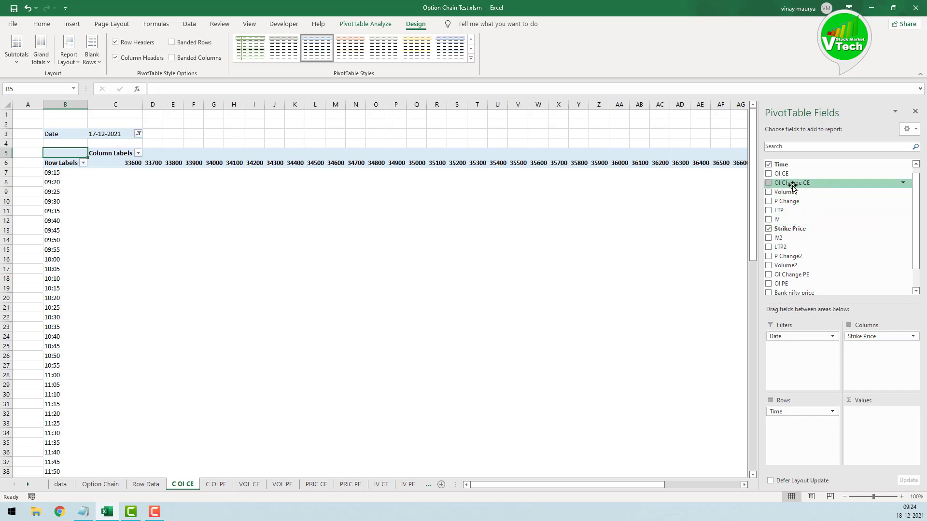
left_click_drag(791, 185, 871, 420)
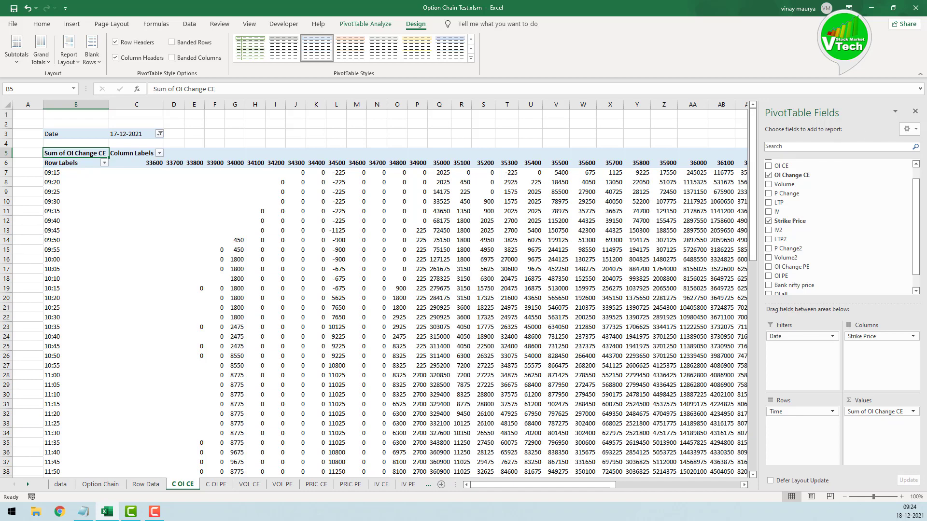
left_click(916, 114)
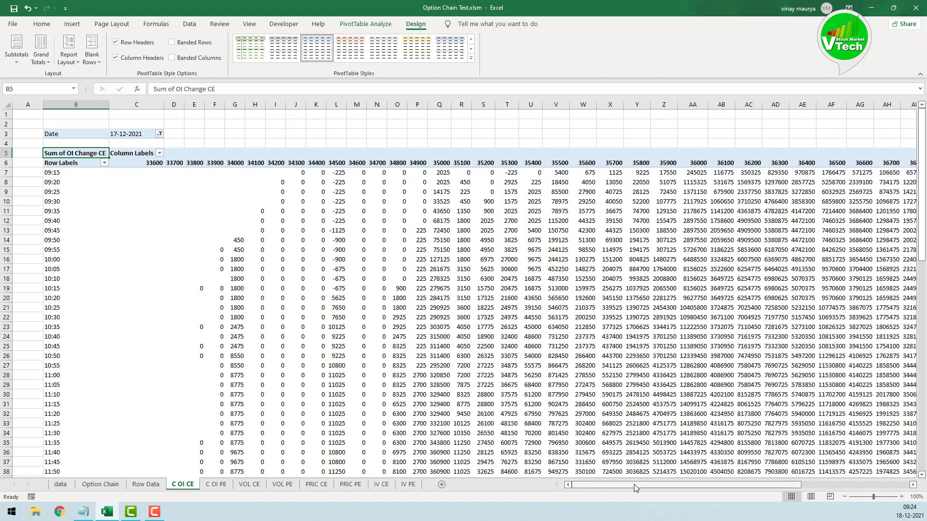
left_click_drag(633, 484, 676, 484)
Create a PivotTable from columns B to R of Row Data on the existing worksheet C OI PE, located at cell B5
left_click(214, 485)
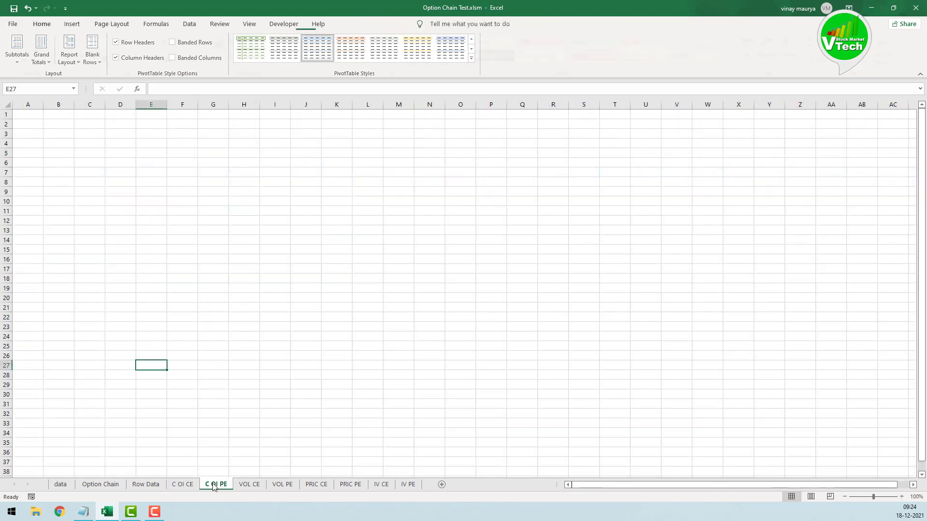
left_click(136, 485)
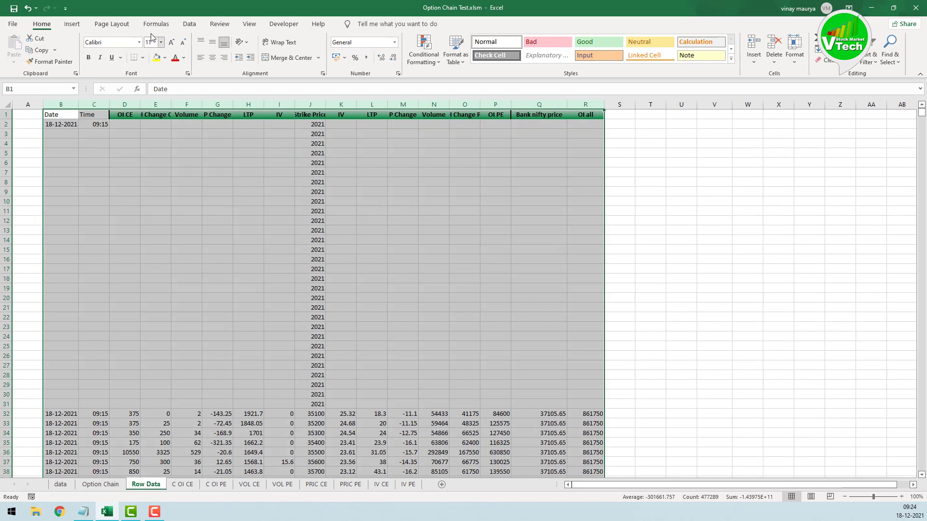
left_click(71, 24)
left_click(11, 53)
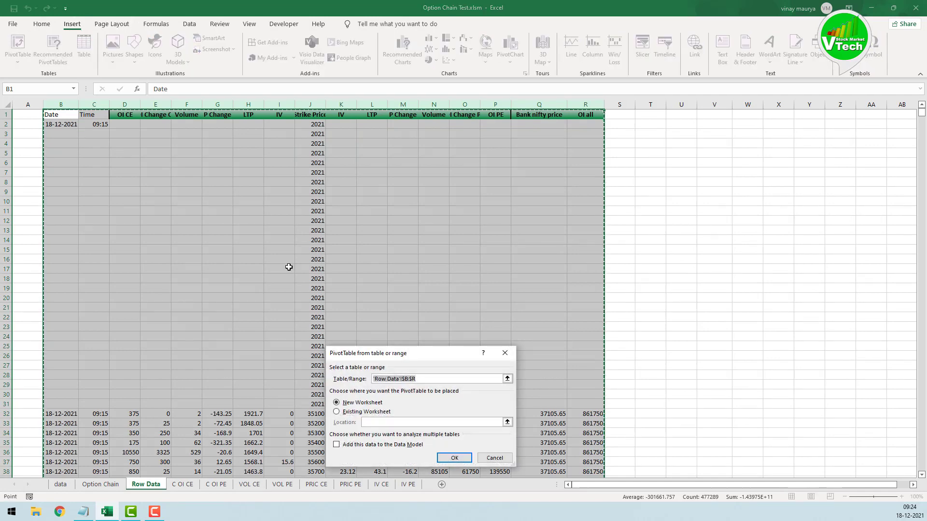
left_click(352, 413)
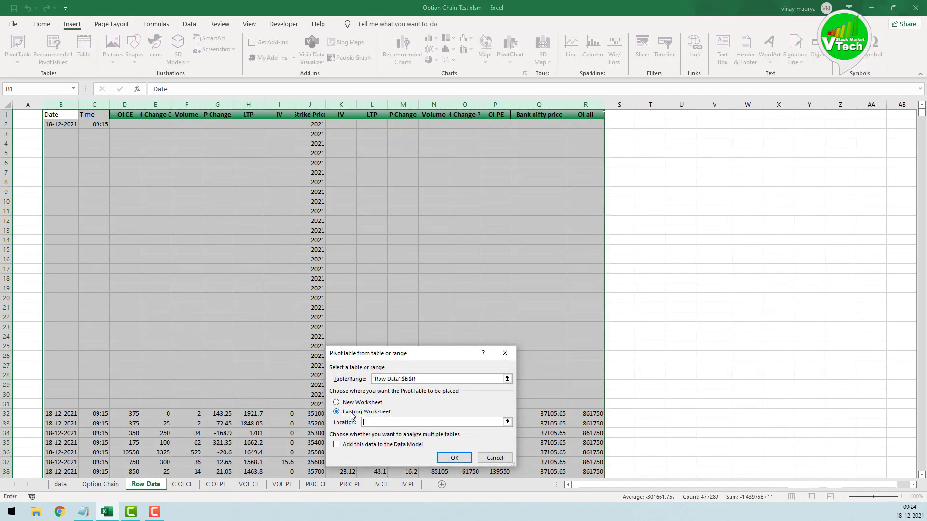
left_click(217, 484)
left_click(59, 149)
left_click(454, 458)
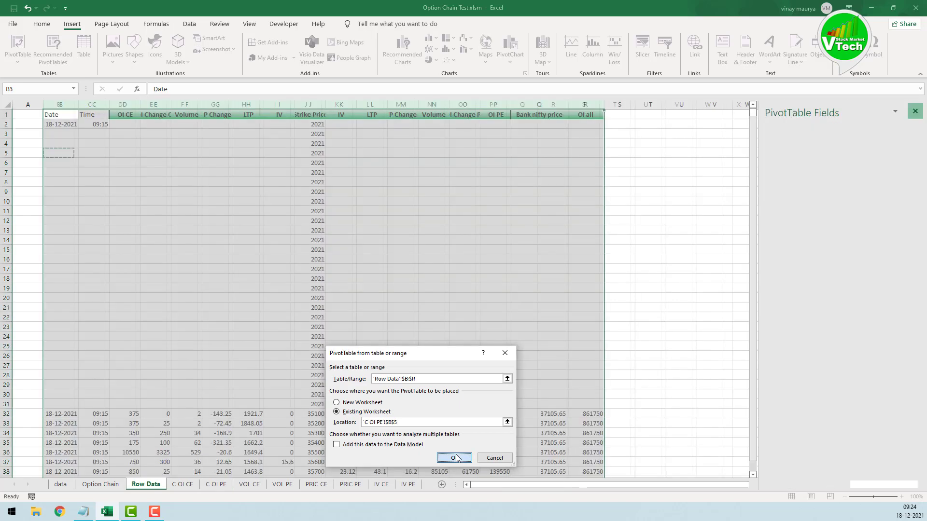
Set up the new PivotTable with Date as filter, Time as rows, Strike Price as columns and OI Change PE as summed values
left_click_drag(780, 164, 797, 346)
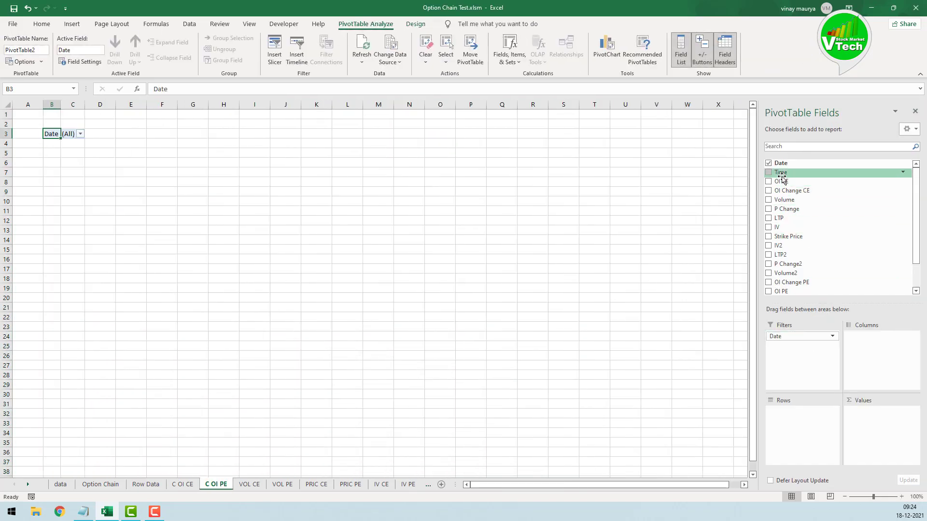
left_click_drag(780, 172, 805, 429)
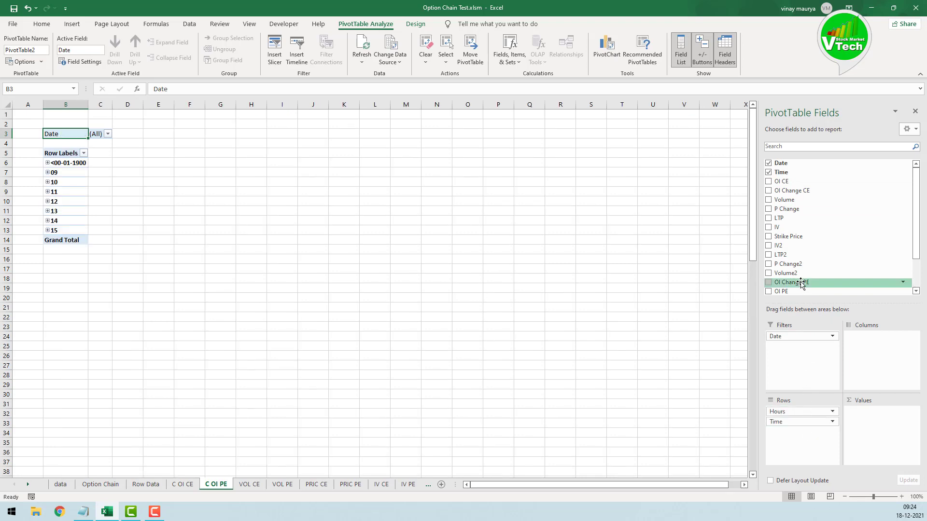
left_click_drag(798, 236, 872, 341)
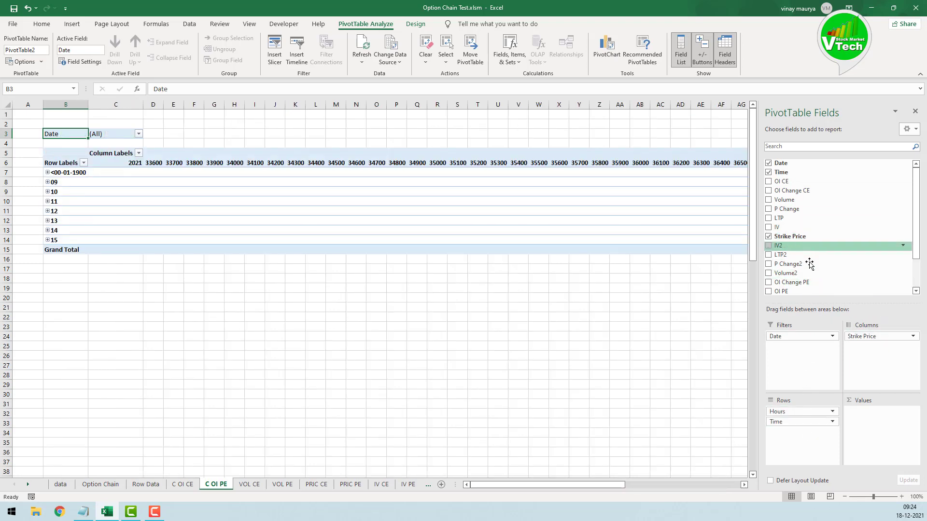
left_click_drag(802, 285, 877, 425)
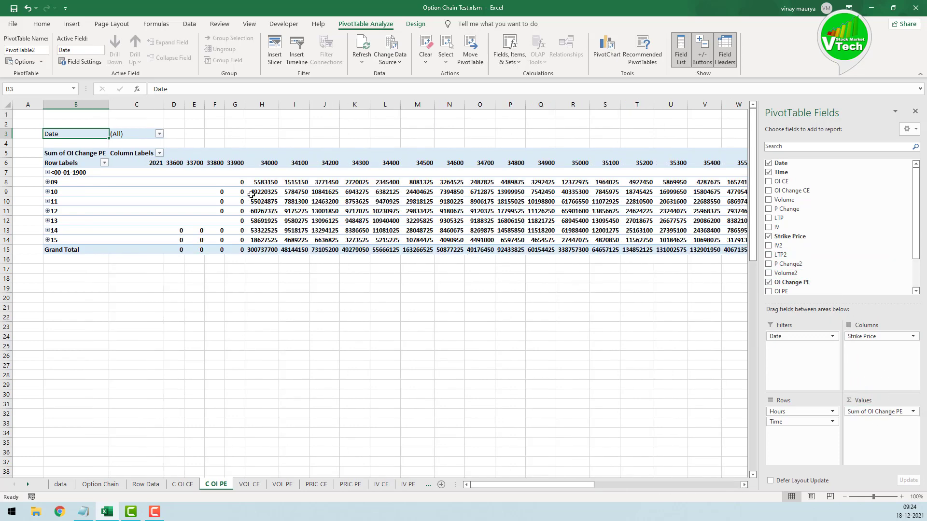
Filter the C OI PE PivotTable's Date to 17-12-2021
left_click(160, 135)
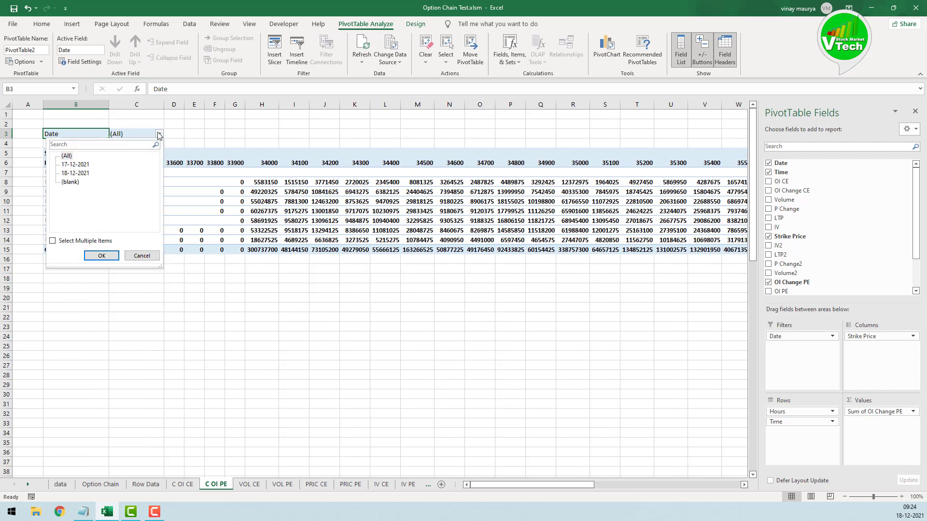
left_click(77, 165)
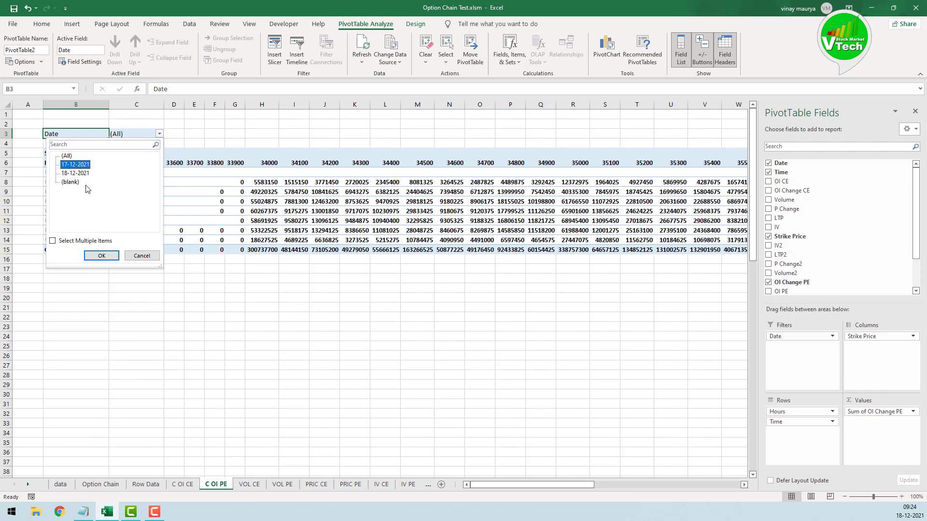
left_click(101, 256)
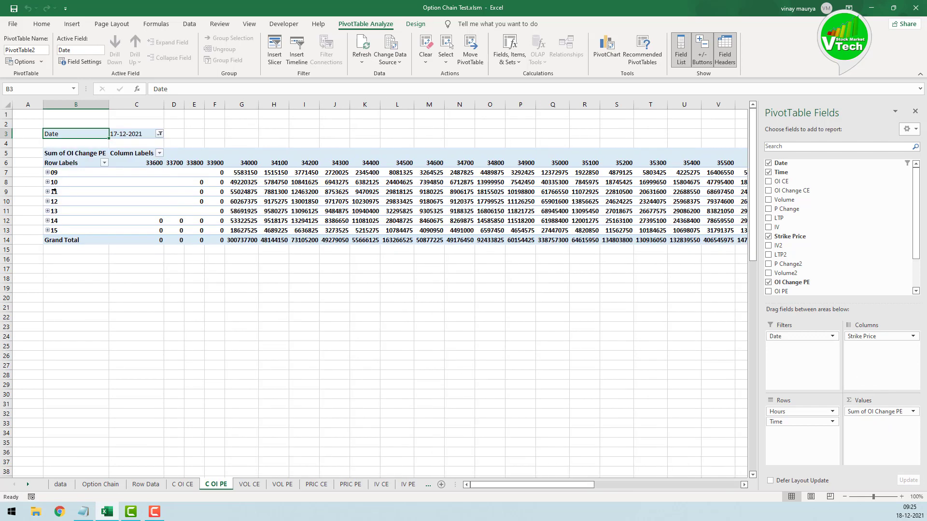
Ungroup the time row labels of the C OI PE PivotTable and format them with the 13:30 time format
right_click(54, 191)
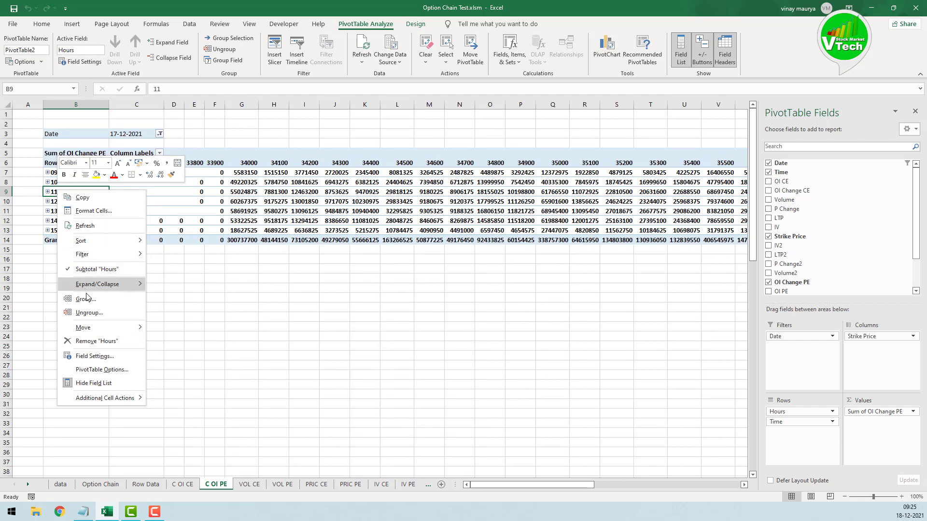
left_click(90, 313)
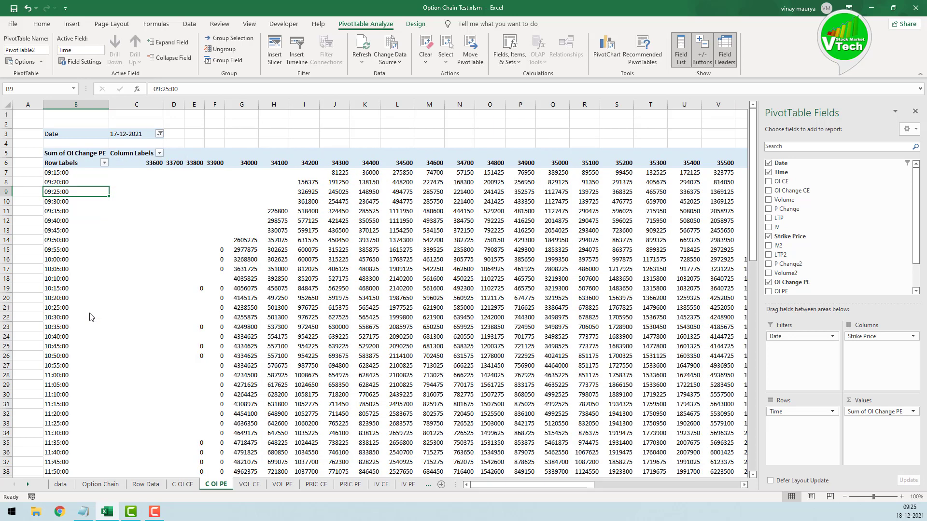
left_click(57, 174)
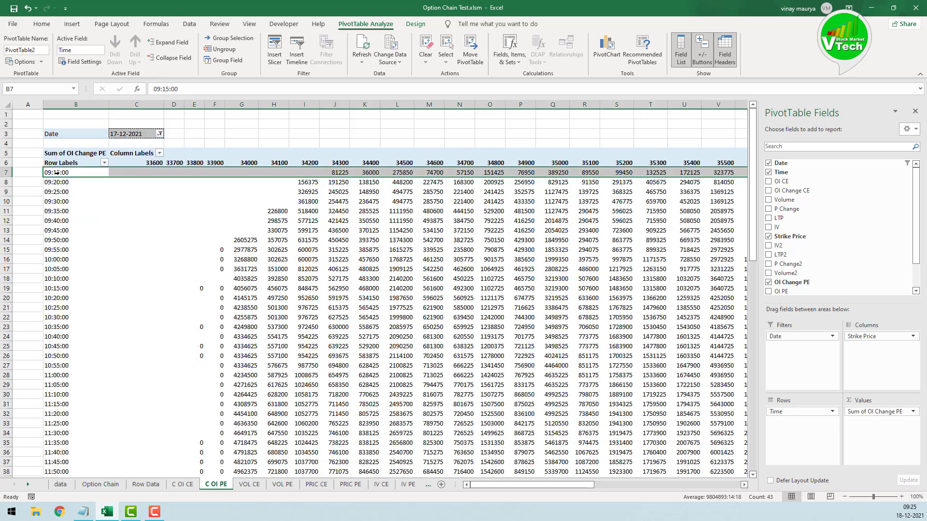
left_click_drag(56, 173, 70, 433)
key("ctrl+shift+Down")
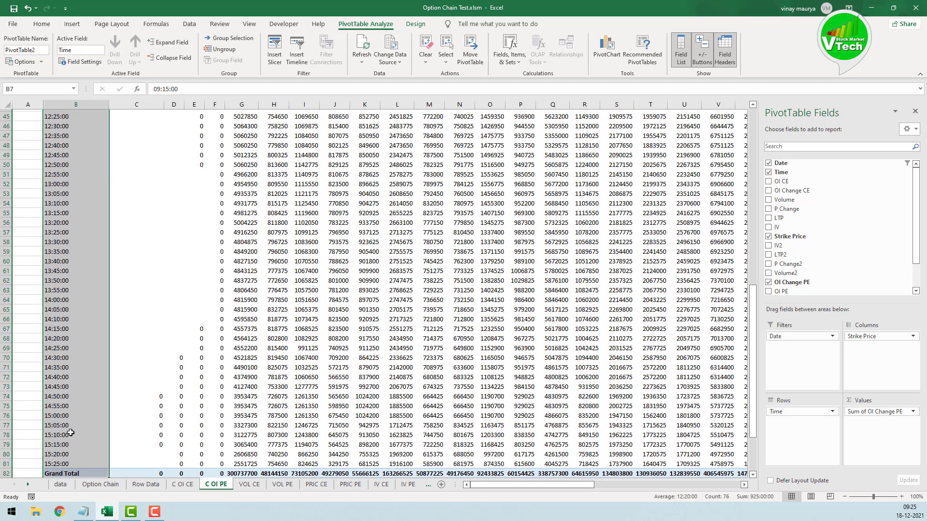
right_click(71, 278)
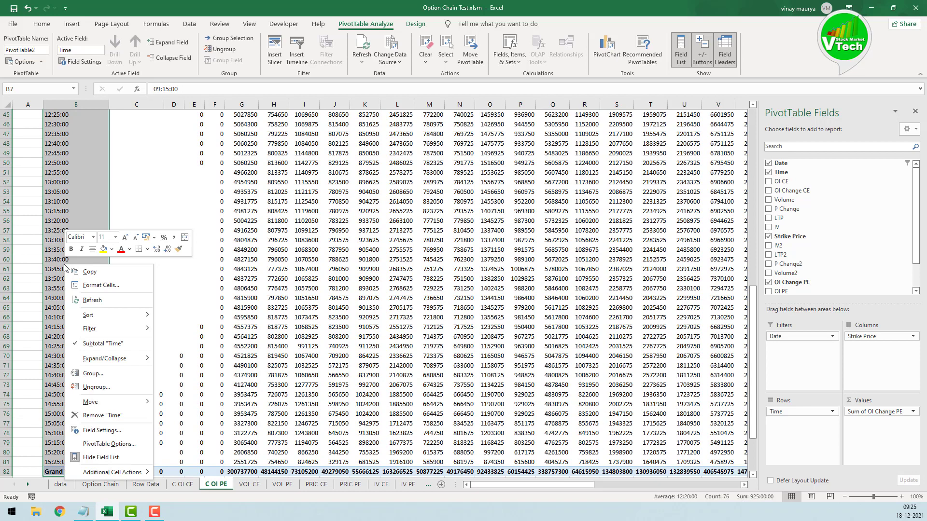
left_click(83, 290)
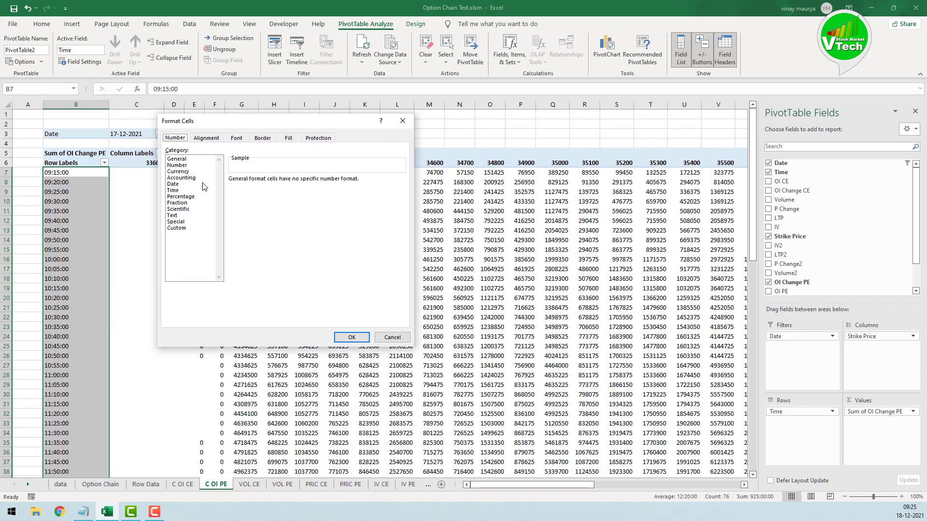
left_click(177, 184)
left_click(186, 190)
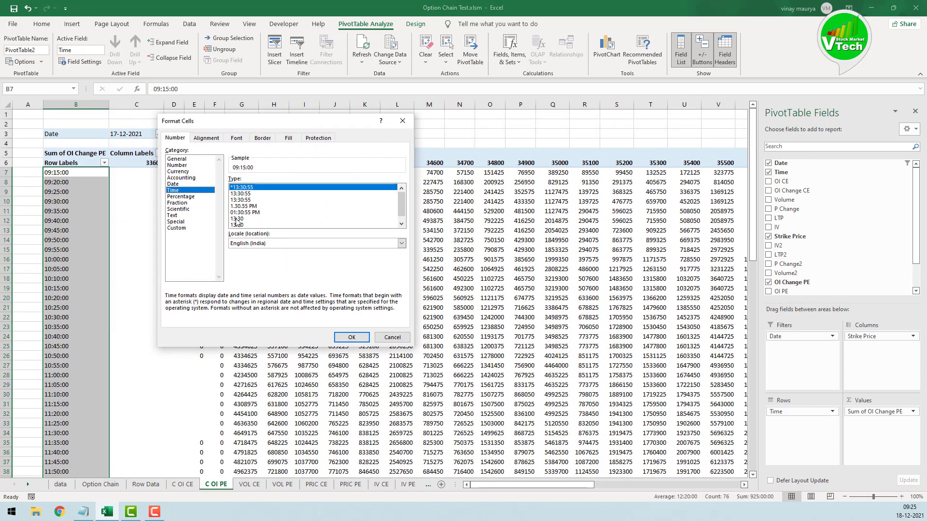
left_click(237, 220)
left_click(351, 337)
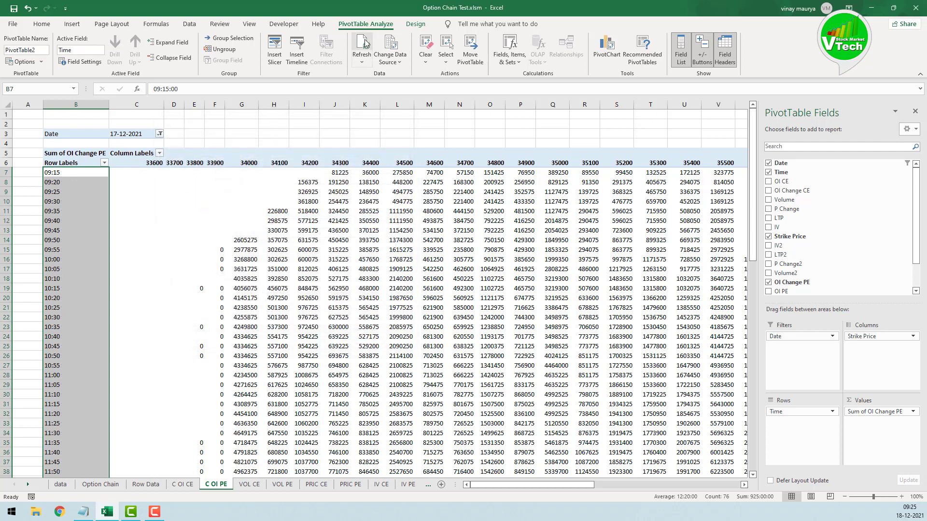
Turn off grand totals for both rows and columns in the C OI PE PivotTable
left_click(415, 24)
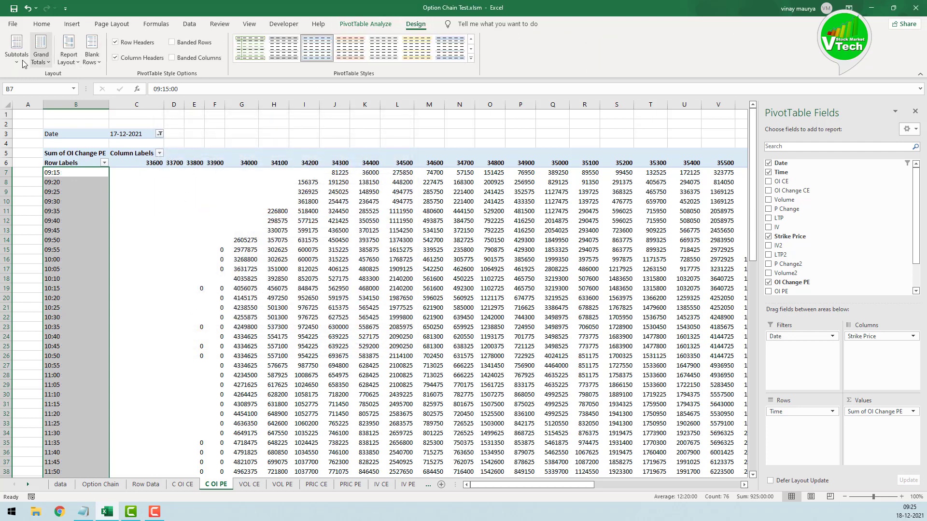
left_click(22, 64)
left_click(41, 58)
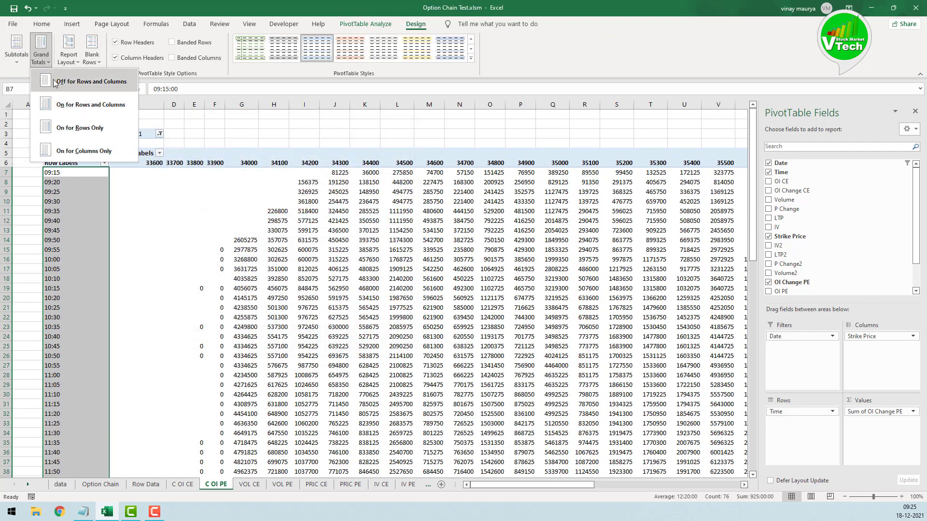
left_click(54, 82)
left_click(213, 137)
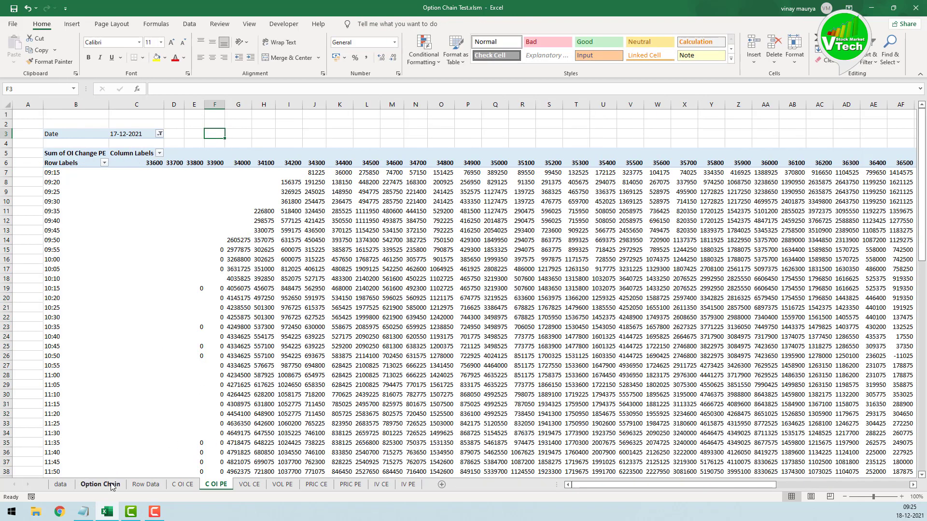
Create a PivotTable from columns B to R of Row Data on the existing worksheet VOL CE, located at cell B5
left_click(146, 484)
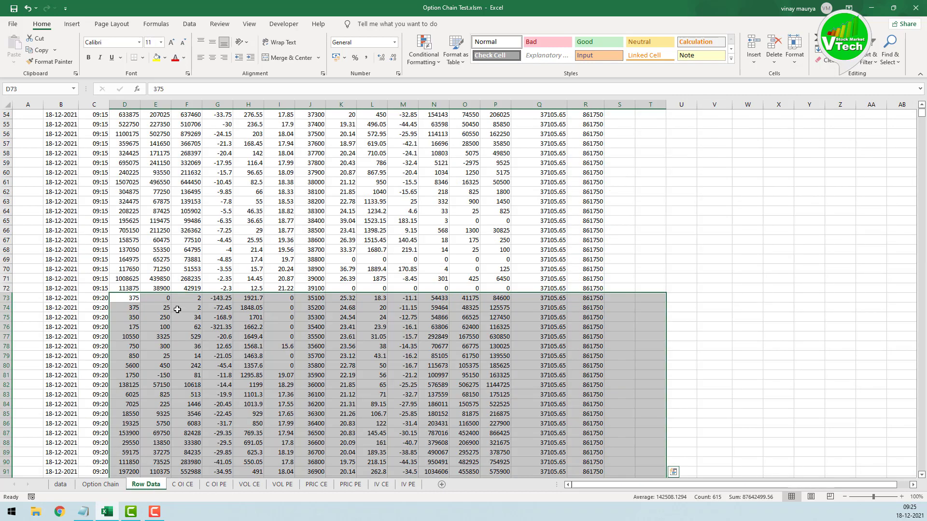
scroll(177, 309, "up", 18)
left_click_drag(55, 103, 585, 94)
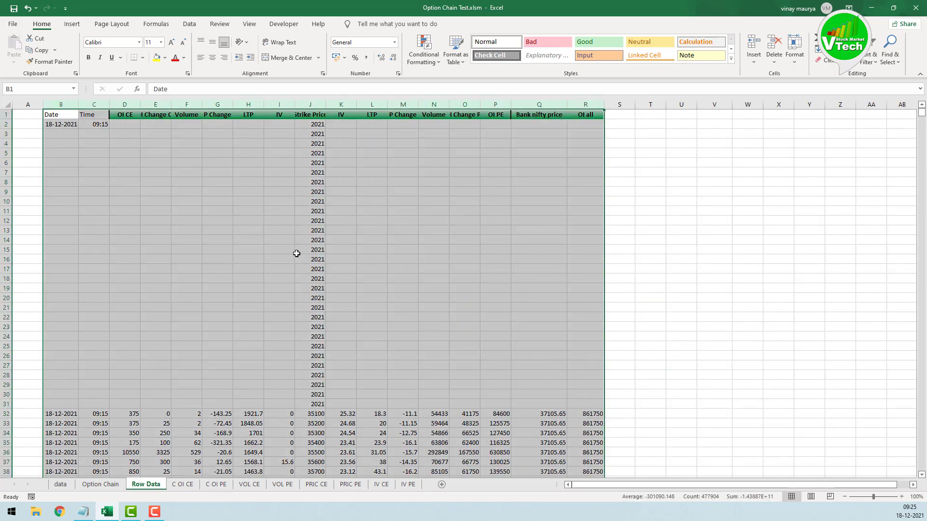
left_click(71, 24)
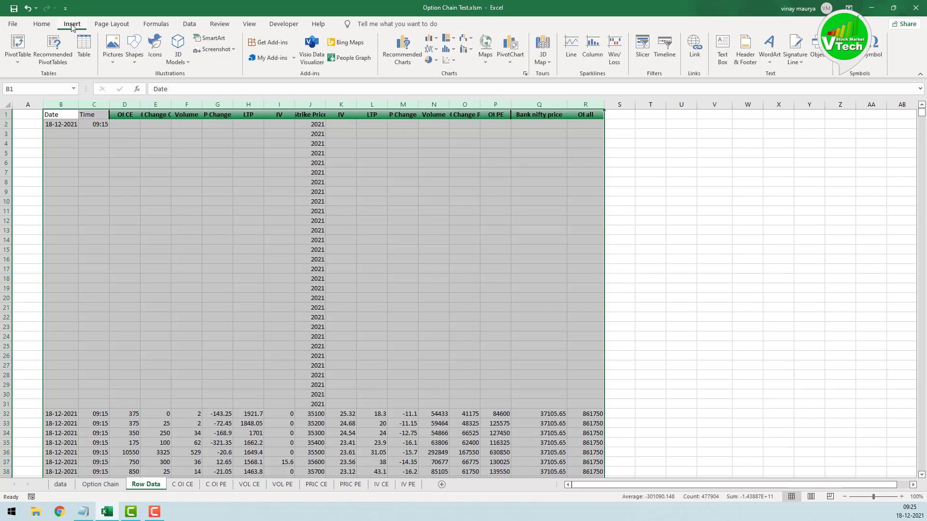
left_click(19, 47)
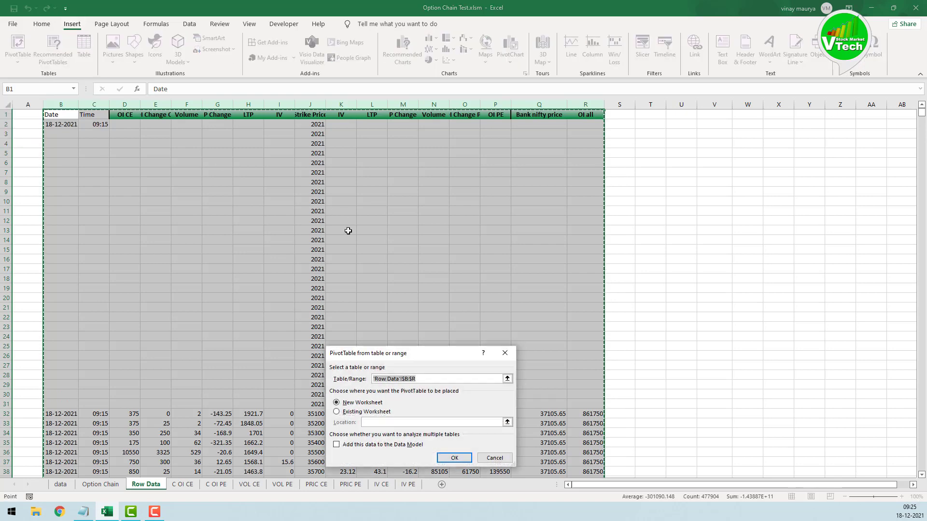
left_click(350, 413)
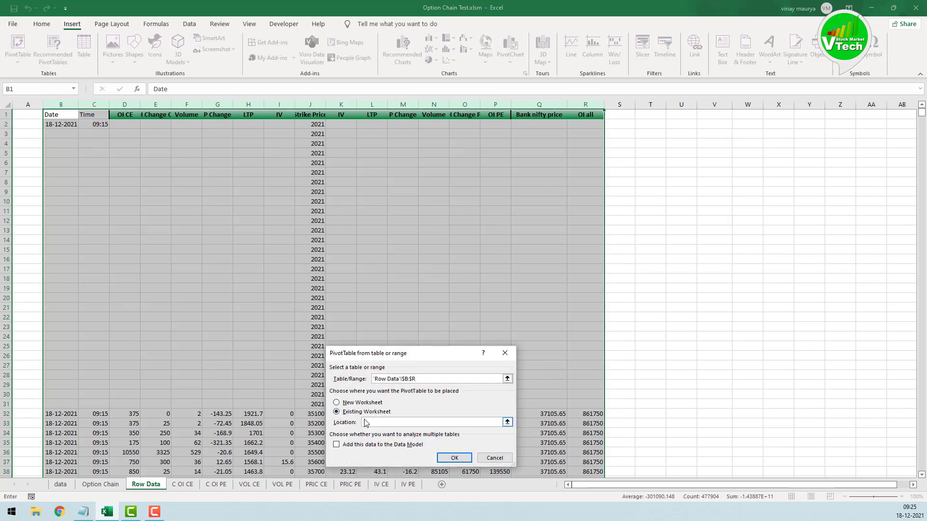
left_click(245, 485)
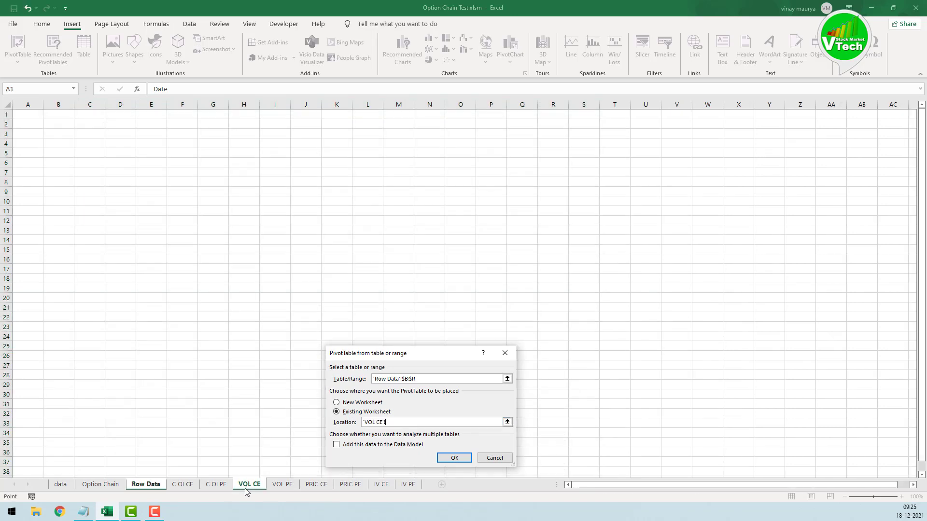
left_click(56, 152)
left_click(454, 457)
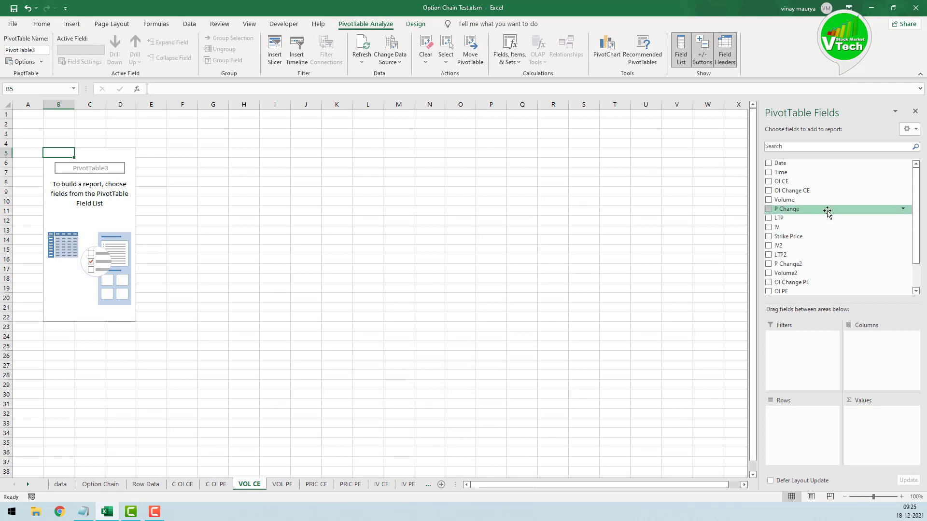
Set up the VOL CE PivotTable with Date as filter, Strike Price as columns, Time as rows and Volume as summed values
left_click_drag(778, 164, 796, 360)
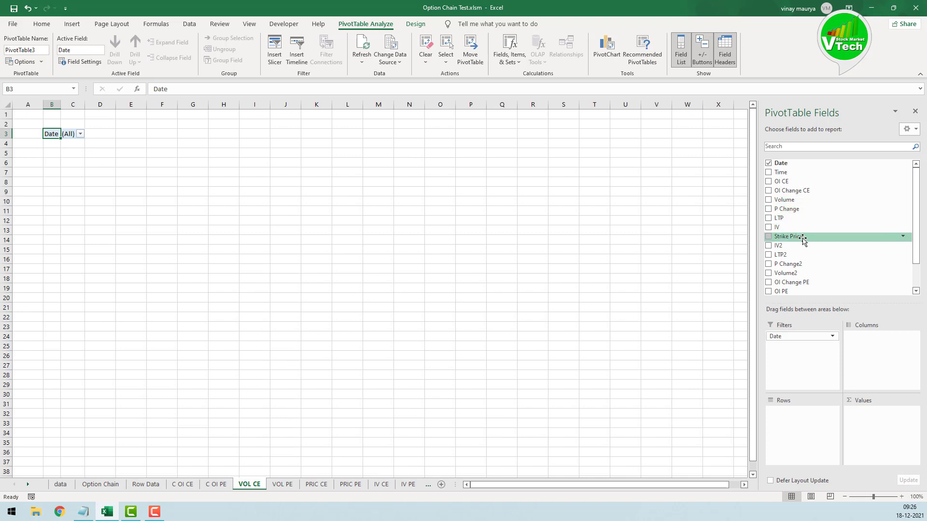
left_click_drag(803, 240, 877, 340)
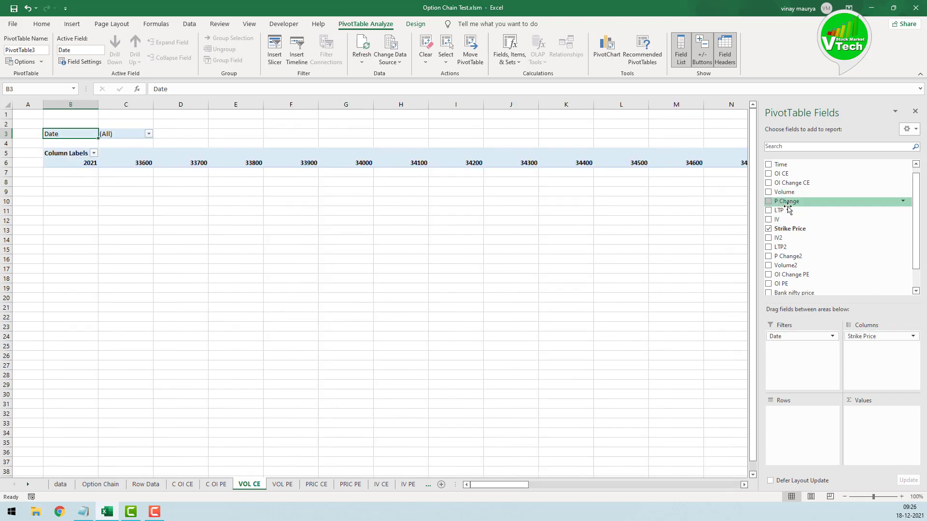
scroll(806, 249, "down", 1)
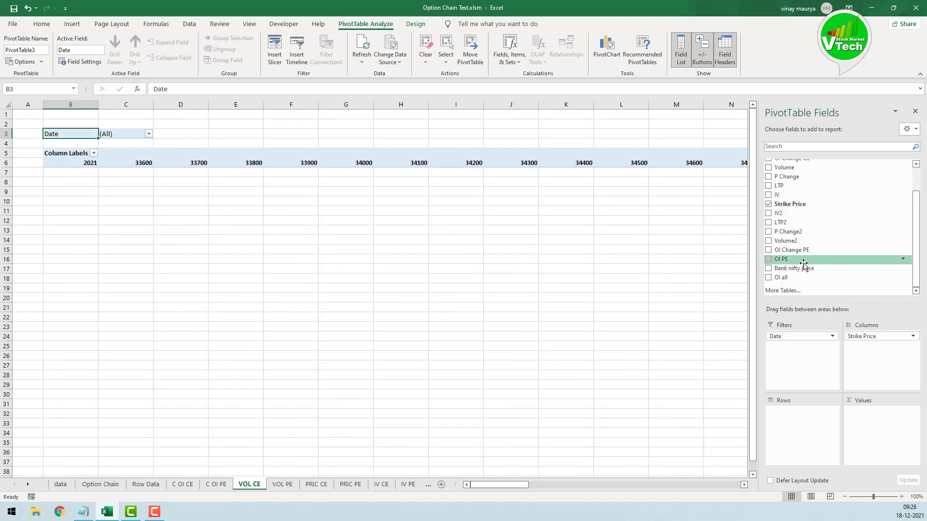
scroll(804, 264, "up", 1)
left_click_drag(782, 173, 804, 410)
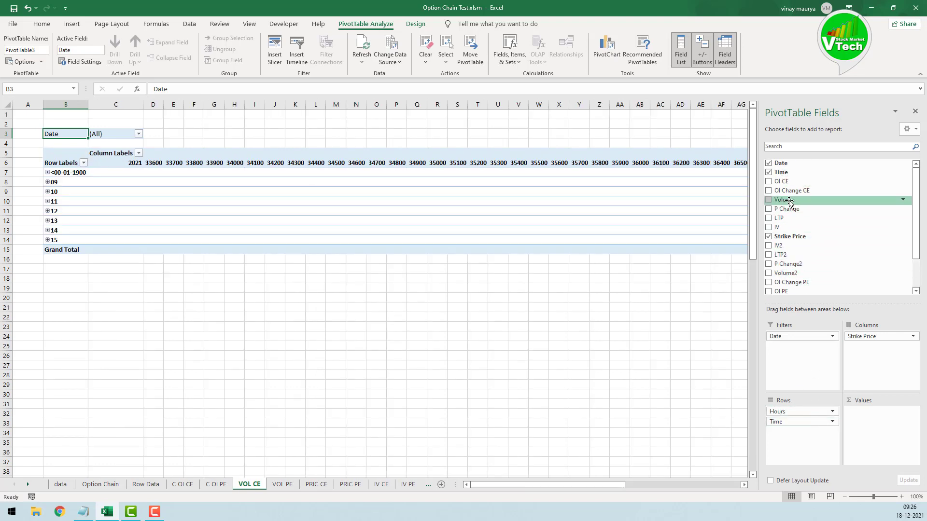
left_click_drag(799, 200, 869, 427)
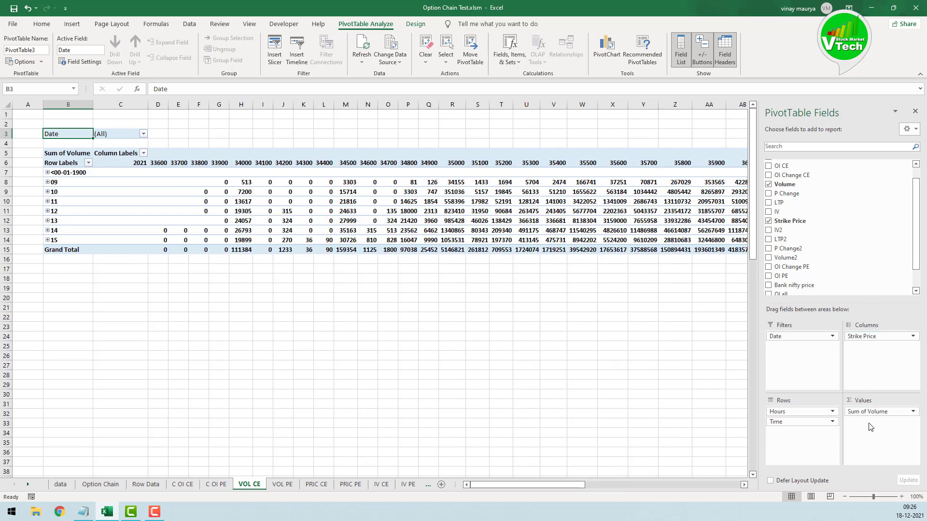
scroll(797, 222, "up", 2)
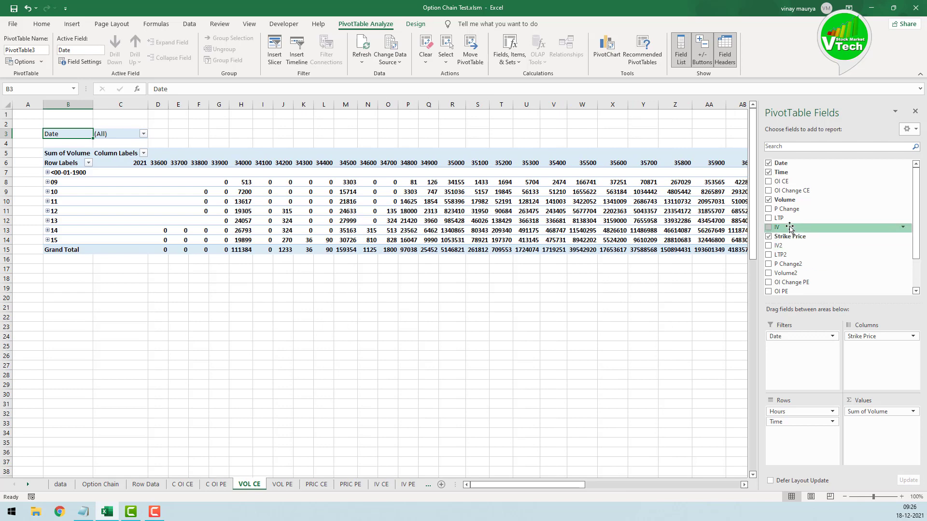
Select the entire PivotTable on the VOL CE sheet and delete it
left_click(915, 112)
left_click(509, 54)
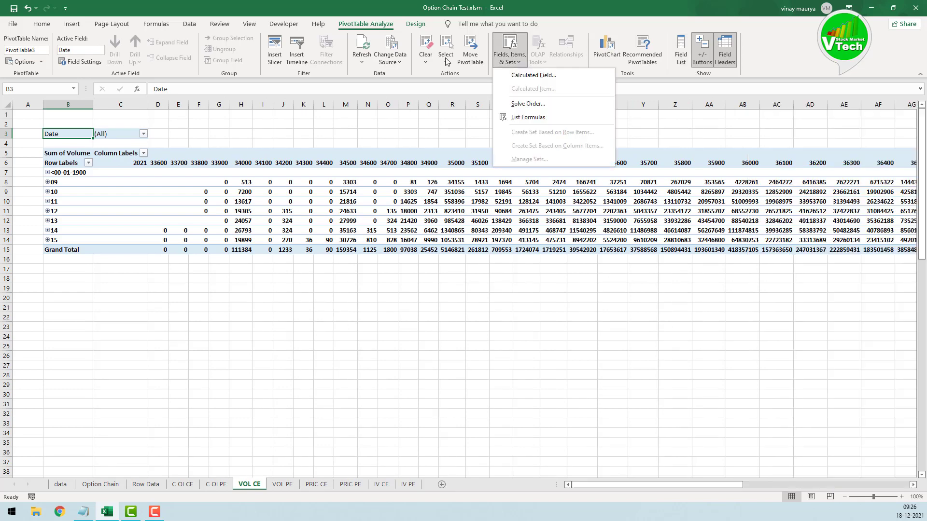
left_click(445, 50)
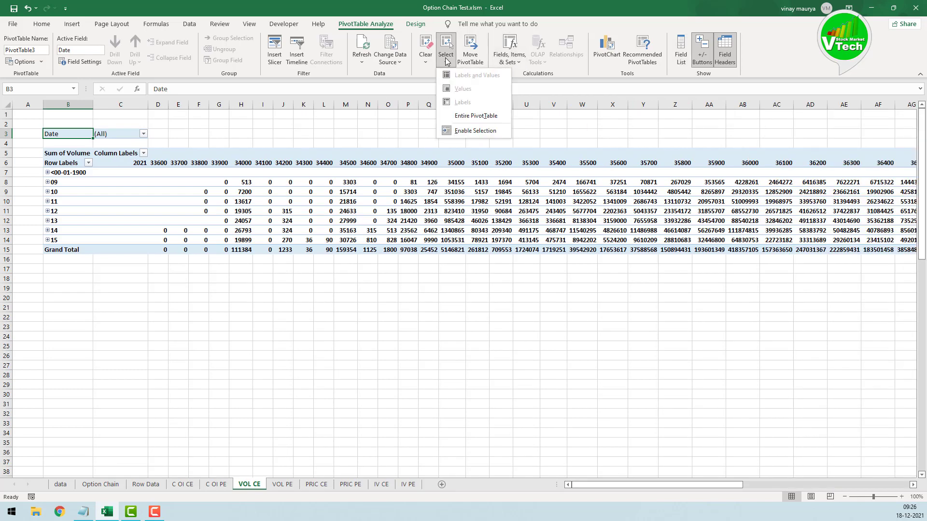
left_click(476, 116)
key("Delete")
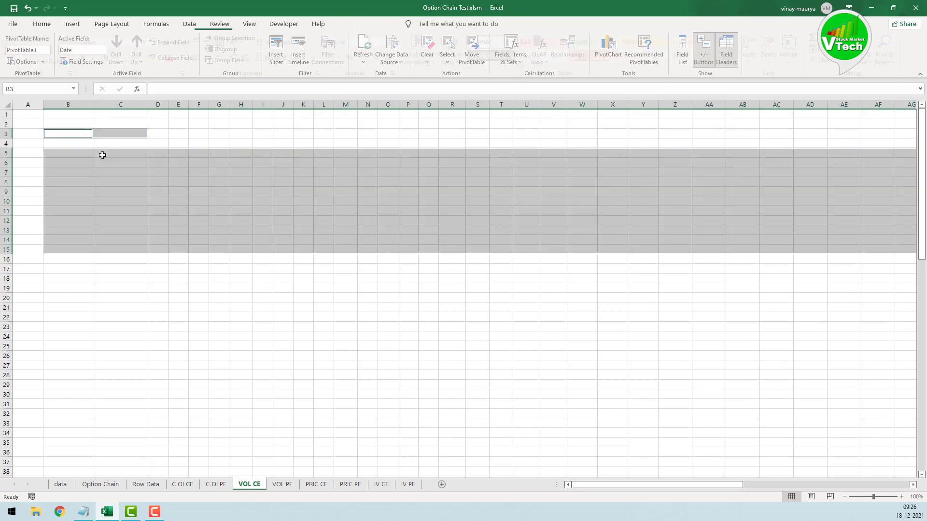
left_click(135, 363)
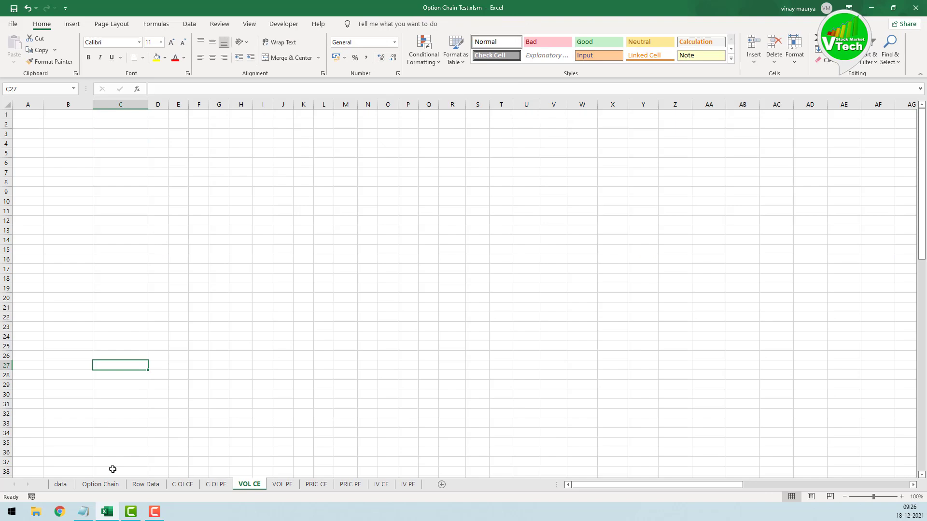
Widen columns D to F on the Row Data sheet and rename the header in F1 to Volume CE
left_click(146, 484)
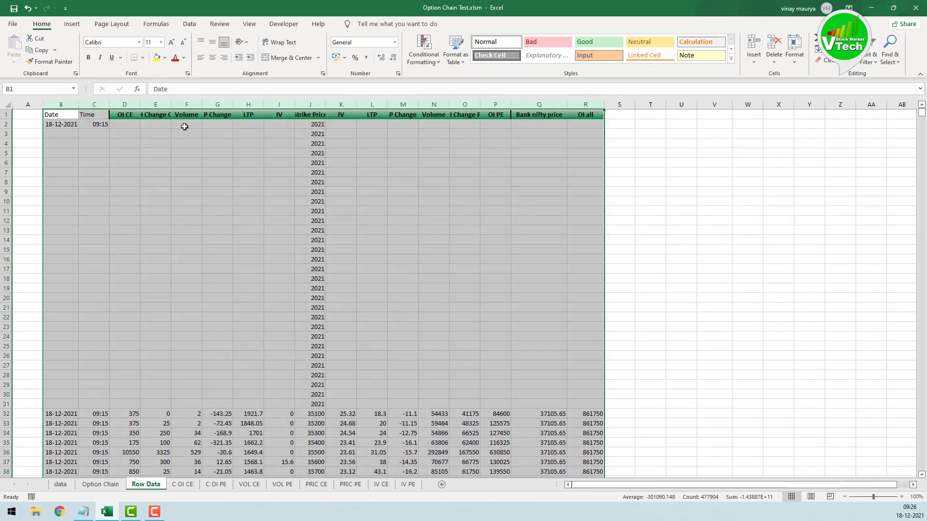
left_click(654, 164)
left_click_drag(140, 104, 259, 104)
left_click(240, 114)
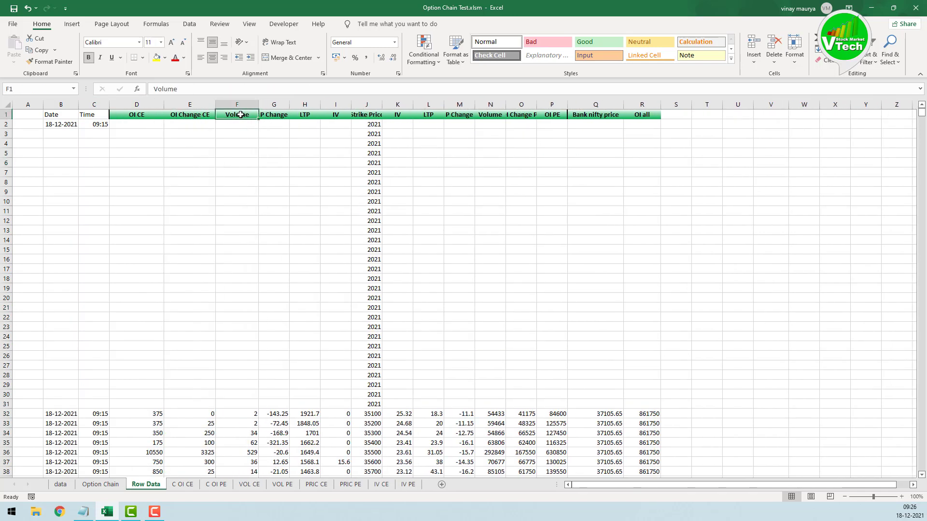
left_click(213, 89)
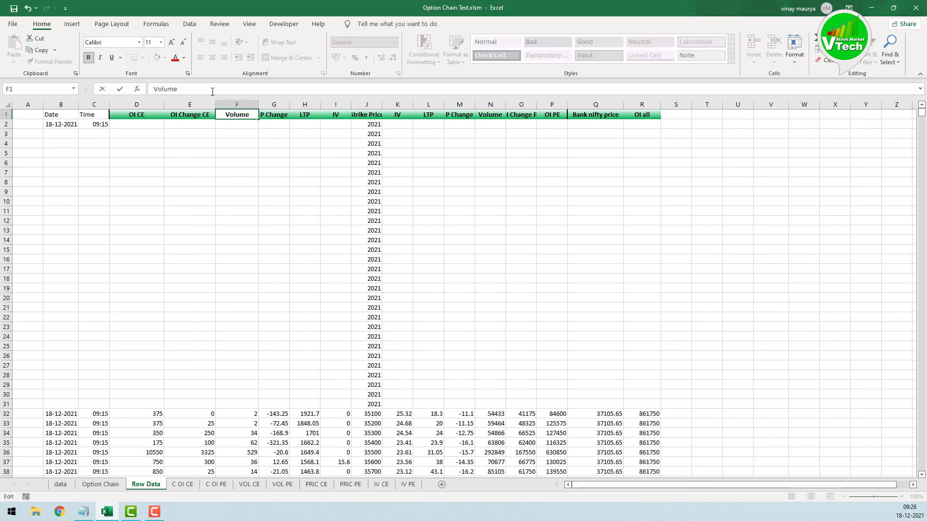
type("CE")
left_click(713, 202)
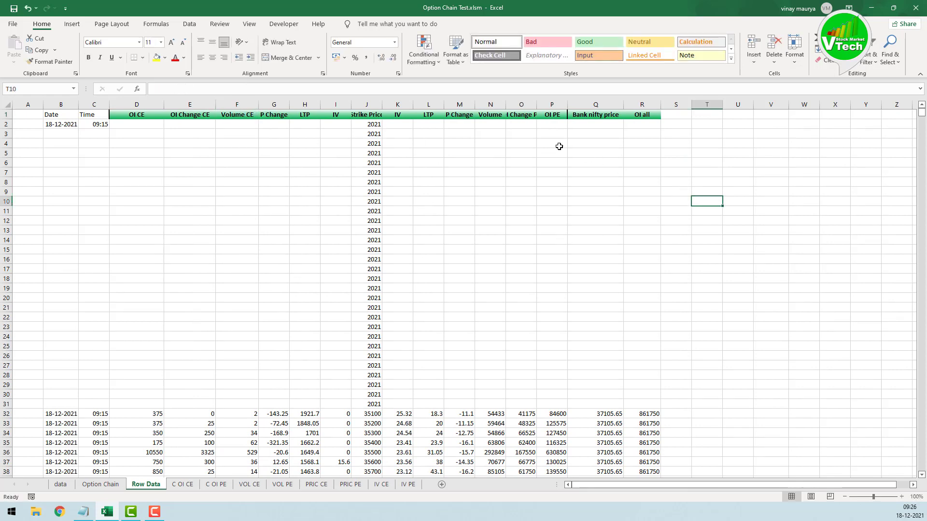
Rename the Row Data header in N1 to Volume PE and widen column O to fit its header
left_click(495, 120)
left_click(209, 90)
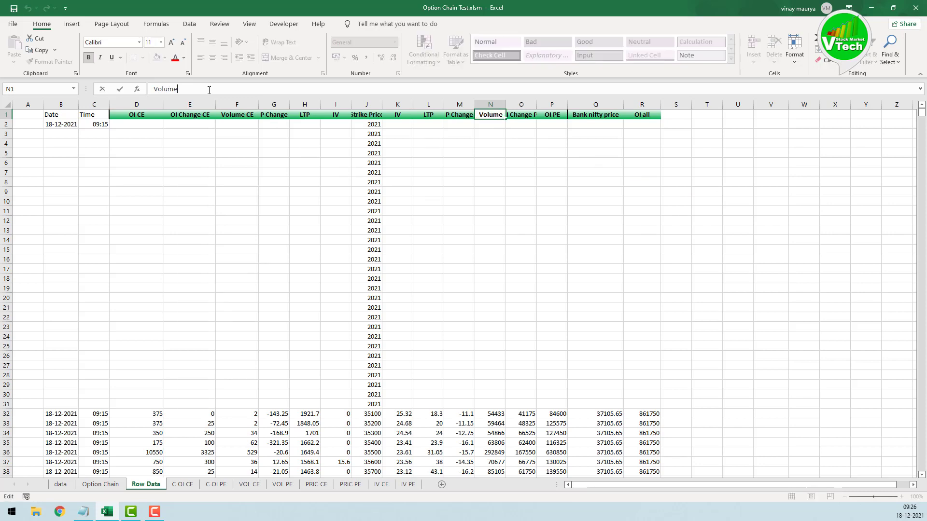
type("PE")
left_click(714, 218)
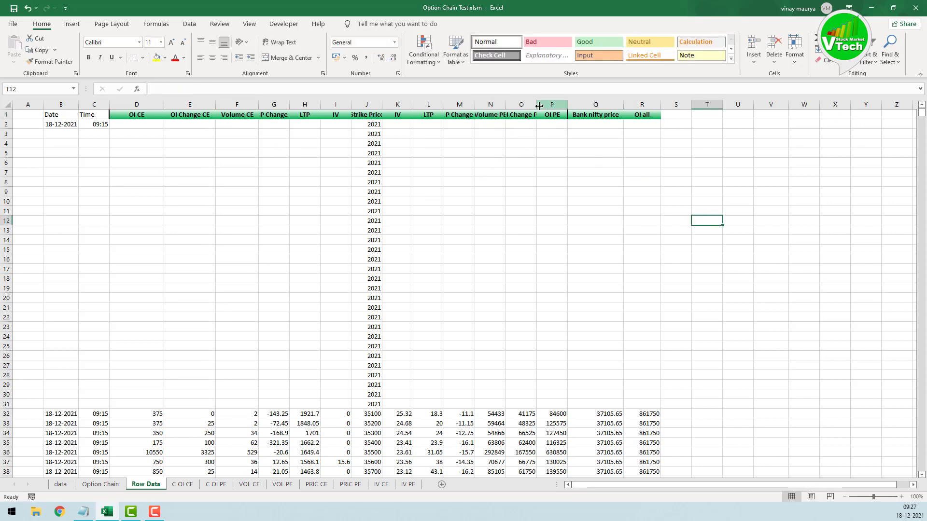
left_click_drag(536, 104, 561, 104)
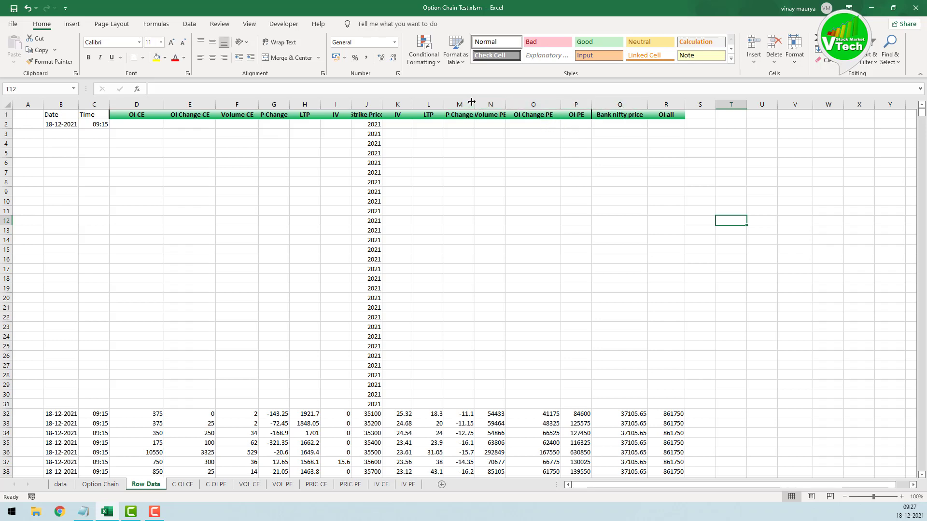
Rename the two LTP headers on Row Data to LTP PE in L1 and LTP CE in H1
left_click(428, 114)
left_click(184, 89)
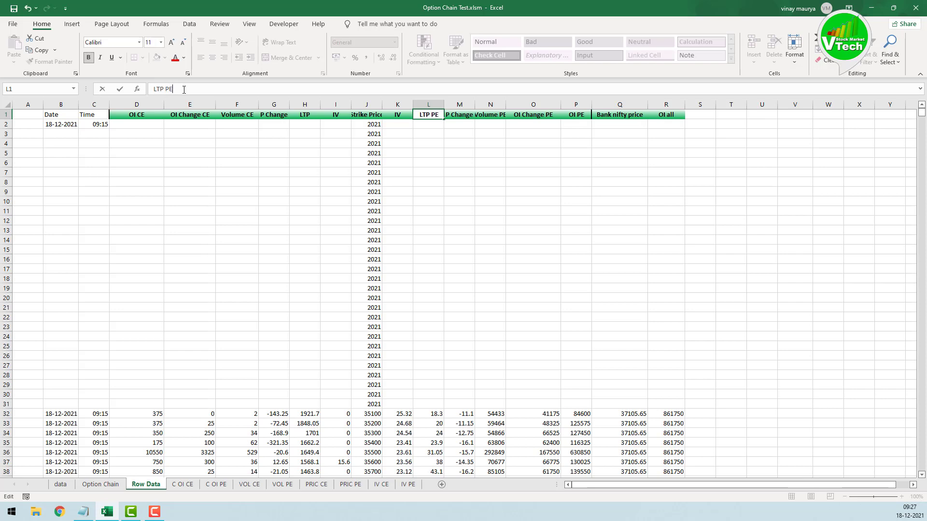
left_click(307, 115)
left_click(210, 89)
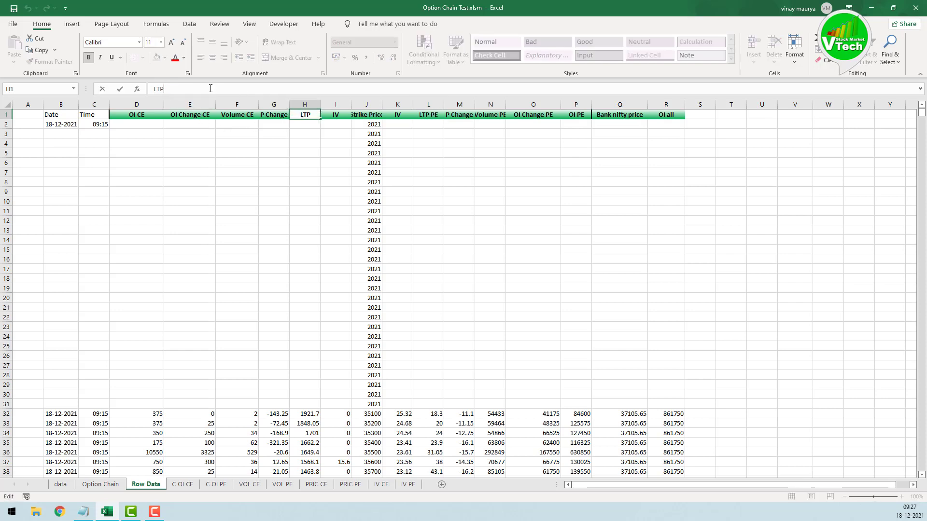
type("CE")
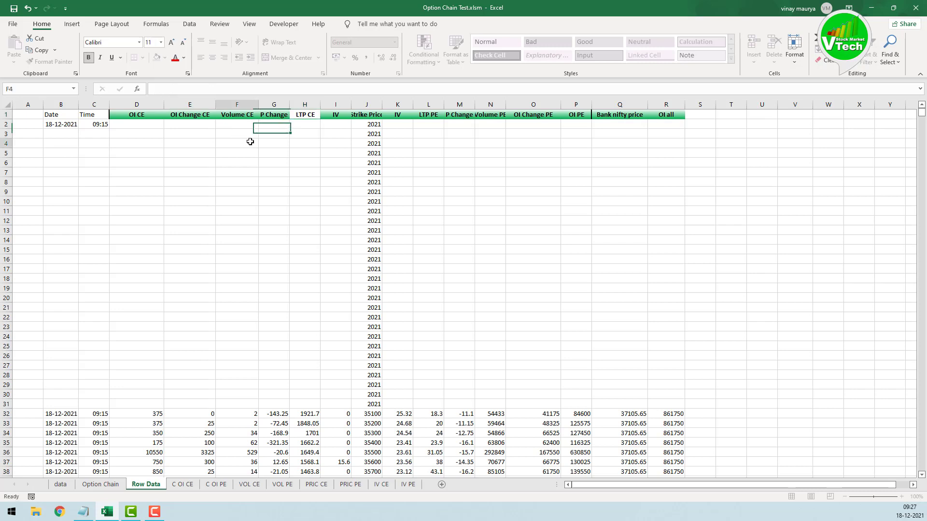
key("Tab")
Rename the two IV headers on Row Data to IV CE in I1 and IV PE in K1
left_click(225, 88)
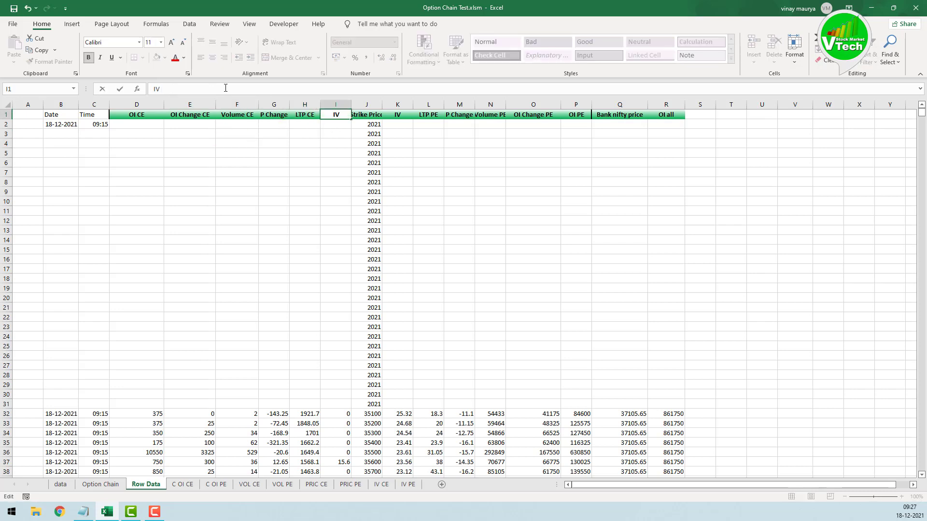
type("CE")
key("Tab")
key("Tab")
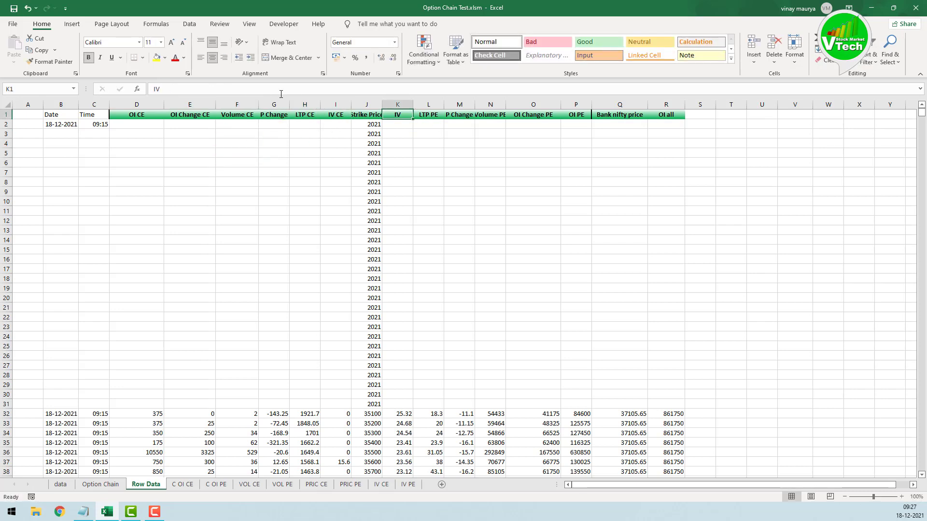
left_click(280, 93)
type("P")
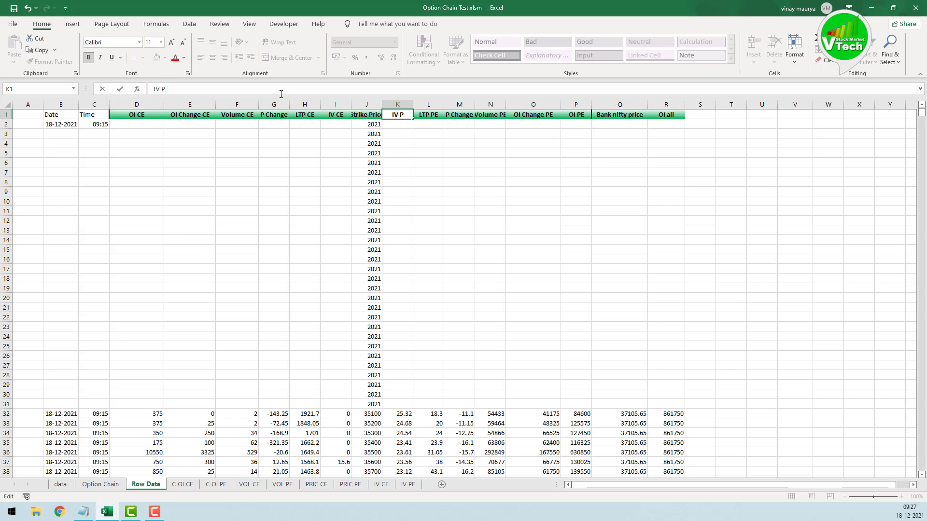
type("E")
left_click(762, 219)
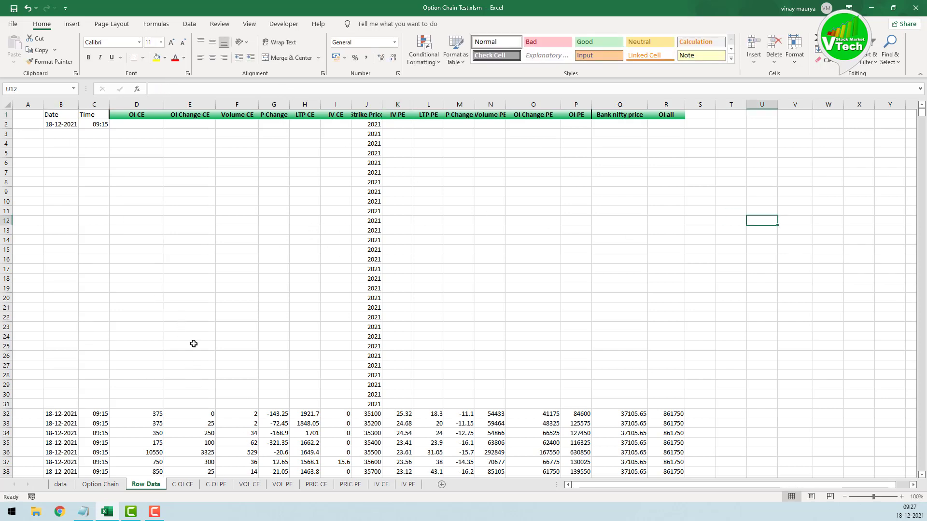
Insert a PivotTable from Row Data columns B to R at cell B5 of the existing VOL CE sheet
left_click_drag(61, 105, 674, 89)
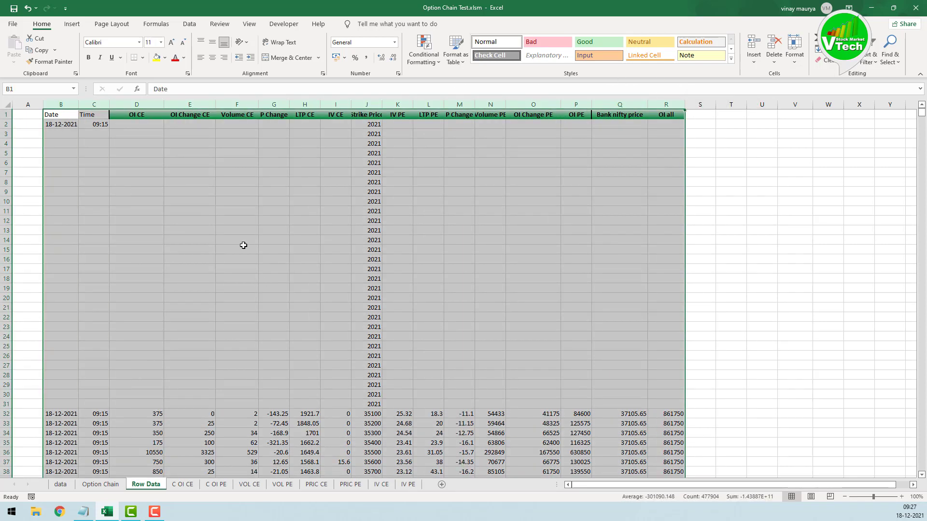
left_click(71, 24)
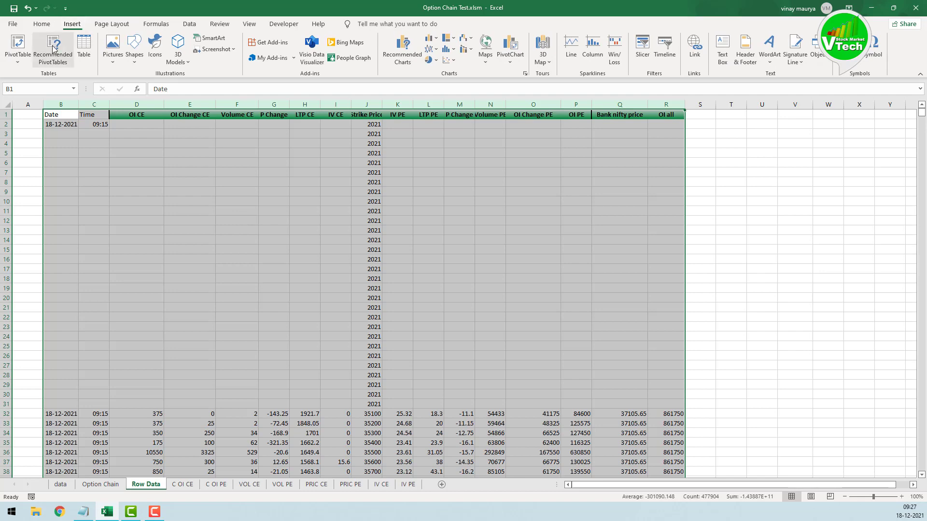
left_click(14, 50)
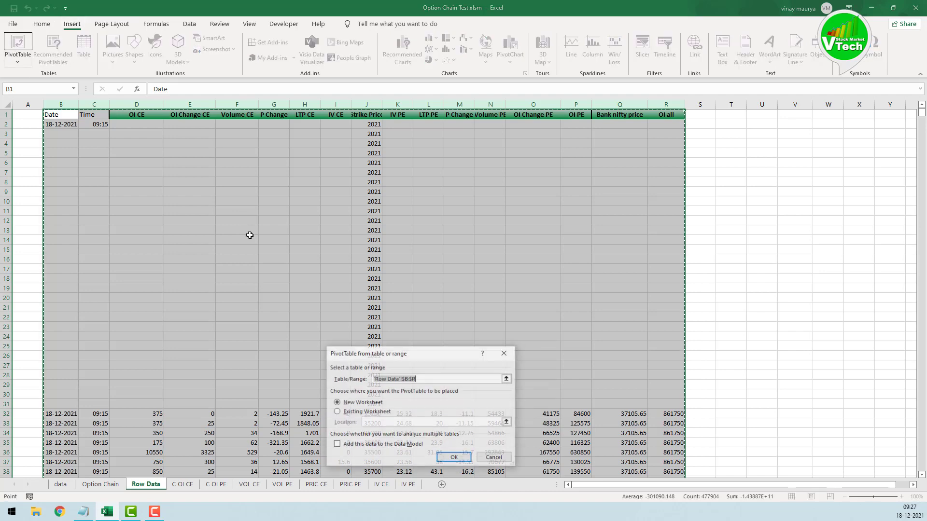
left_click(350, 413)
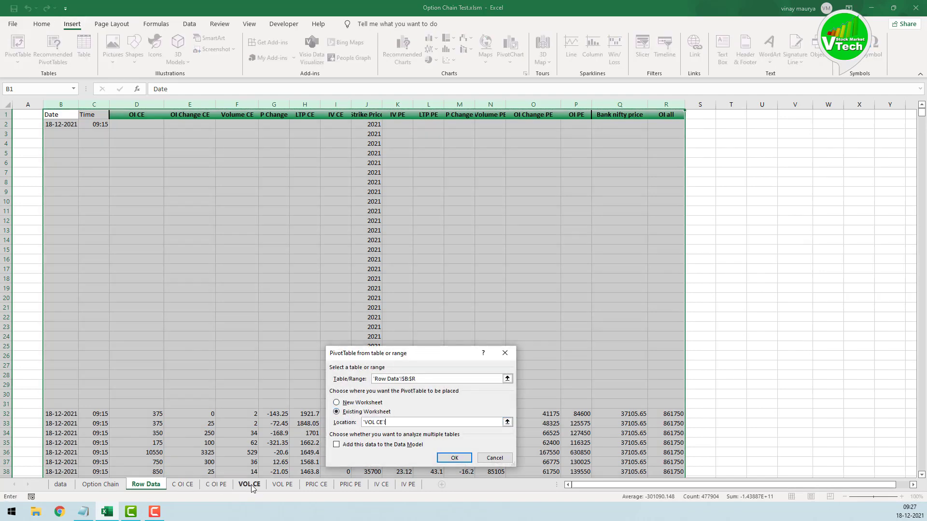
left_click(249, 484)
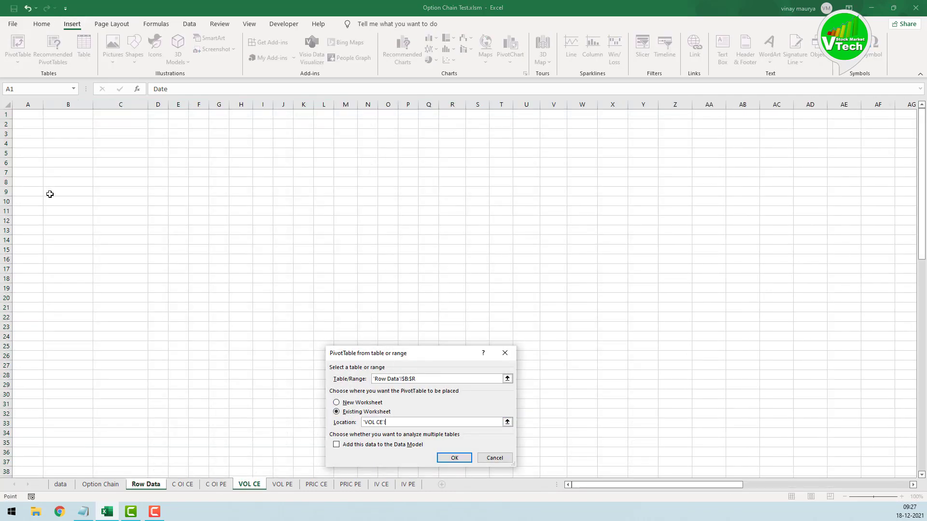
left_click(59, 153)
left_click(455, 457)
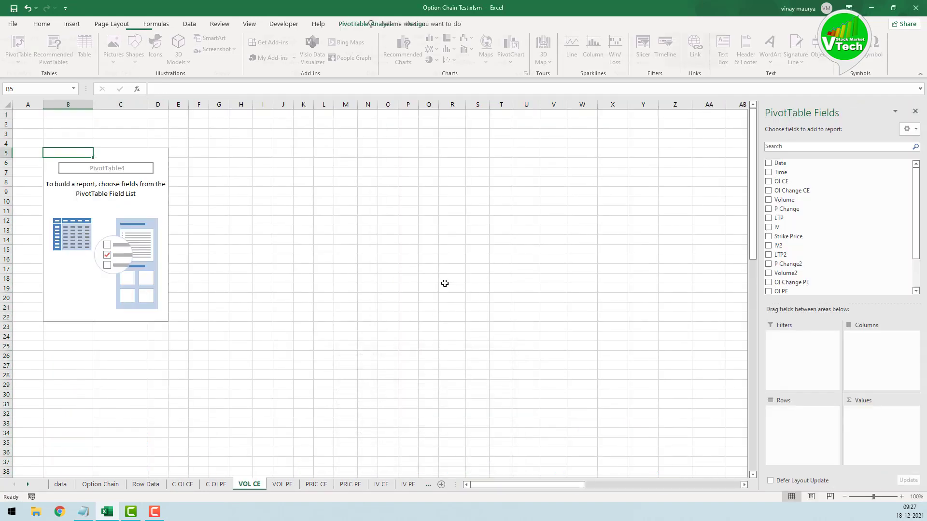
Add Date as the report filter of the VOL CE PivotTable and filter it to 17-12-2021
left_click_drag(799, 162, 805, 362)
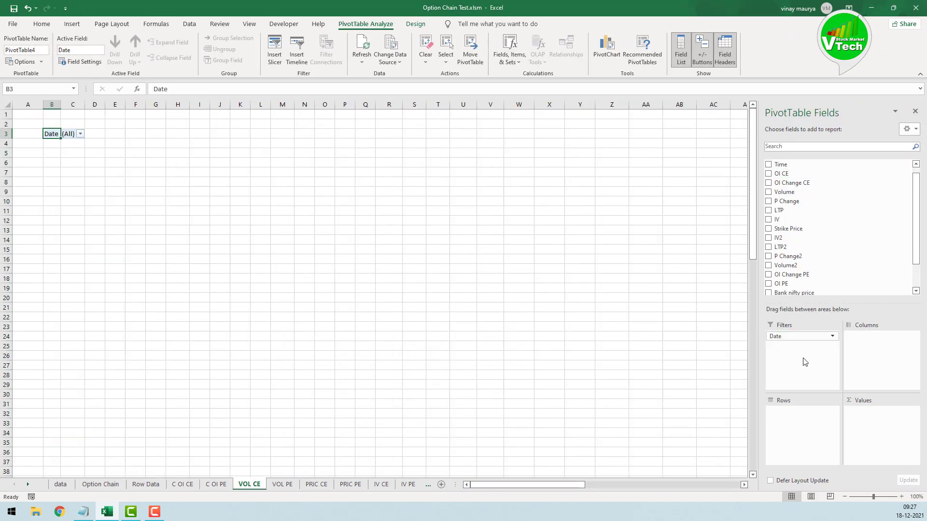
left_click(81, 139)
left_click(32, 164)
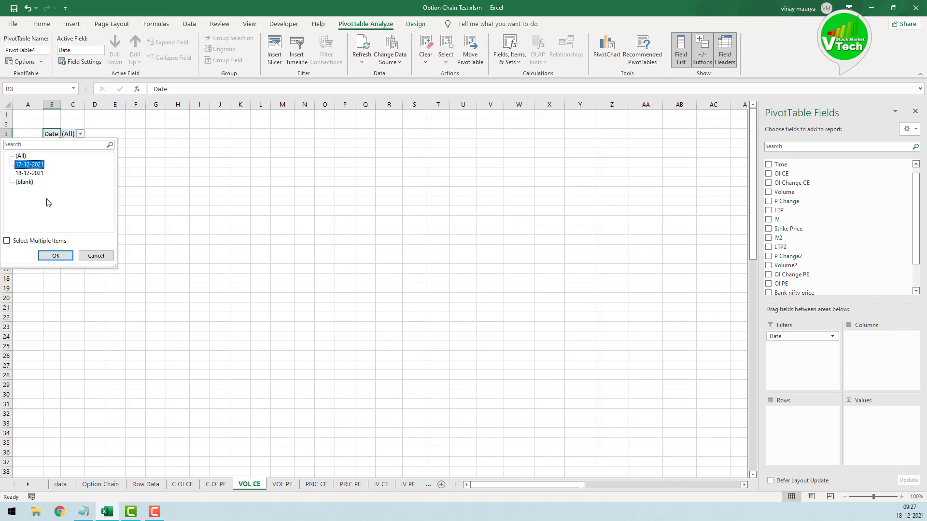
left_click(64, 251)
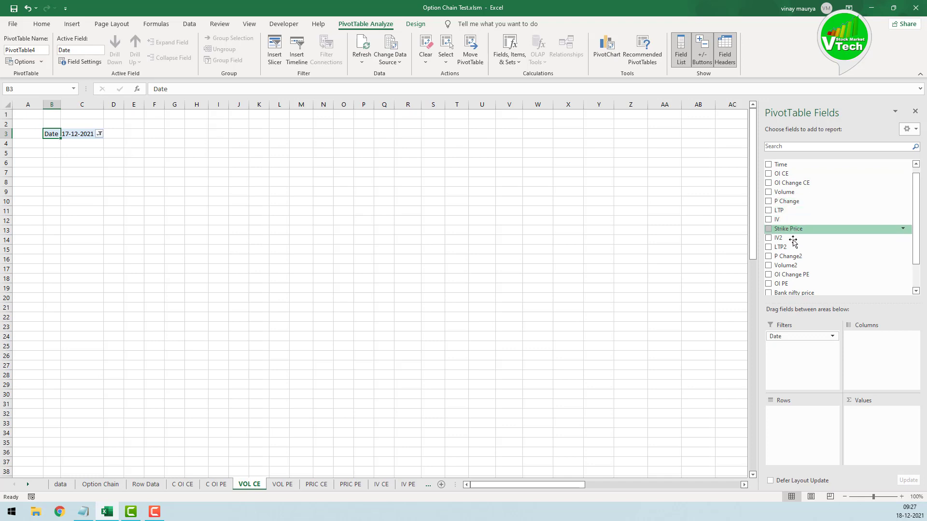
Lay out the VOL CE PivotTable with Strike Price as columns and Time as rows
left_click_drag(790, 229, 875, 341)
scroll(803, 245, "down", 1)
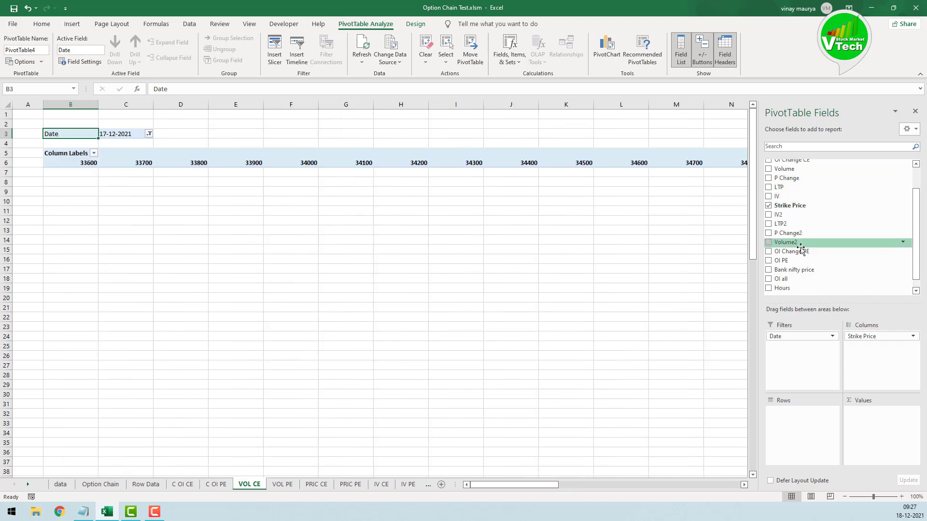
scroll(799, 208, "up", 3)
left_click_drag(781, 165, 798, 421)
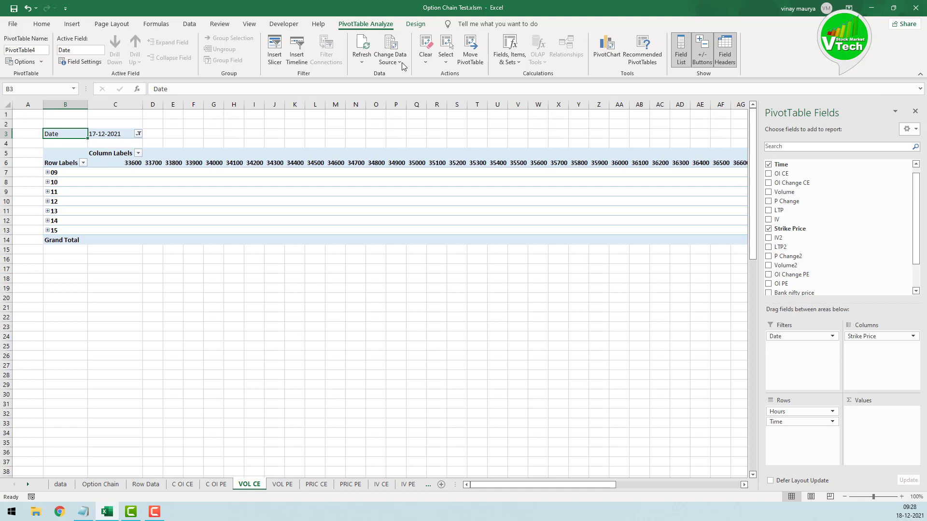
Refresh the VOL CE PivotTable to update its field names and add Volume CE as a summed value
left_click(361, 62)
left_click(378, 76)
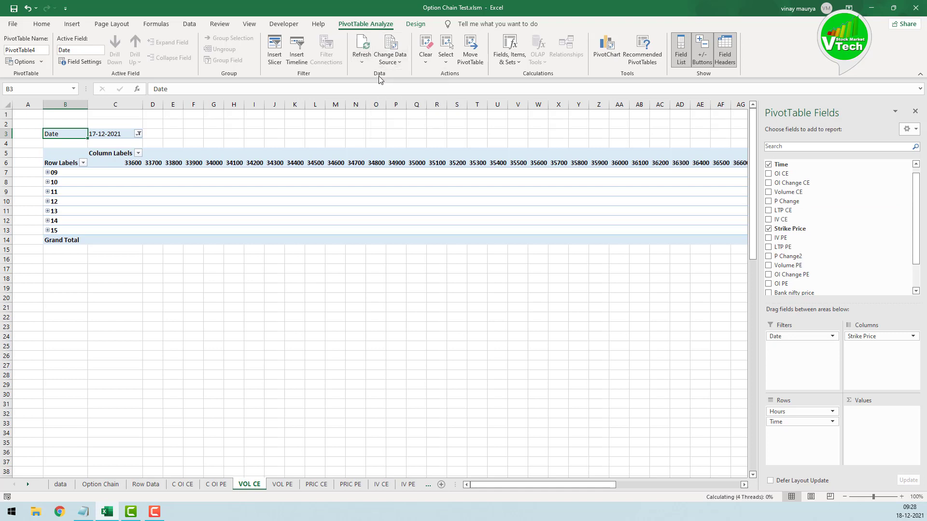
left_click(768, 192)
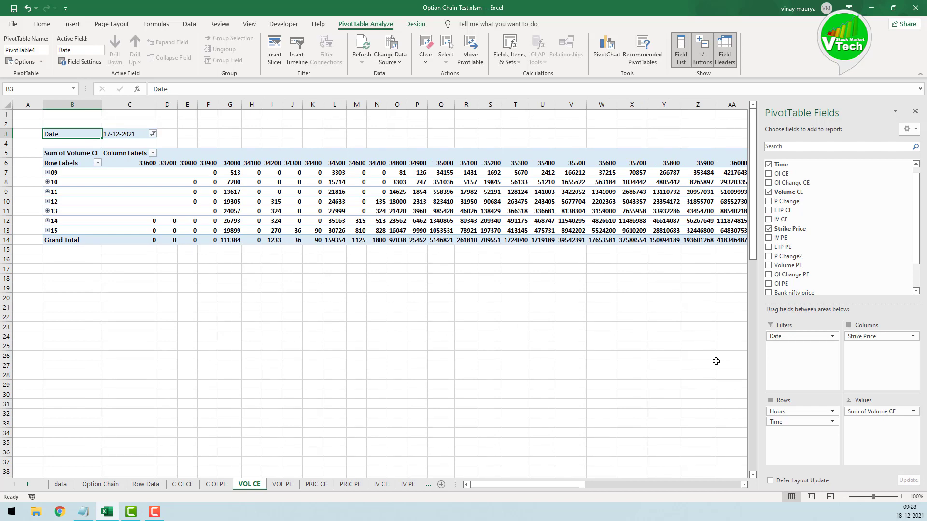
Ungroup the hourly rows of the VOL CE PivotTable and format its time labels with the 13:30 hours-and-minutes format
right_click(60, 175)
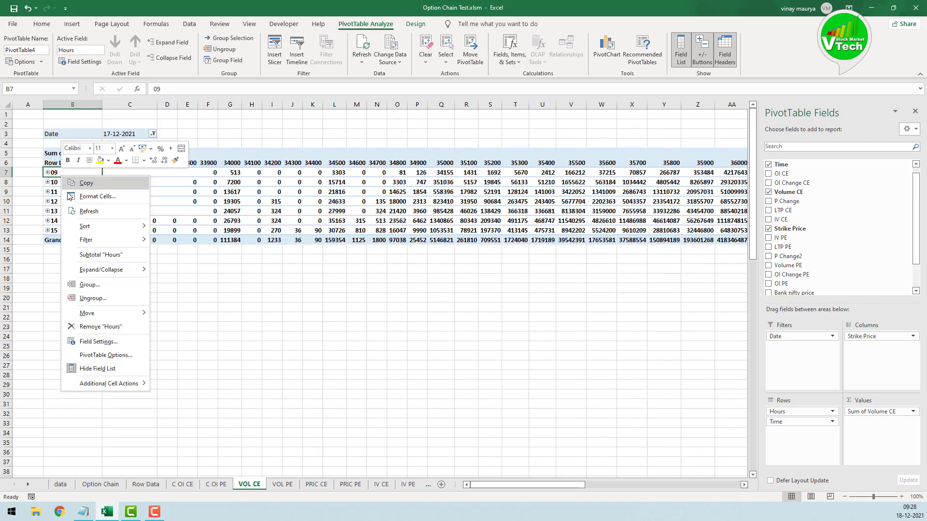
left_click(89, 296)
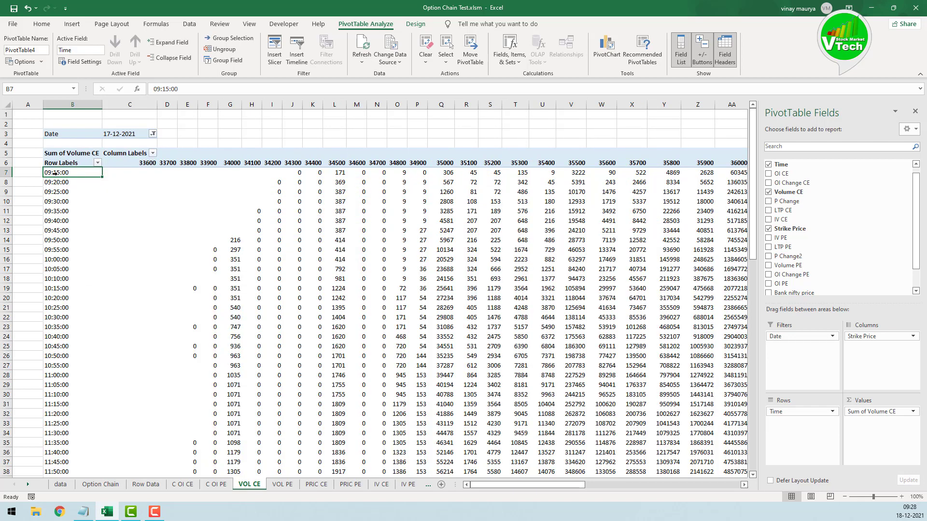
key("ctrl+shift+Down")
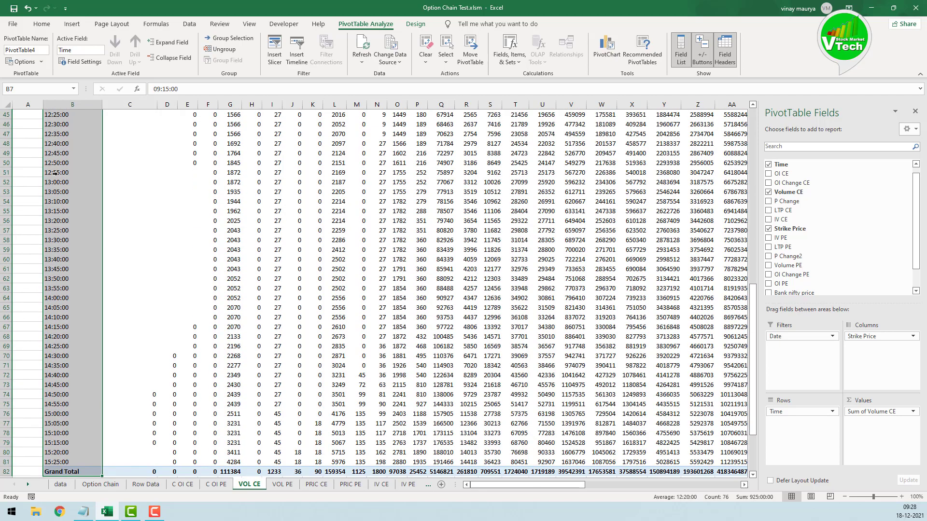
right_click(55, 174)
left_click(91, 196)
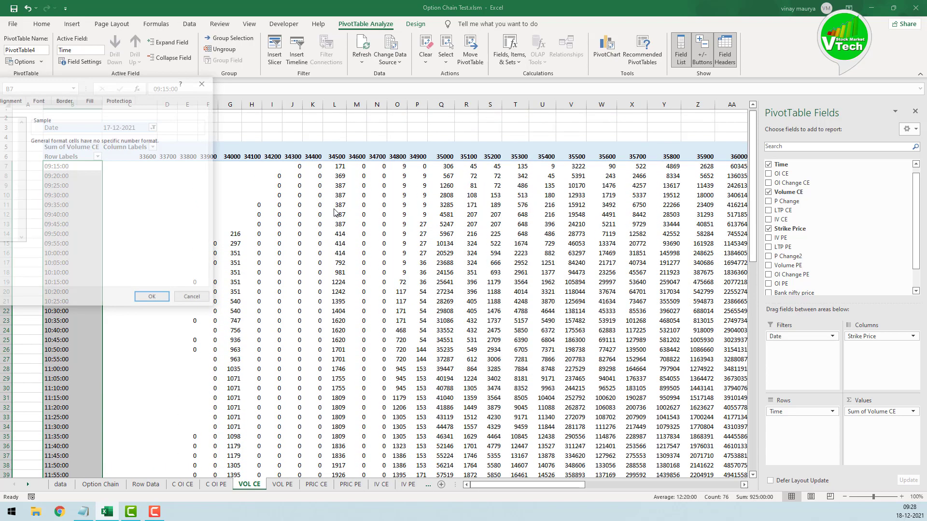
left_click_drag(61, 90, 308, 90)
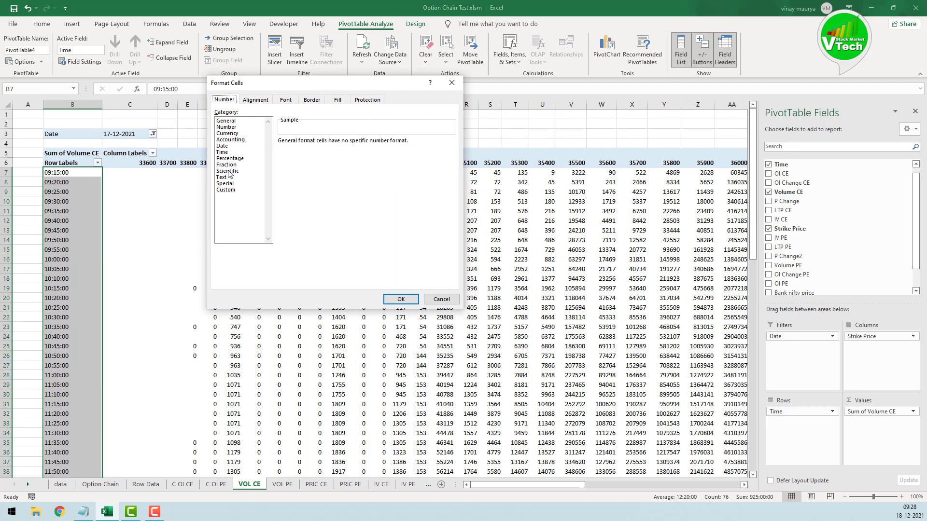
left_click(228, 153)
left_click(287, 180)
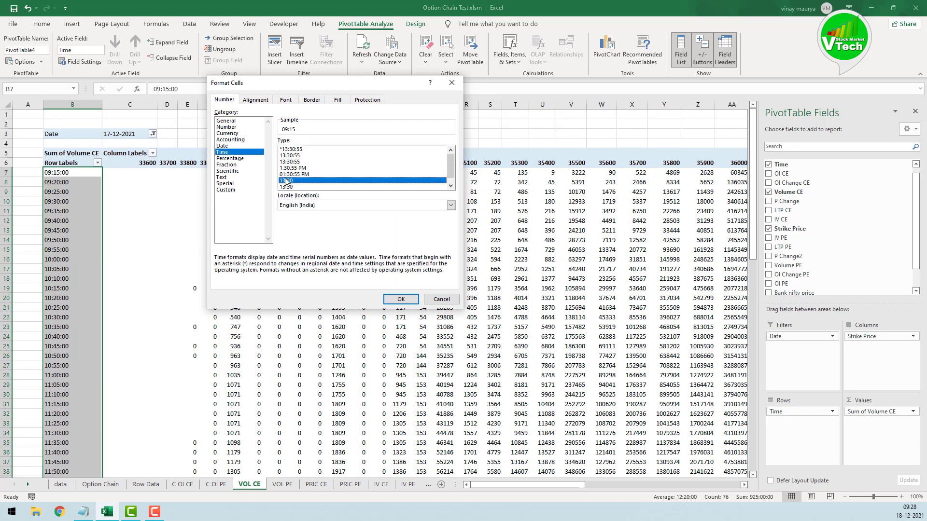
left_click(401, 299)
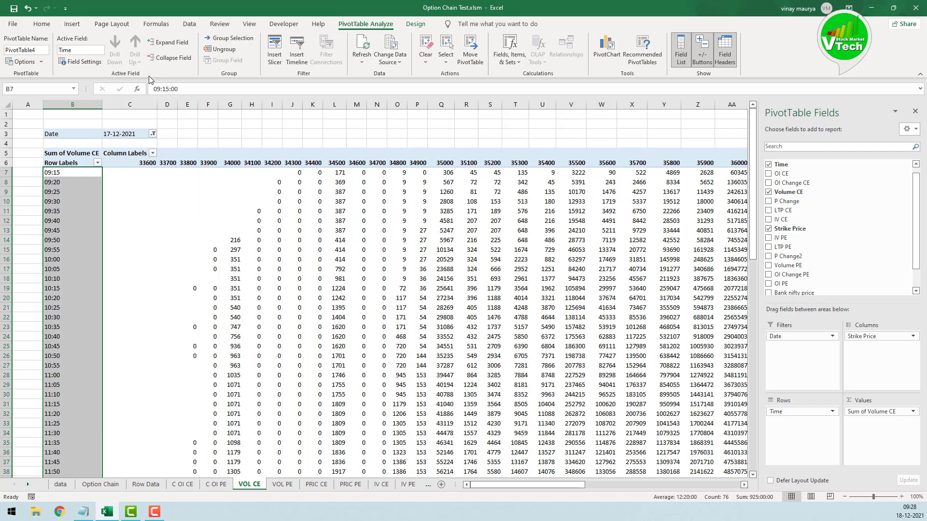
Turn off grand totals for rows and columns in the VOL CE PivotTable and close its field list
left_click(414, 24)
left_click(42, 62)
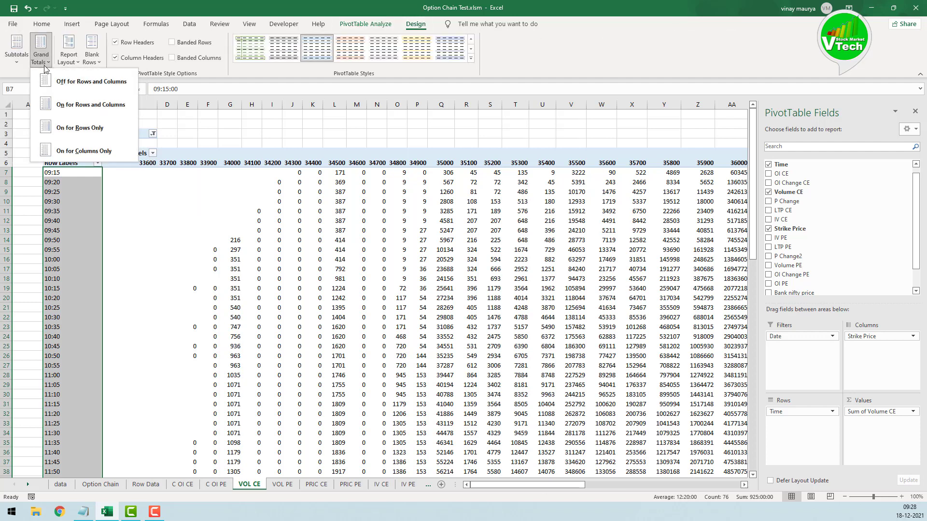
left_click(82, 81)
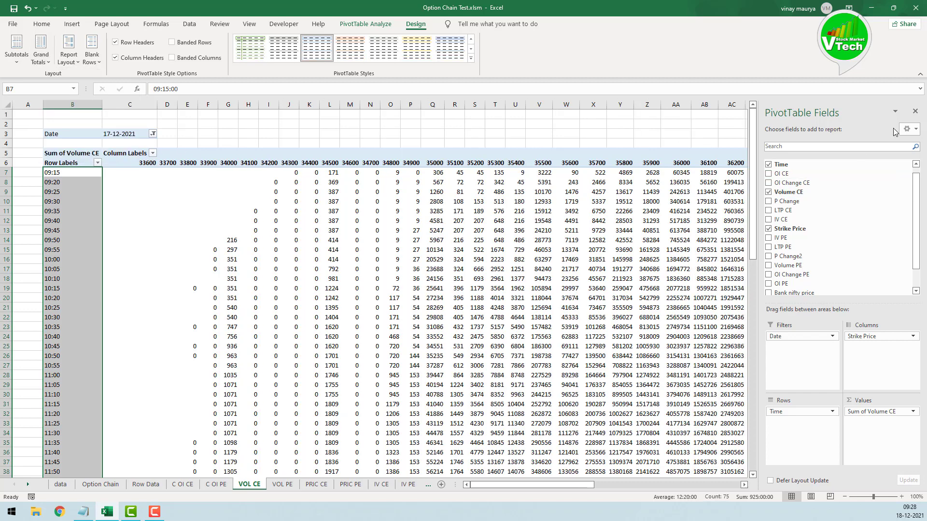
left_click(915, 111)
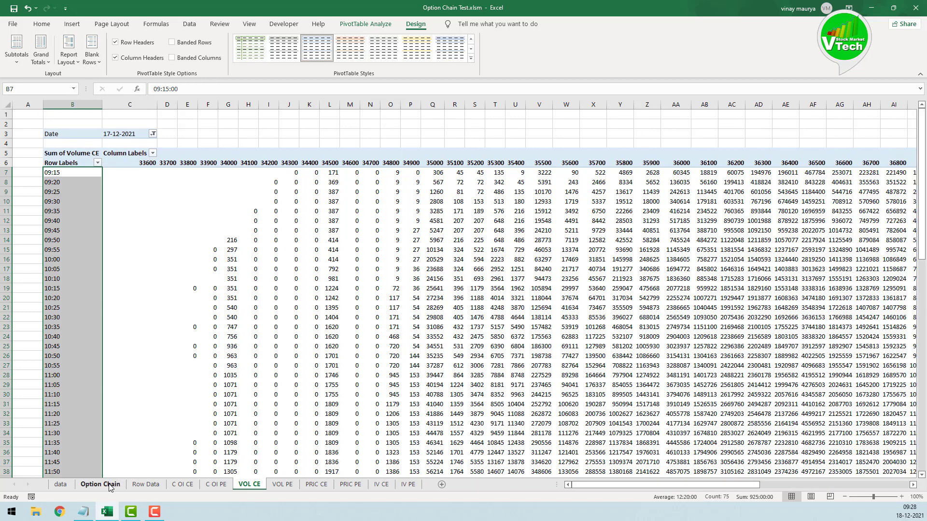
Insert a PivotTable from Row Data columns B to R at cell B5 of the existing VOL PE sheet
left_click(145, 484)
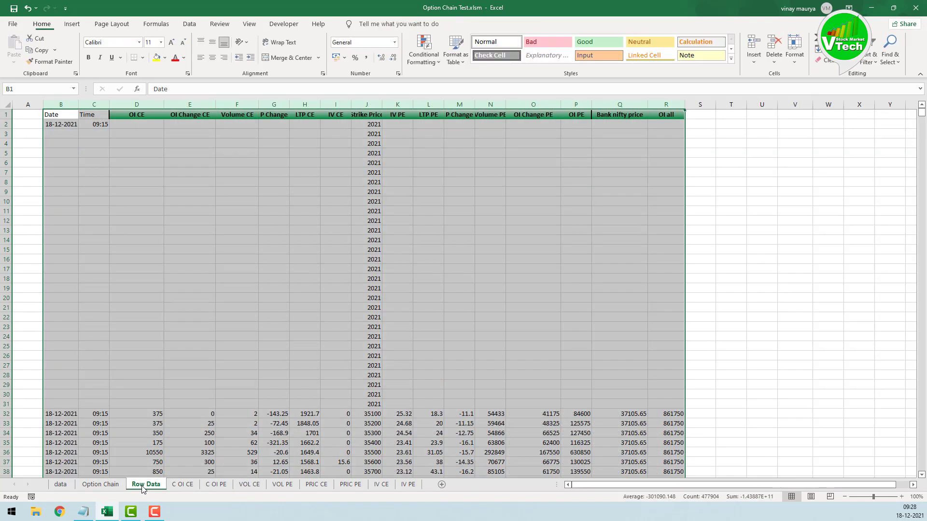
left_click(72, 24)
left_click(17, 48)
left_click(350, 412)
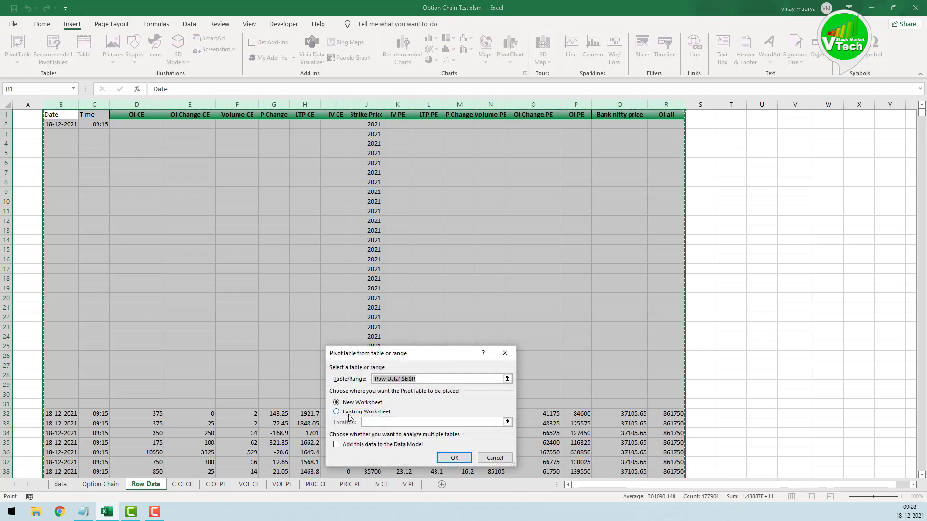
left_click(360, 421)
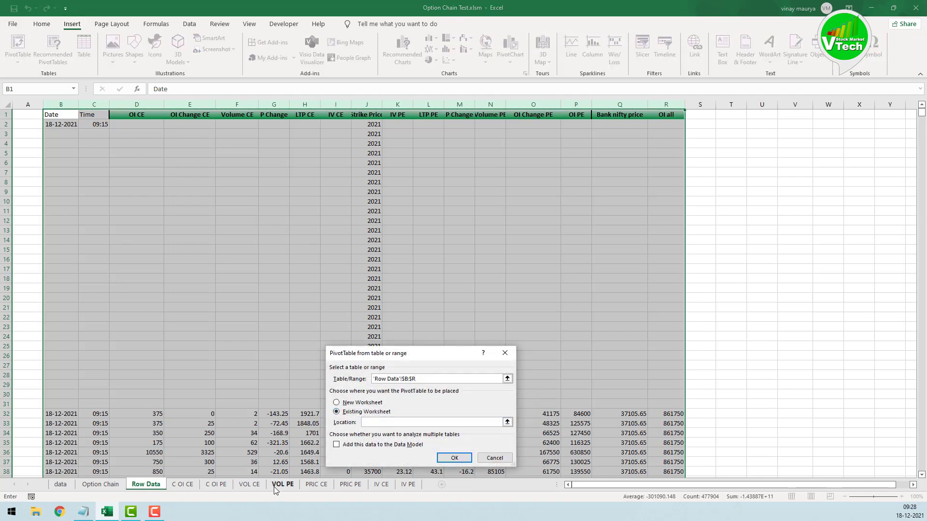
left_click(282, 484)
left_click(43, 154)
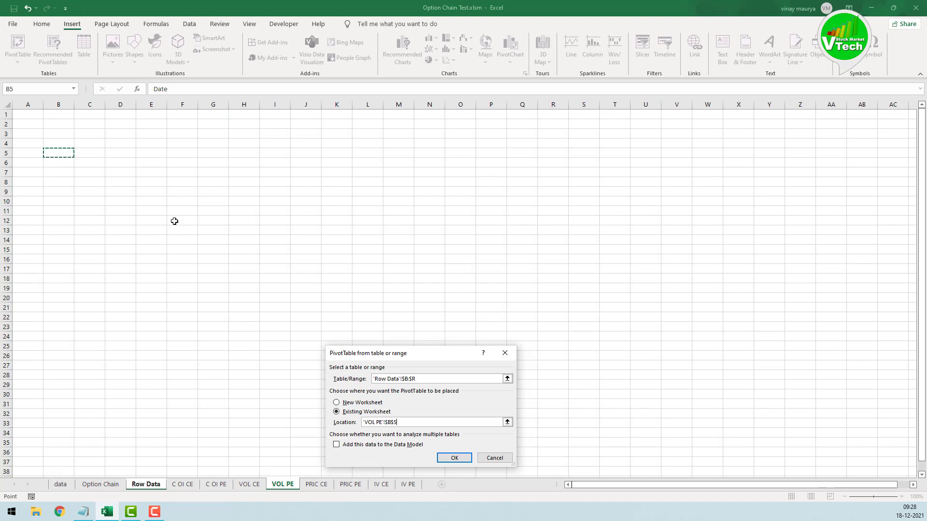
key("Return")
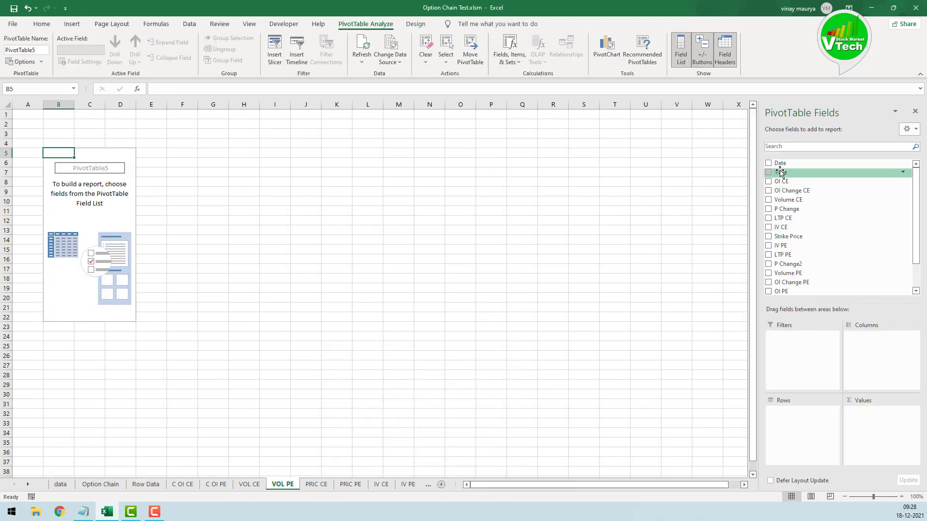
Lay out the VOL PE PivotTable with Date as filter, Time as rows, Strike Price as columns and Volume PE as values
left_click_drag(780, 163, 786, 344)
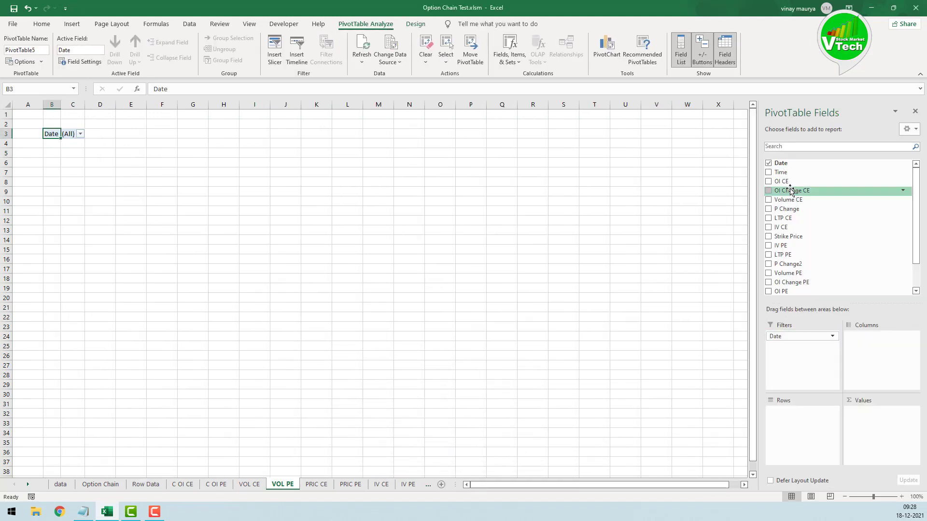
left_click_drag(780, 172, 809, 427)
left_click_drag(806, 237, 875, 349)
left_click_drag(791, 265, 875, 433)
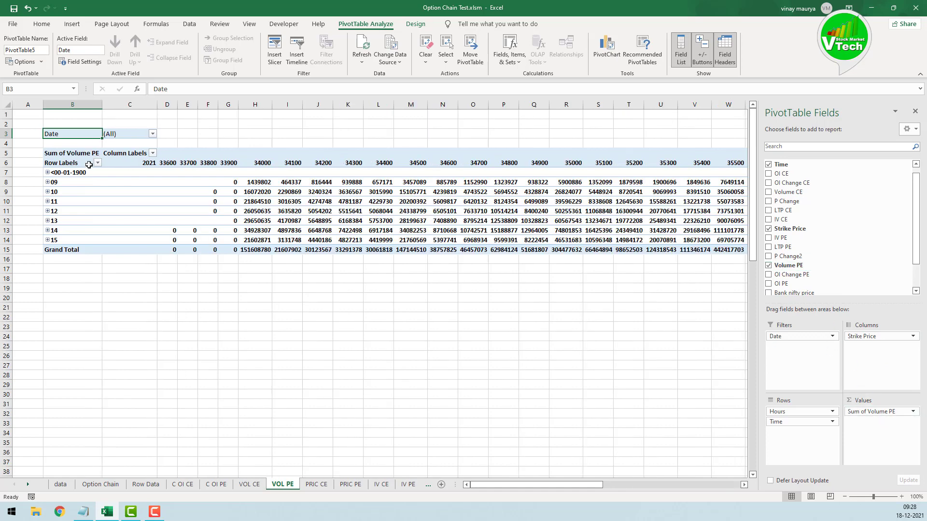
Filter the VOL PE PivotTable to the date 17-12-2021
left_click(153, 134)
left_click(83, 166)
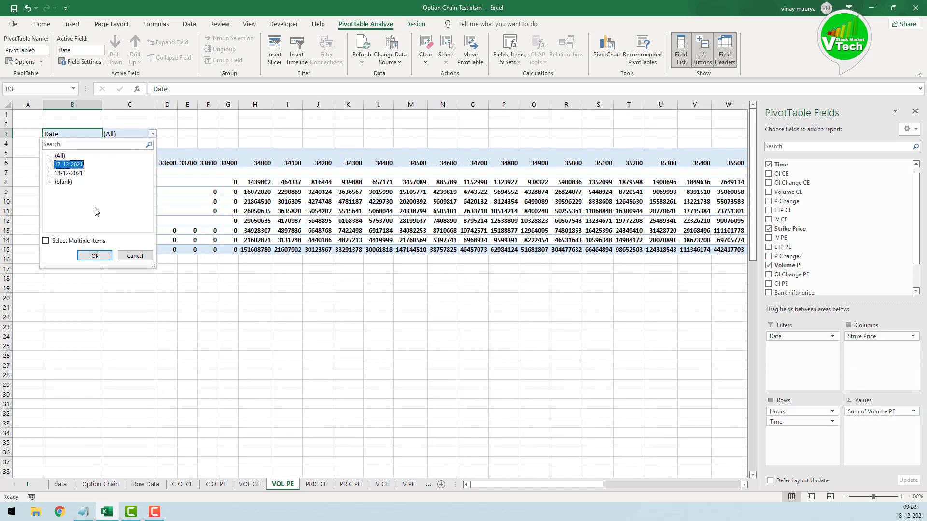
left_click(104, 254)
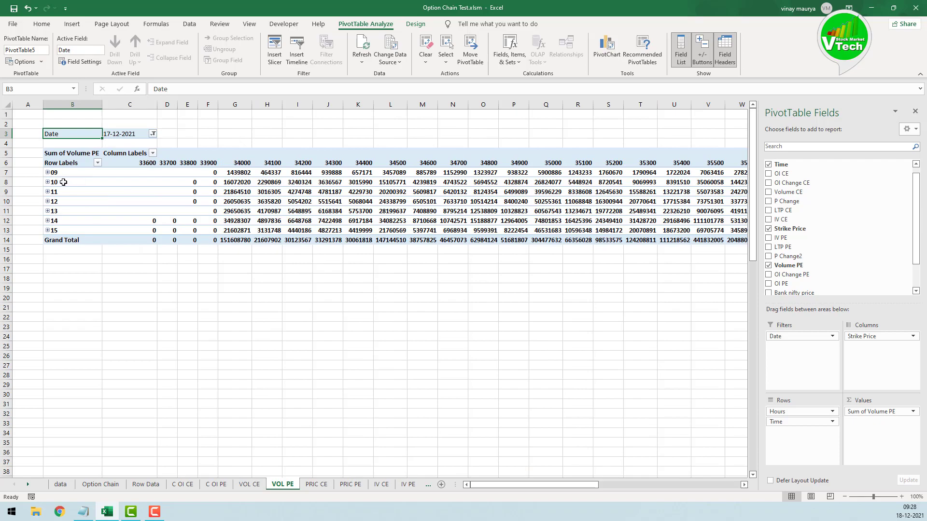
Ungroup the row times in the VOL PE PivotTable and format them with the 13:30 time format
right_click(63, 182)
key("Escape")
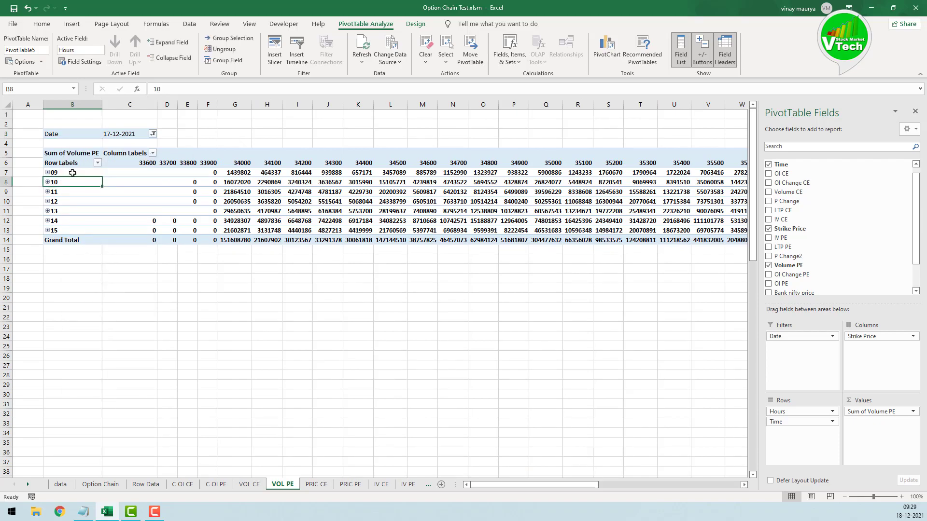
left_click(64, 173)
key("ctrl+shift+Down")
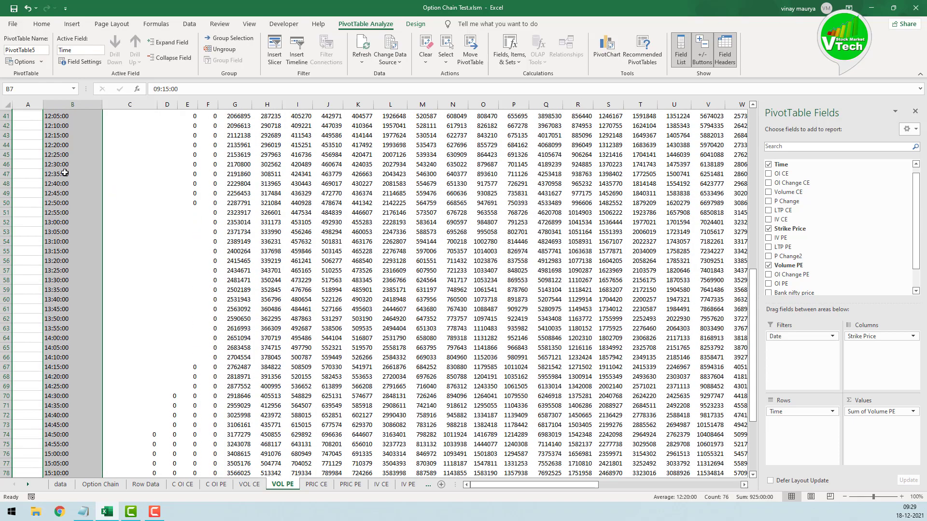
right_click(68, 128)
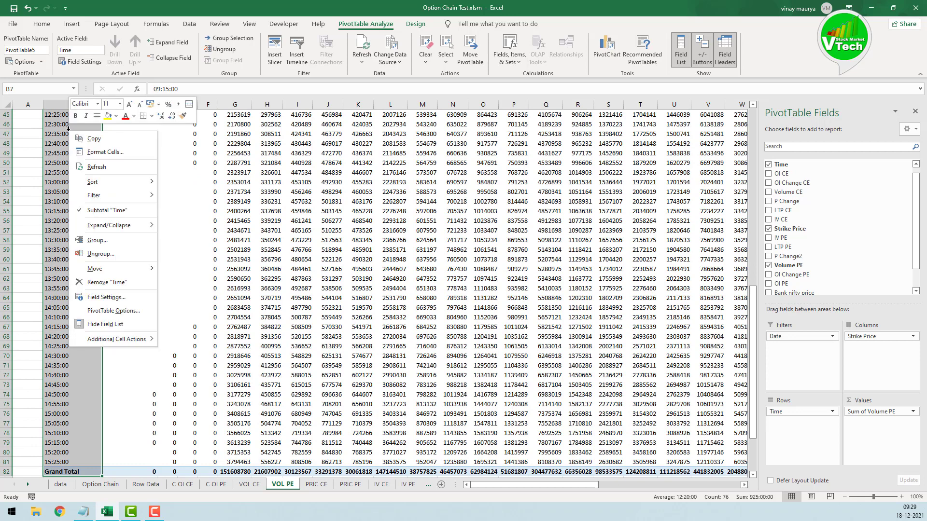
left_click(105, 152)
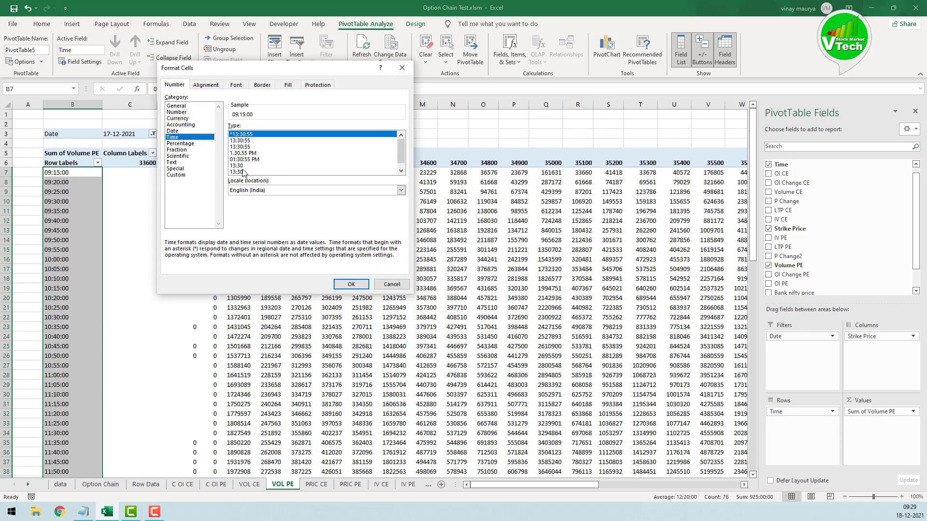
left_click(241, 166)
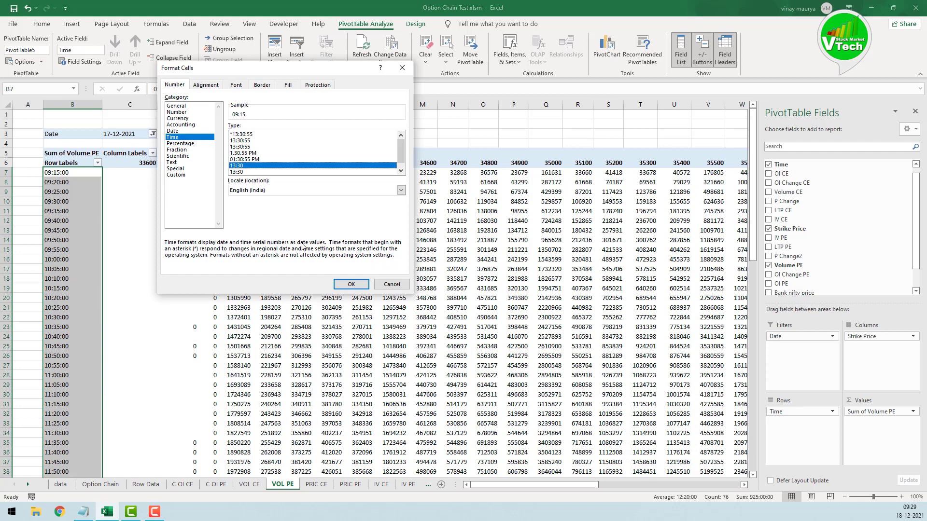
left_click(351, 284)
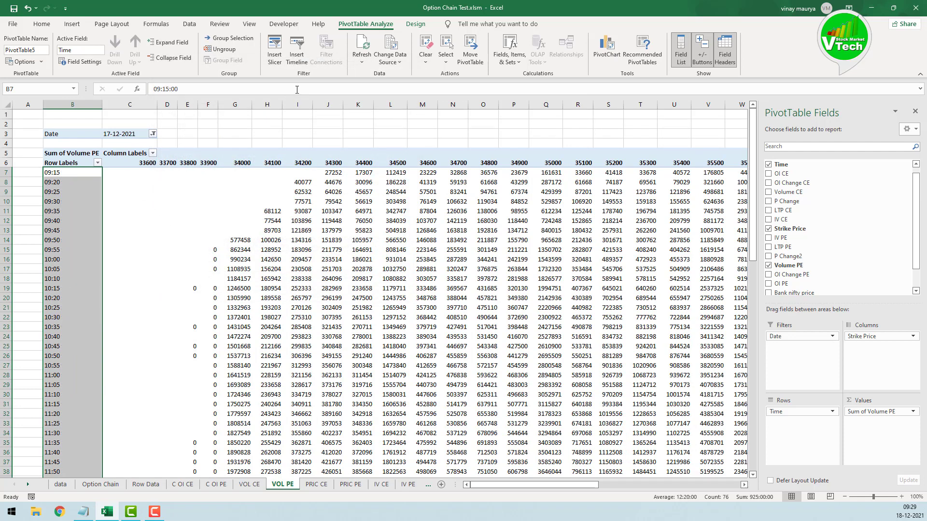
Turn off grand totals for rows and columns in the VOL PE PivotTable and deselect it
left_click(415, 23)
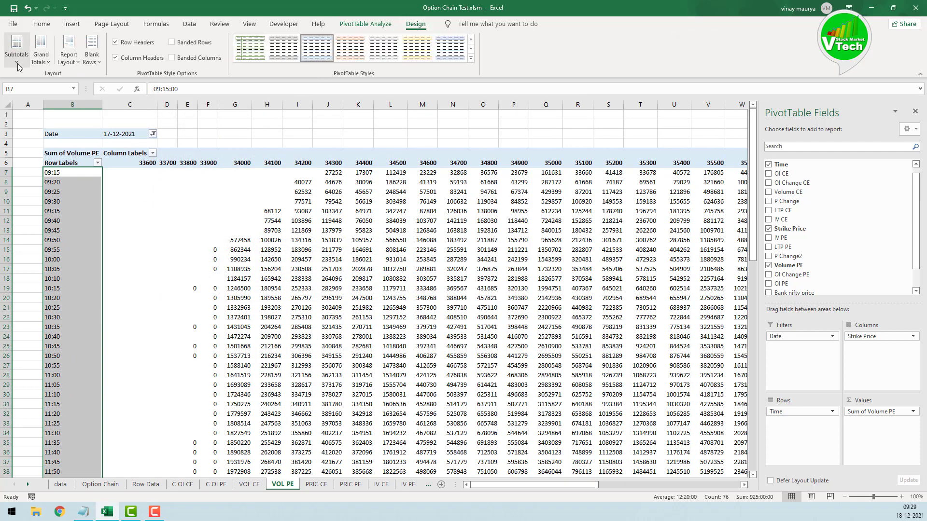
left_click(17, 50)
left_click(62, 81)
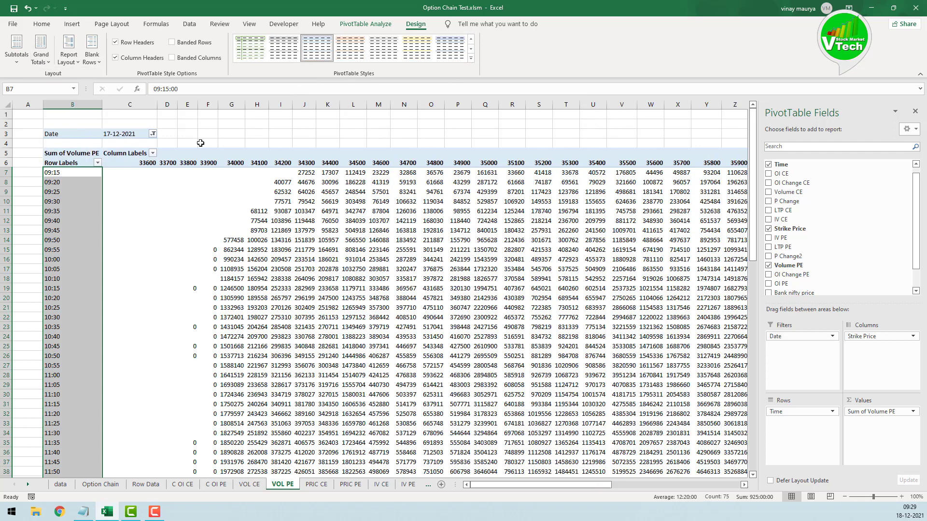
left_click(202, 142)
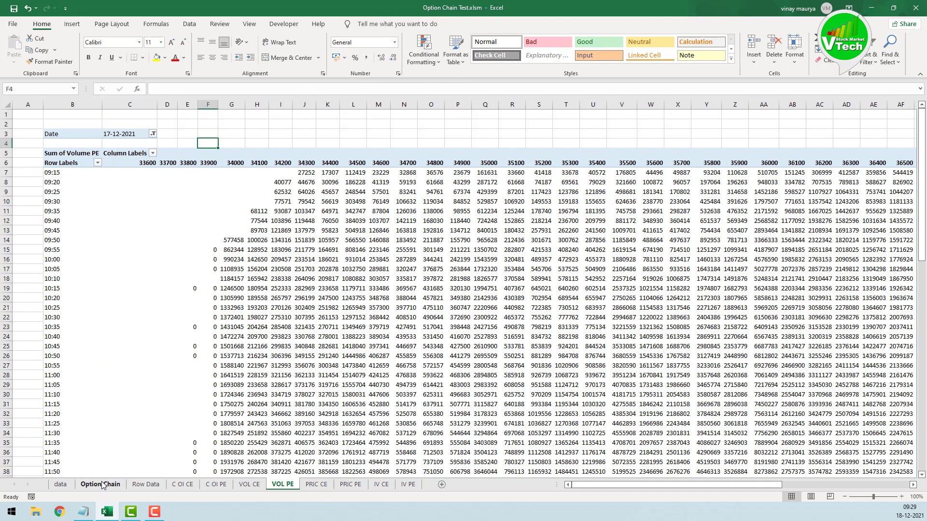
Insert a PivotTable from Row Data columns B to R at cell B5 of the existing PRIC CE sheet
left_click(145, 485)
left_click(72, 24)
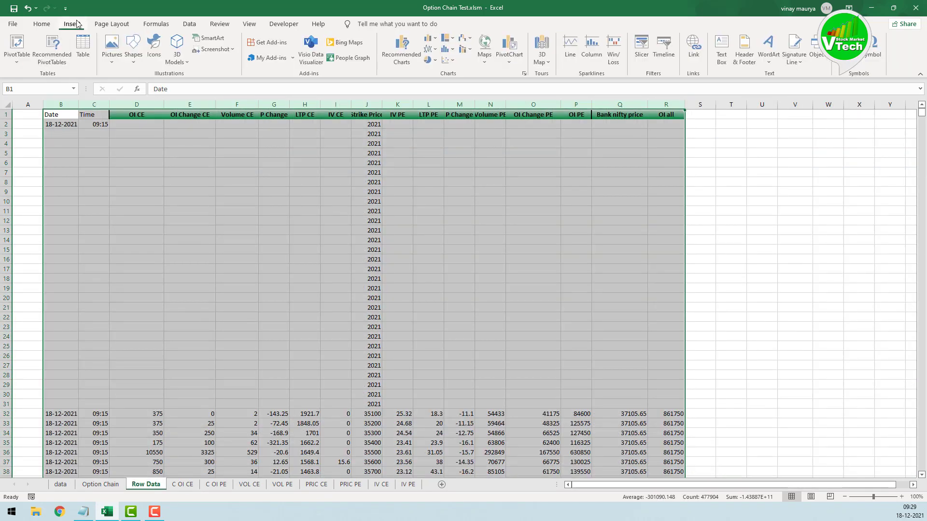
left_click(18, 46)
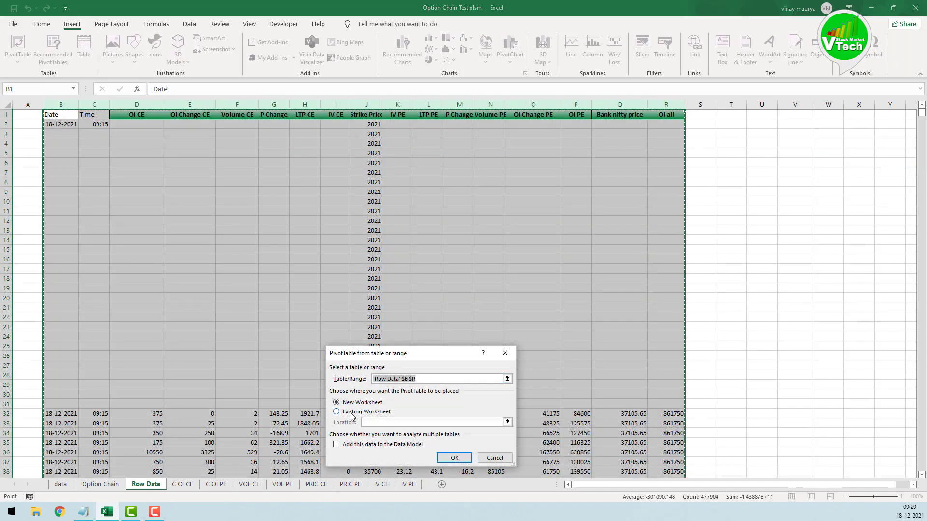
left_click(376, 422)
left_click(316, 484)
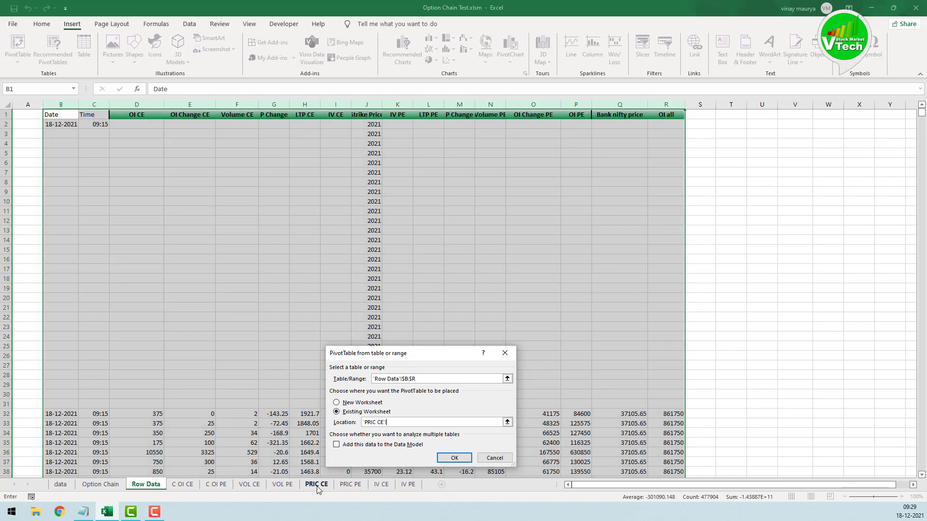
left_click(61, 158)
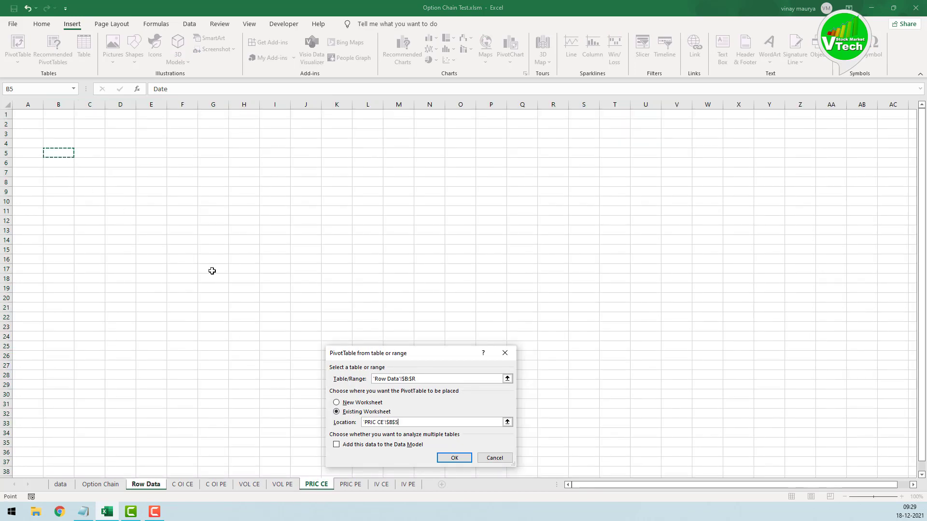
left_click(440, 459)
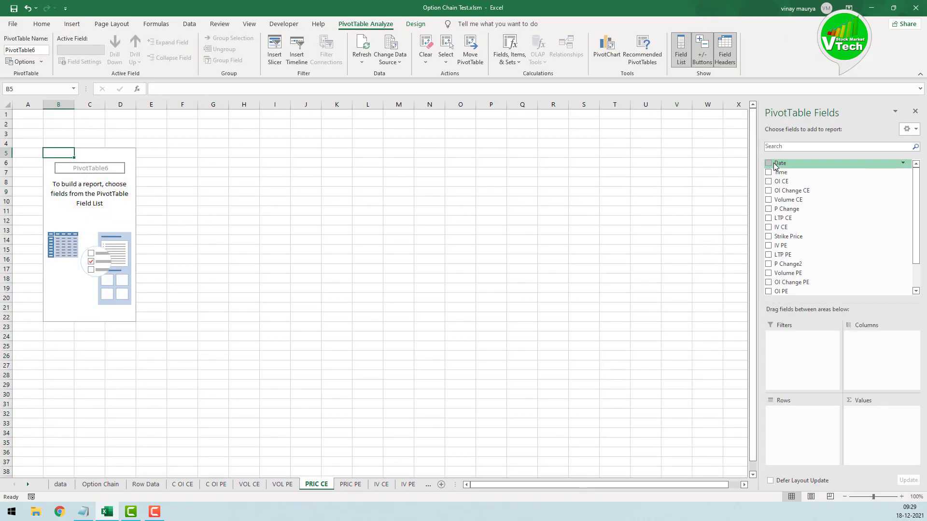
Lay out the PRIC CE PivotTable with Date as filter, Time as rows, Strike Price as columns and LTP CE as values
left_click_drag(780, 163, 791, 338)
left_click_drag(780, 172, 801, 439)
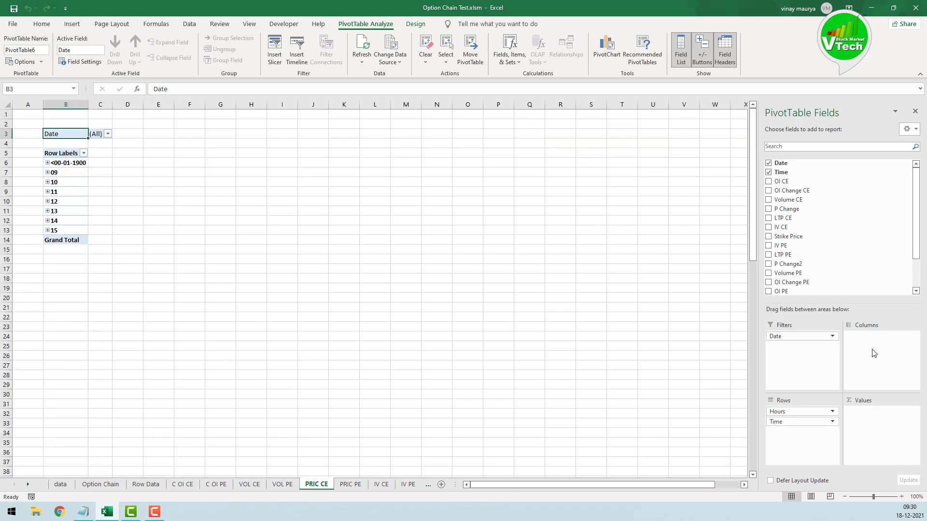
left_click_drag(789, 237, 873, 354)
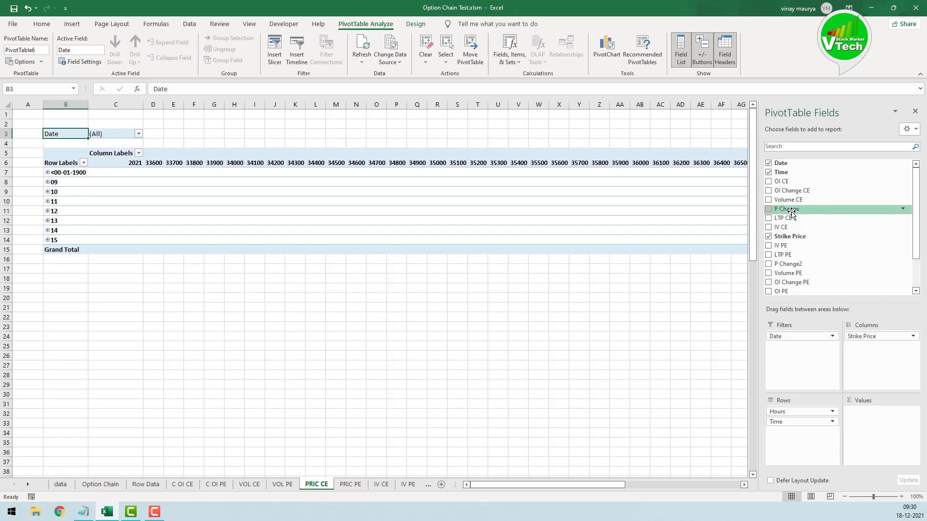
left_click_drag(787, 218, 867, 401)
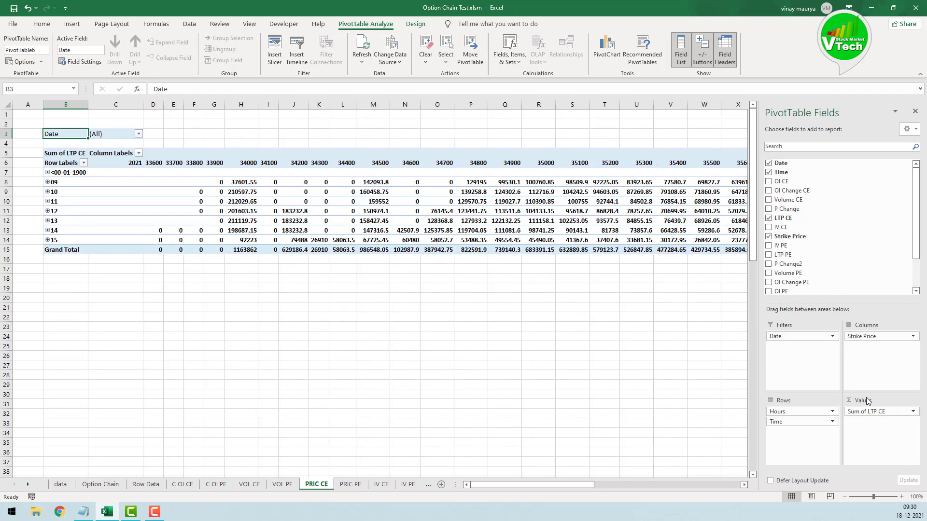
Filter the PRIC CE PivotTable to the date 17-12-2021
left_click(138, 134)
left_click(55, 164)
left_click(83, 255)
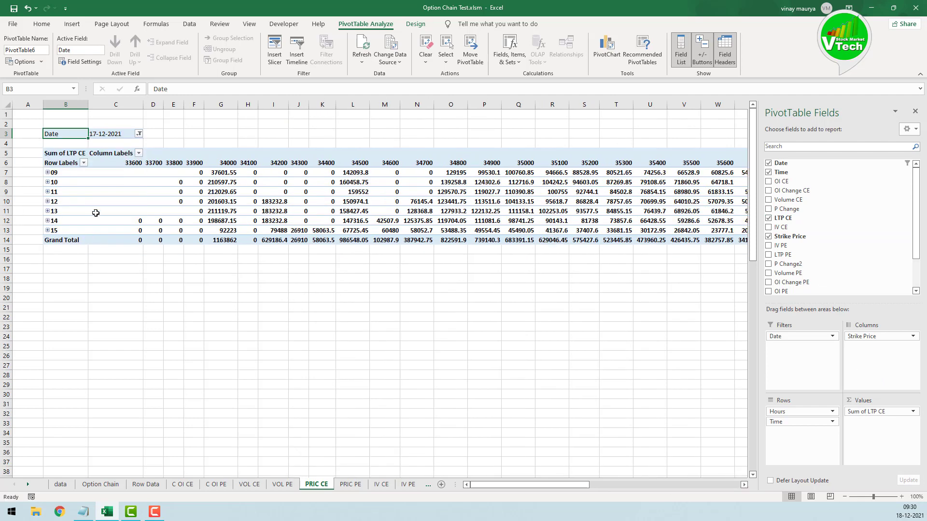
Ungroup the row times in the PRIC CE PivotTable and format them with the 13:30 time format
right_click(51, 186)
left_click(81, 305)
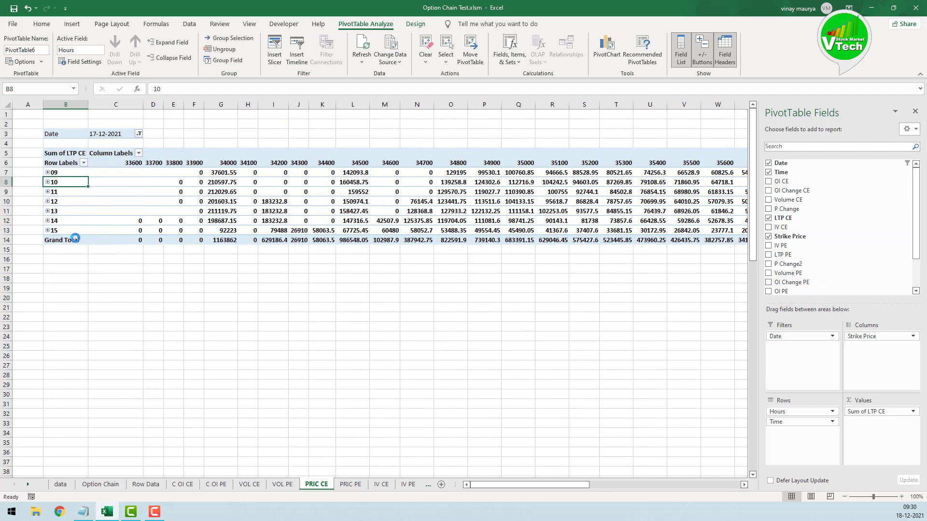
left_click(60, 172)
key("ctrl+shift+Down")
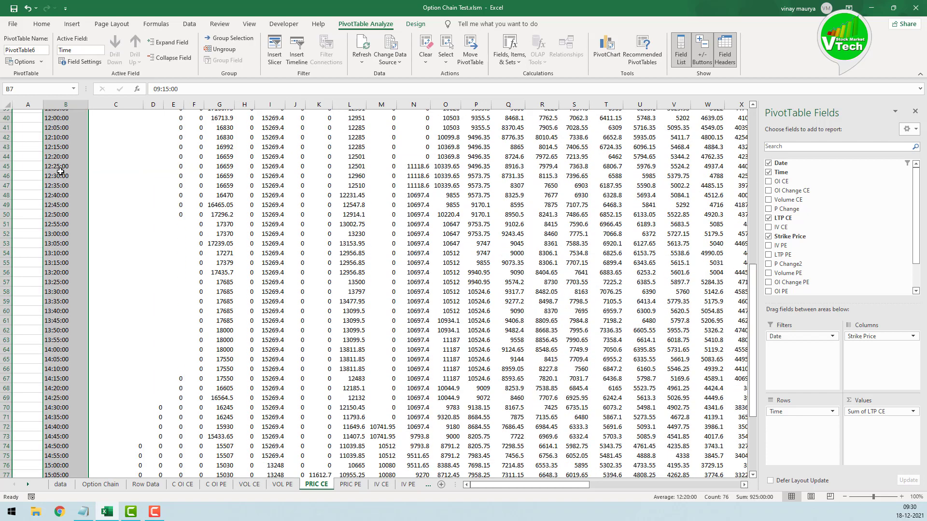
right_click(60, 172)
left_click(82, 193)
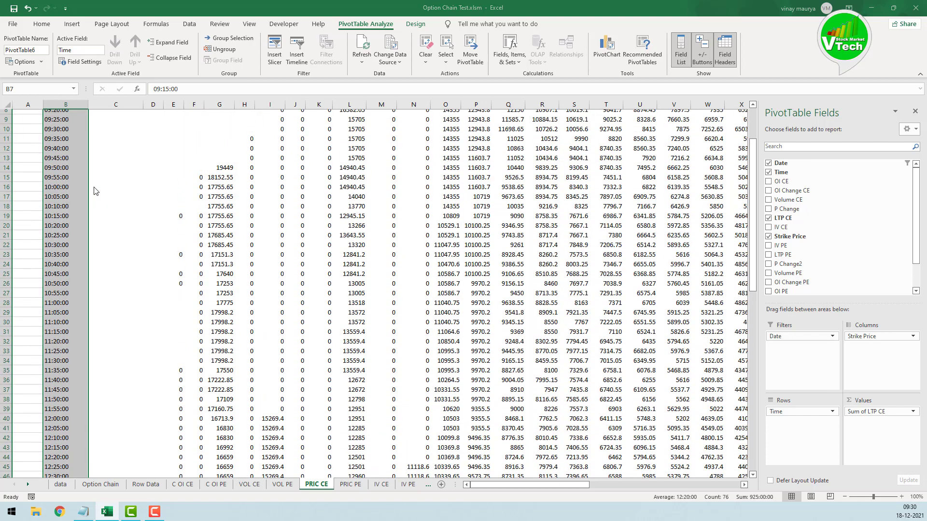
left_click_drag(53, 72, 201, 93)
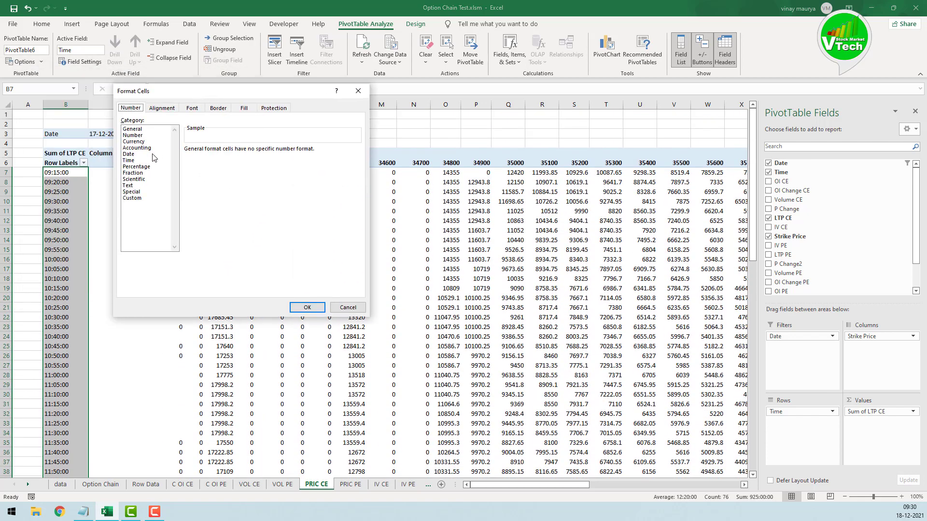
left_click(128, 160)
left_click(197, 189)
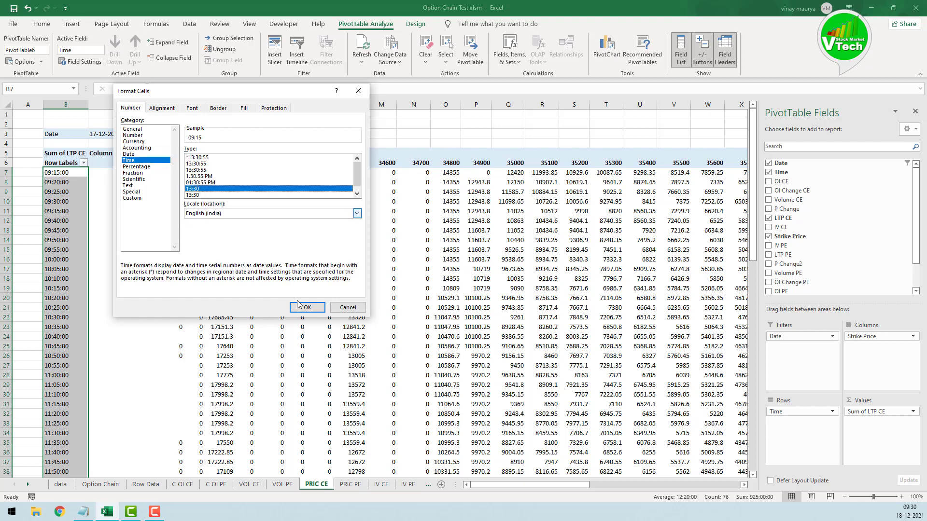
left_click(307, 308)
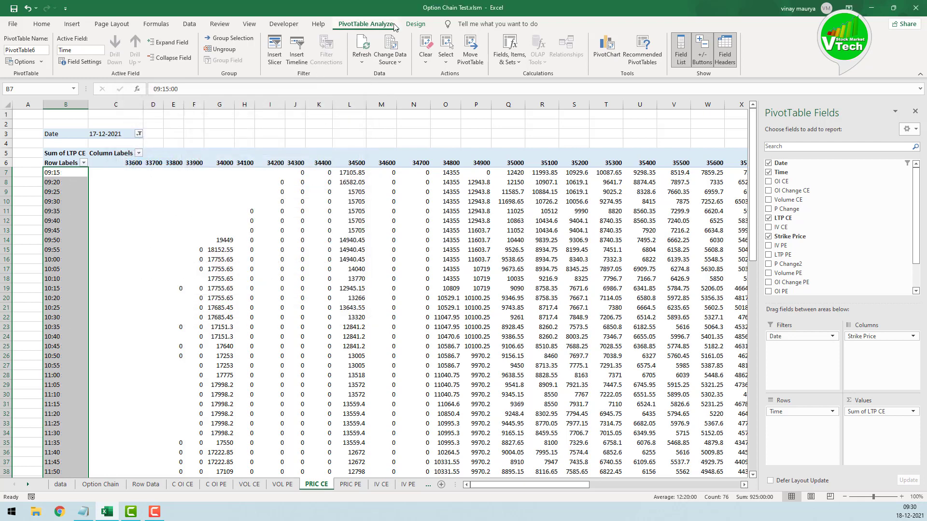
Turn off grand totals for rows and columns in the PRIC CE PivotTable and close its field list
left_click(415, 24)
left_click(16, 51)
left_click(37, 68)
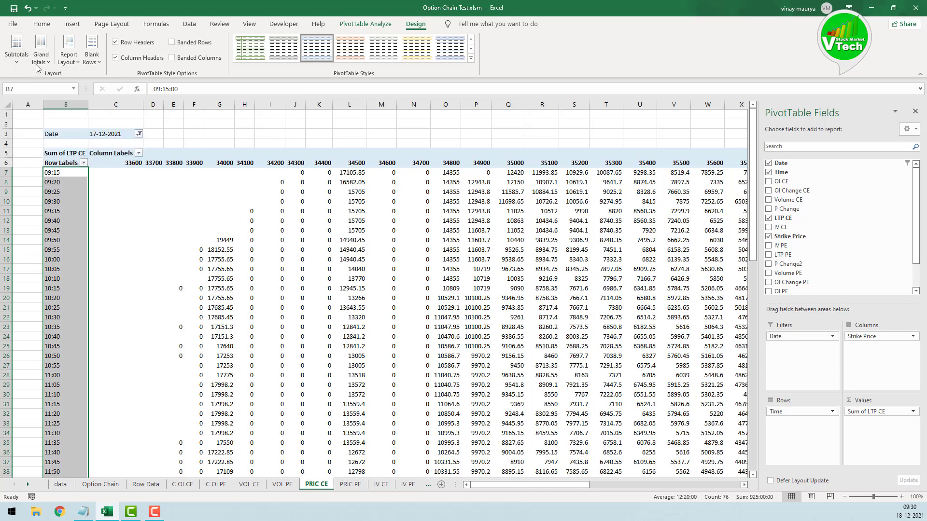
left_click(38, 68)
left_click(73, 81)
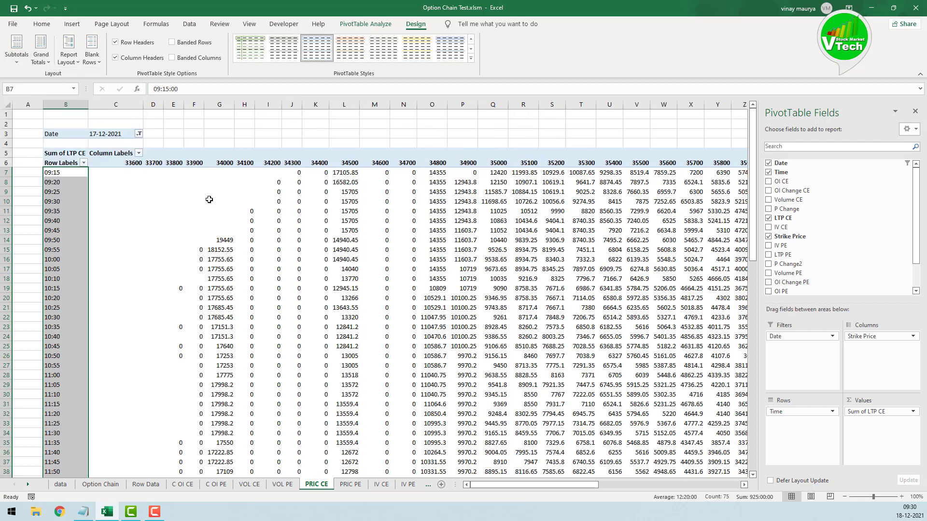
left_click(916, 109)
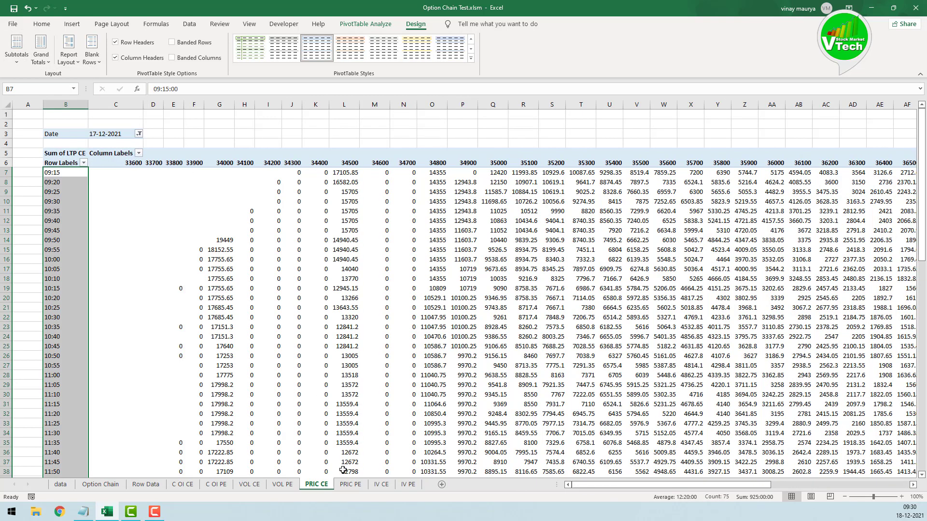
Insert a PivotTable from Row Data columns B:R at cell B5 of the existing PRIC PE sheet
left_click(146, 484)
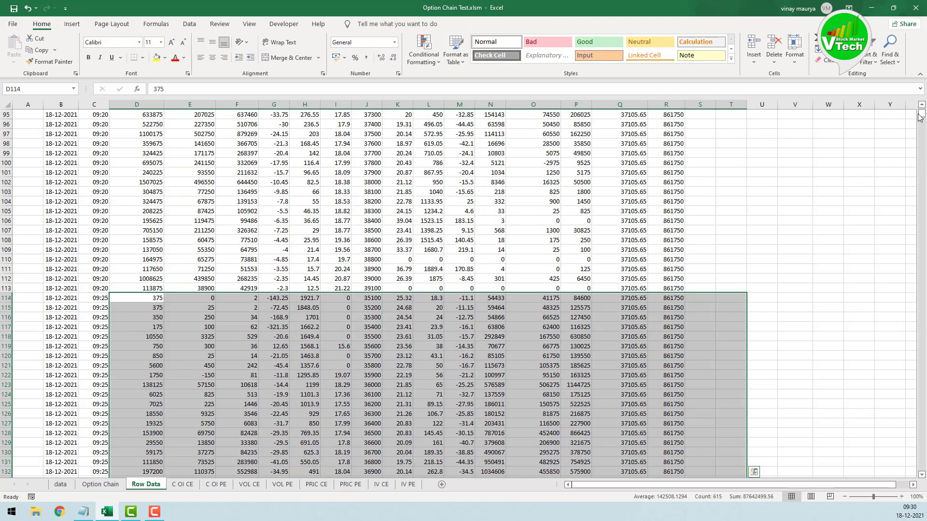
left_click_drag(922, 114, 922, 110)
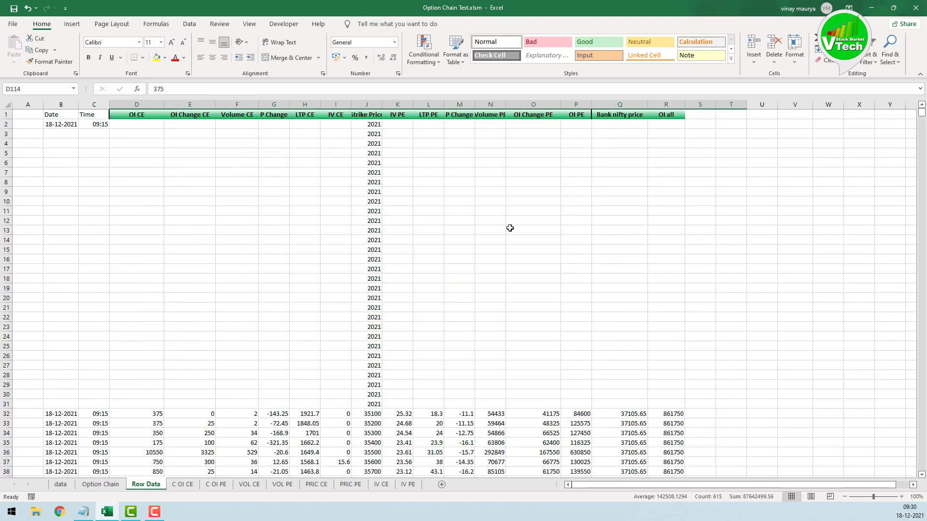
left_click_drag(71, 104, 665, 104)
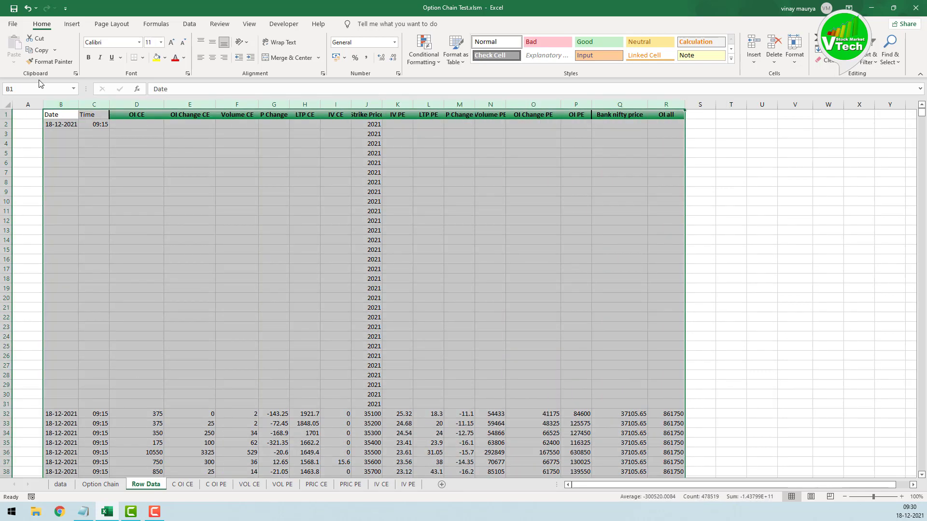
left_click(71, 24)
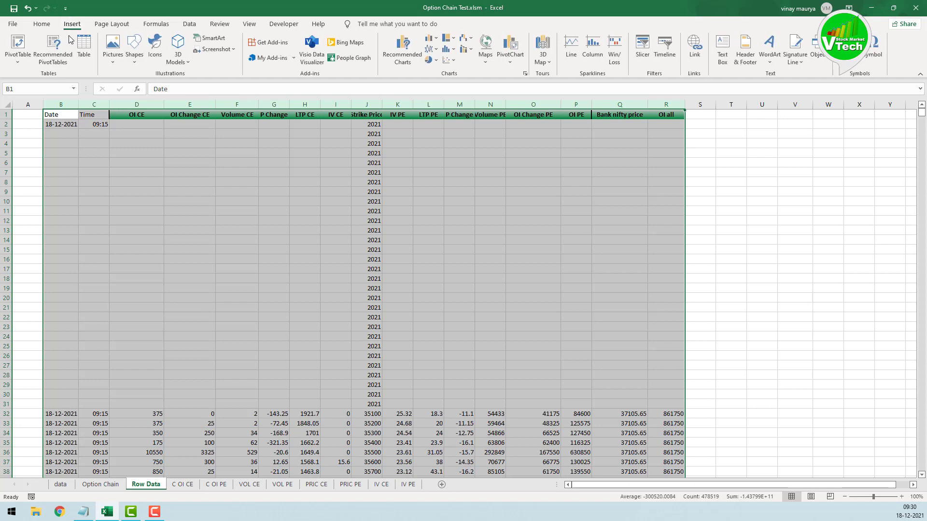
left_click(18, 46)
left_click(336, 411)
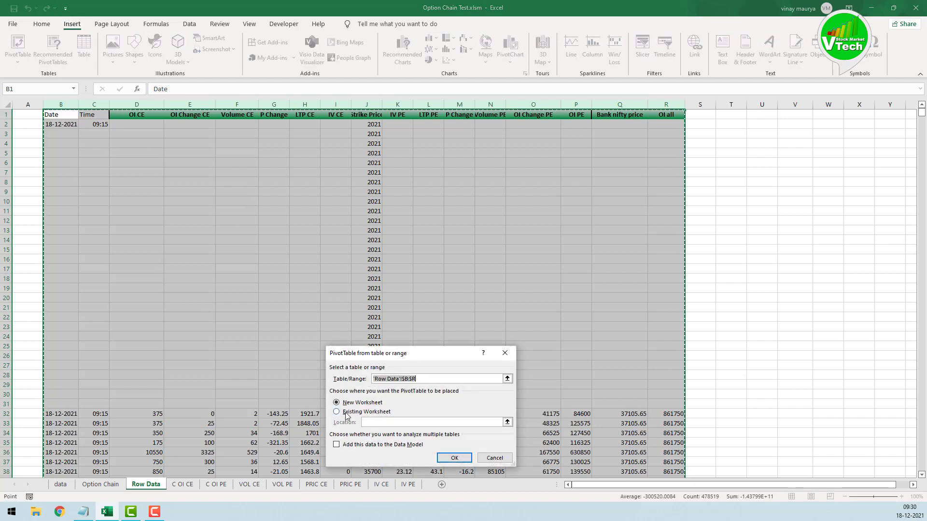
left_click(378, 422)
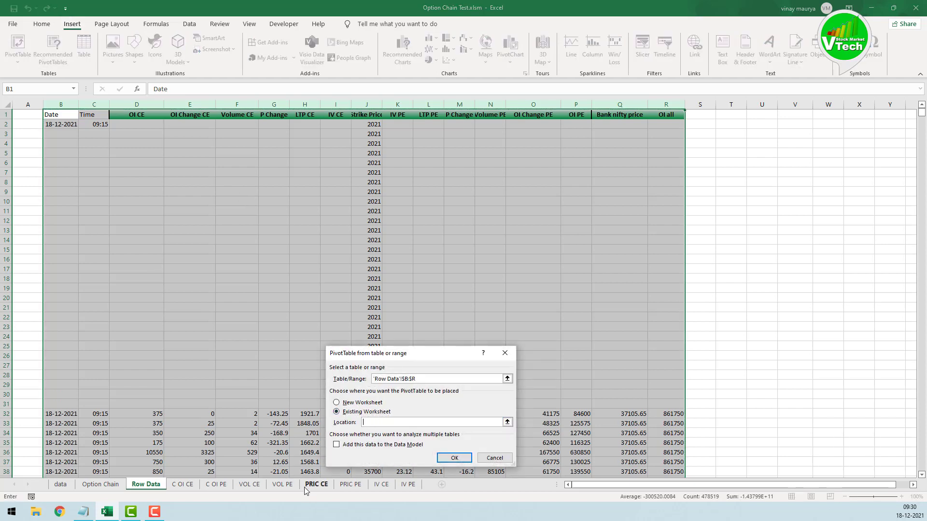
left_click(281, 490)
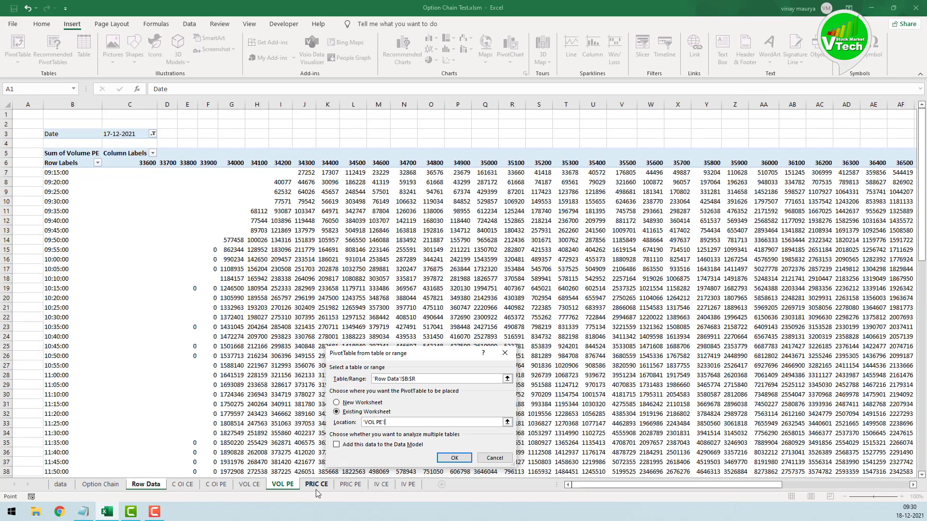
left_click(350, 485)
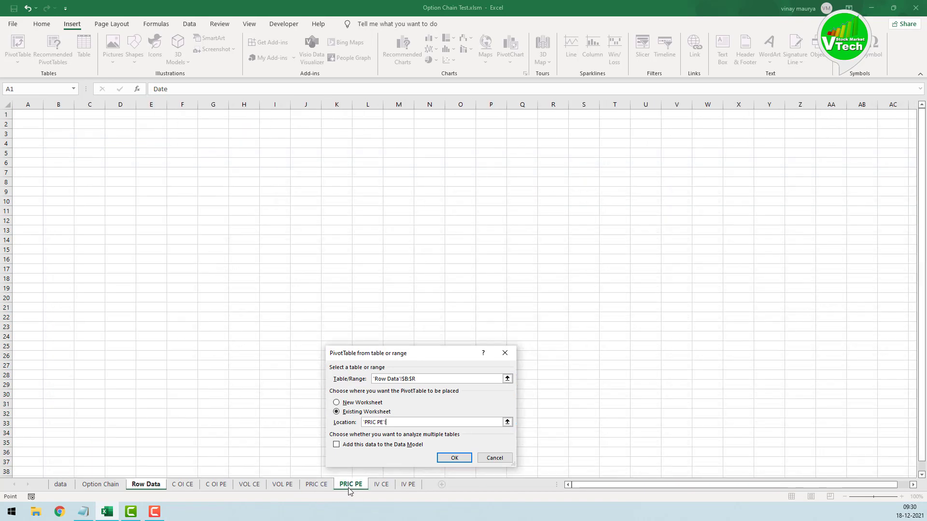
left_click(52, 157)
left_click(462, 458)
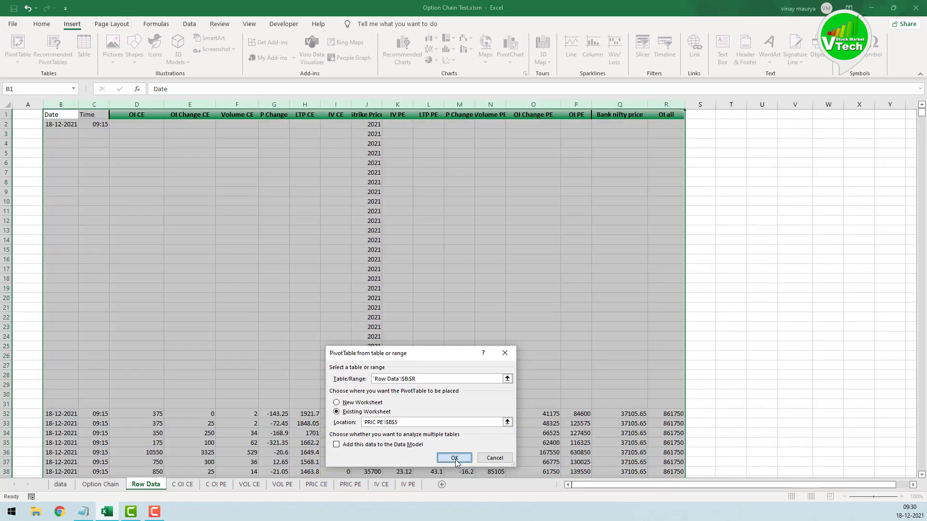
Lay out the PRIC PE PivotTable with Date filtered to 17-12-2021, Time as rows, Strike Price as columns and Volume PE as values
left_click_drag(782, 164, 787, 338)
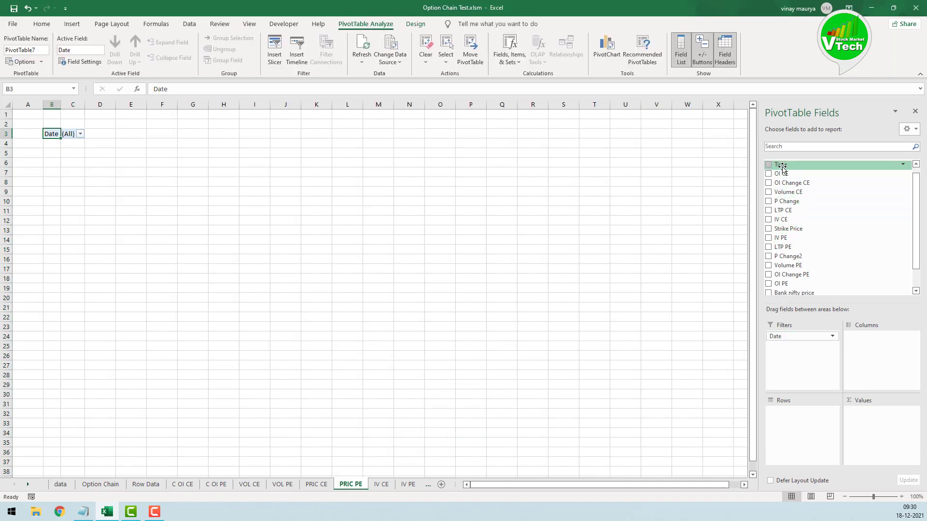
scroll(818, 241, "up", 1)
left_click_drag(781, 175, 801, 436)
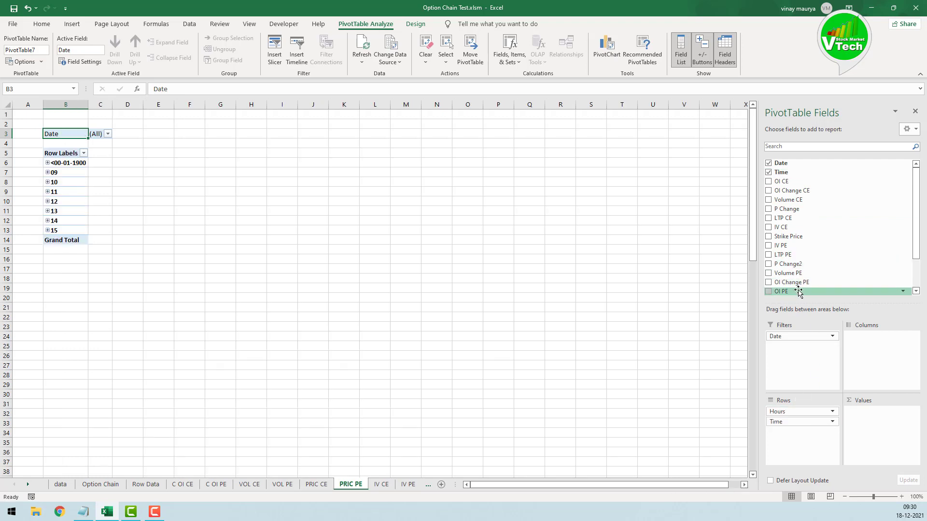
left_click(107, 134)
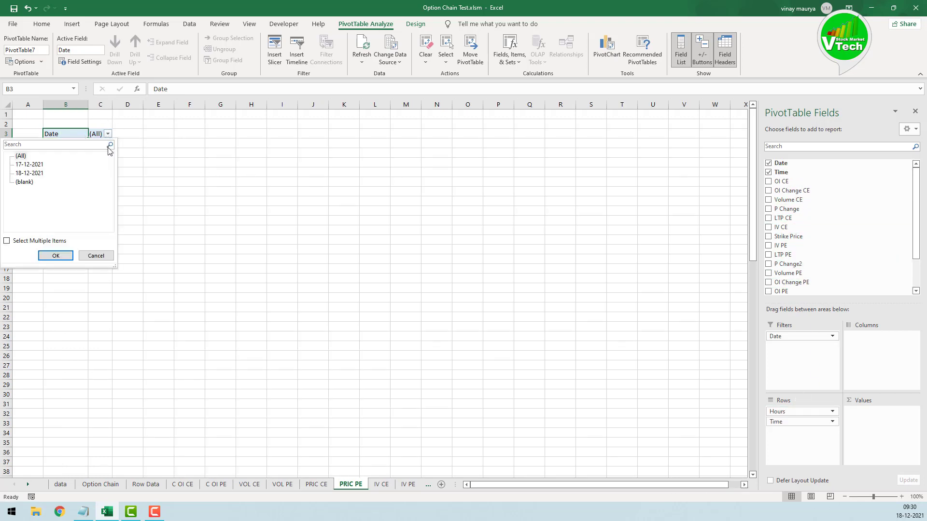
left_click(34, 164)
left_click(56, 256)
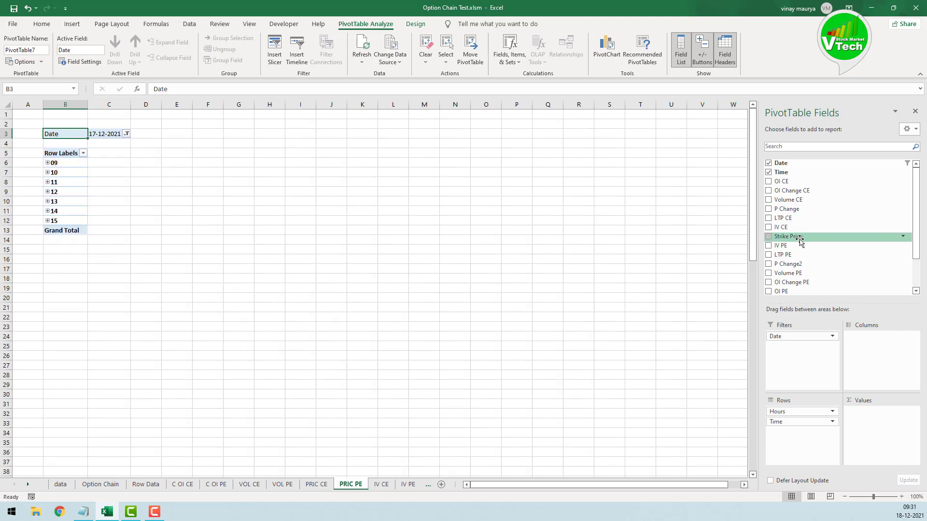
left_click_drag(802, 237, 871, 343)
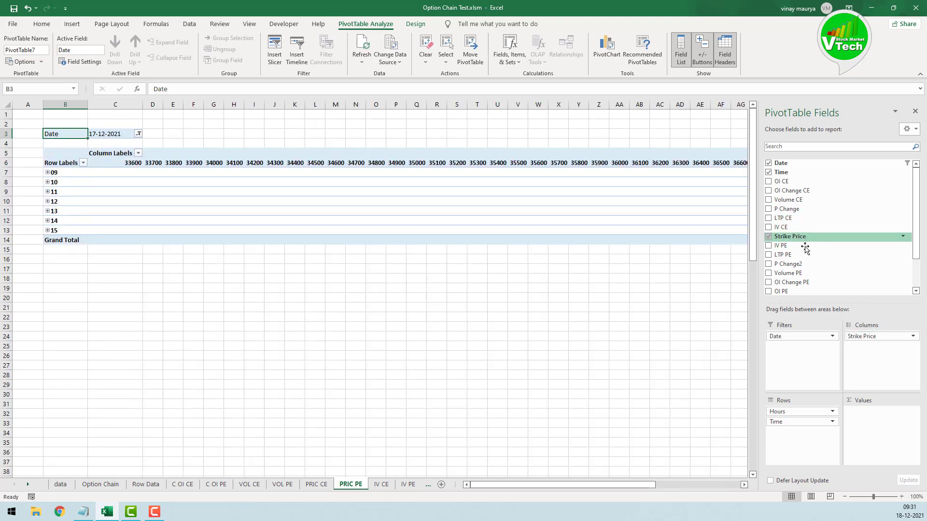
left_click_drag(806, 278, 869, 422)
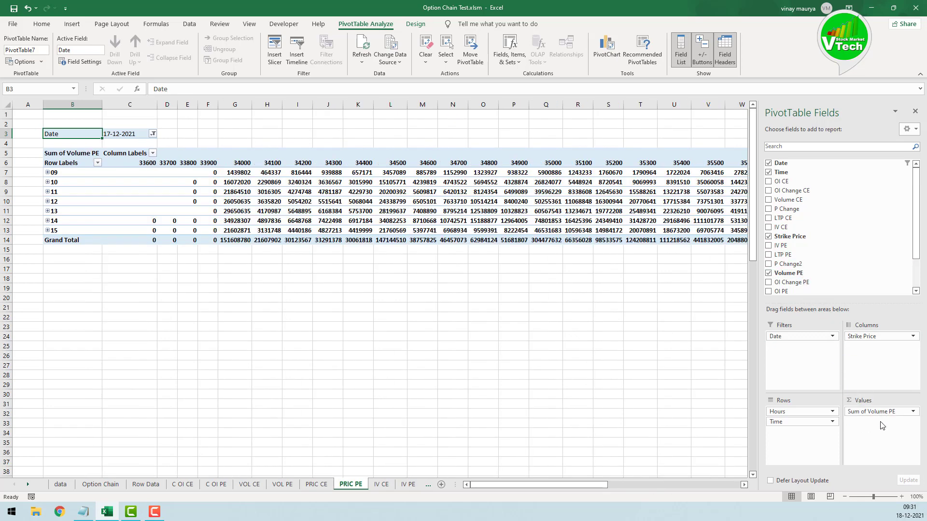
right_click(64, 182)
left_click(54, 172)
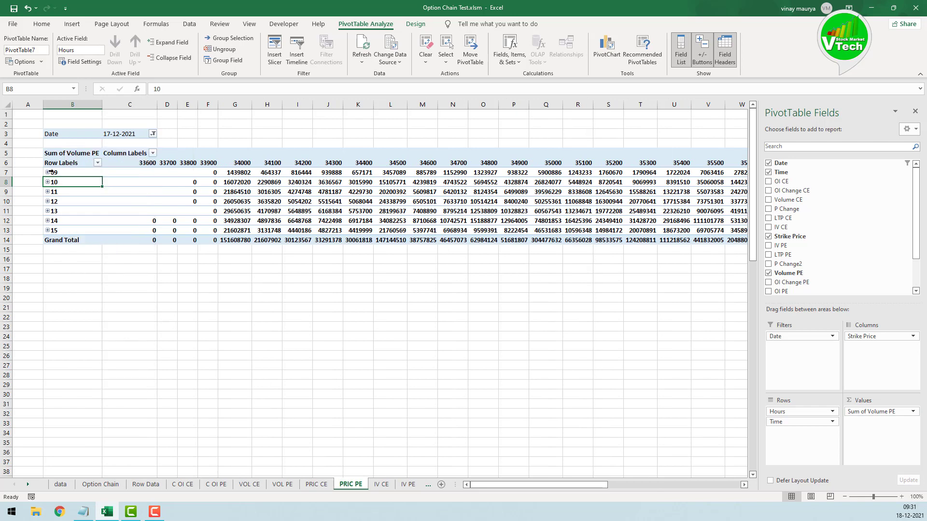
left_click_drag(50, 171, 57, 229)
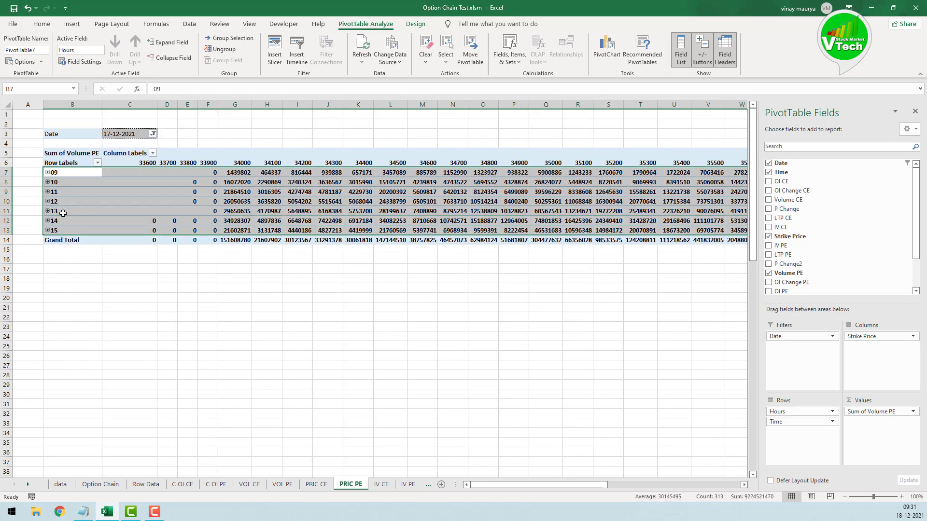
right_click(70, 181)
left_click(102, 200)
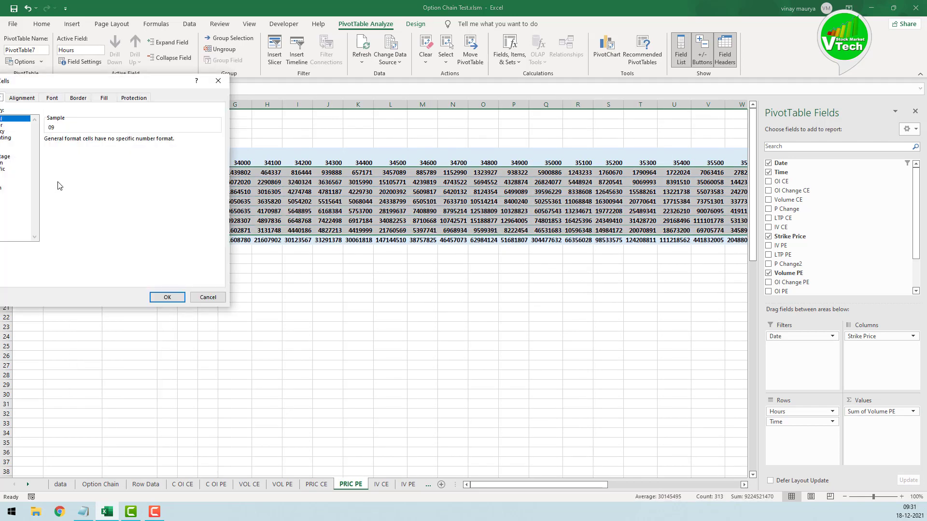
left_click(218, 81)
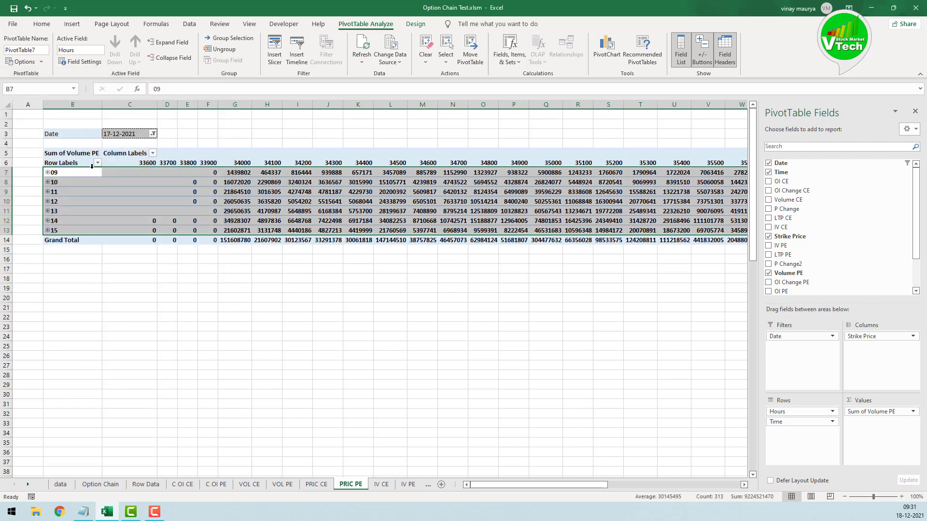
right_click(68, 183)
key("Escape")
Ungroup the hourly row labels in the PRIC PE PivotTable into individual times
left_click(66, 182)
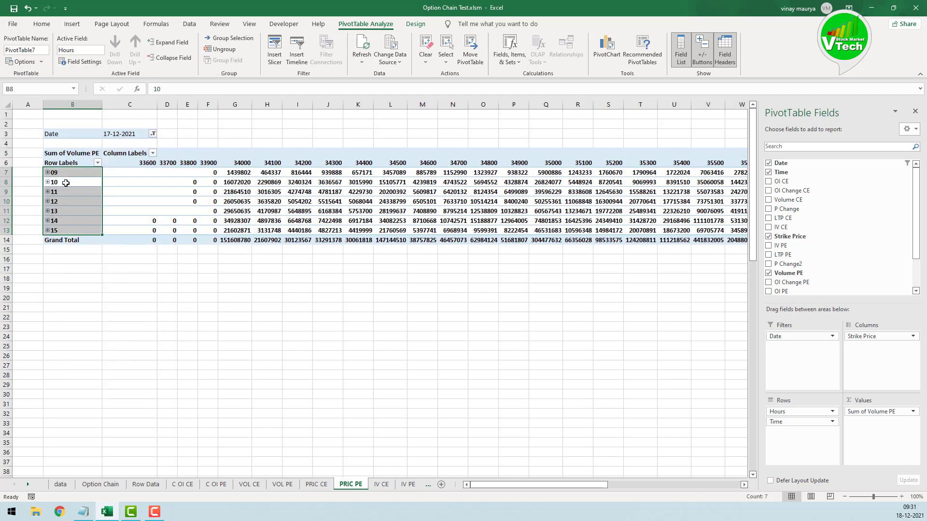
right_click(66, 183)
left_click(97, 306)
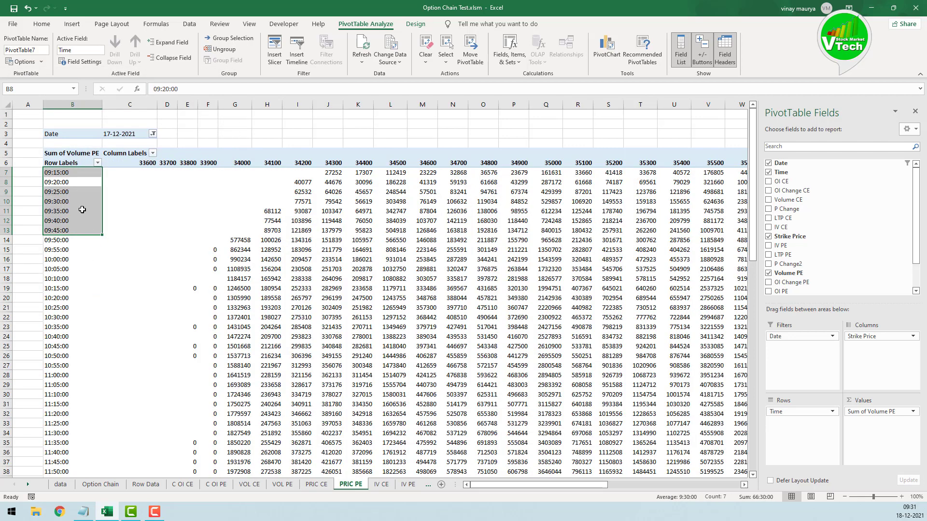
Format all row times in the PRIC PE PivotTable with the 13:30 time format
left_click(75, 176)
key("ctrl+shift+Down")
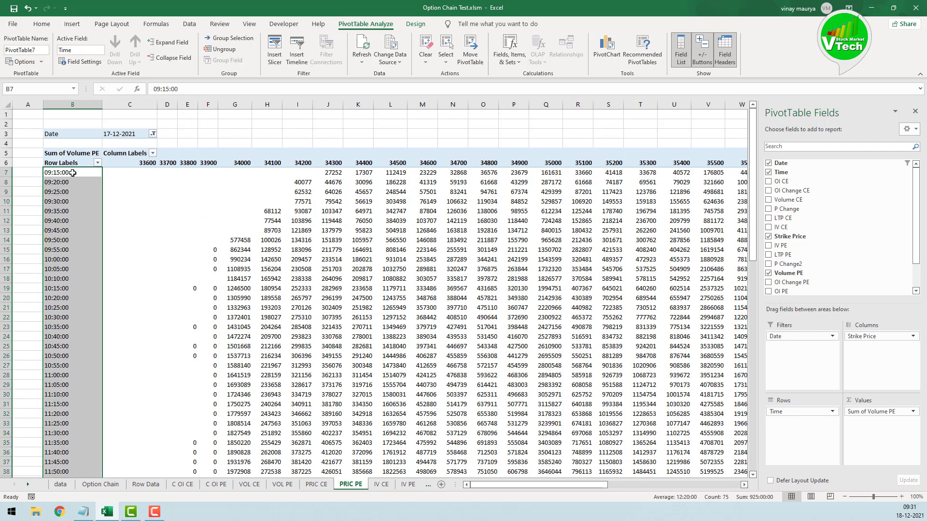
right_click(74, 184)
left_click(104, 203)
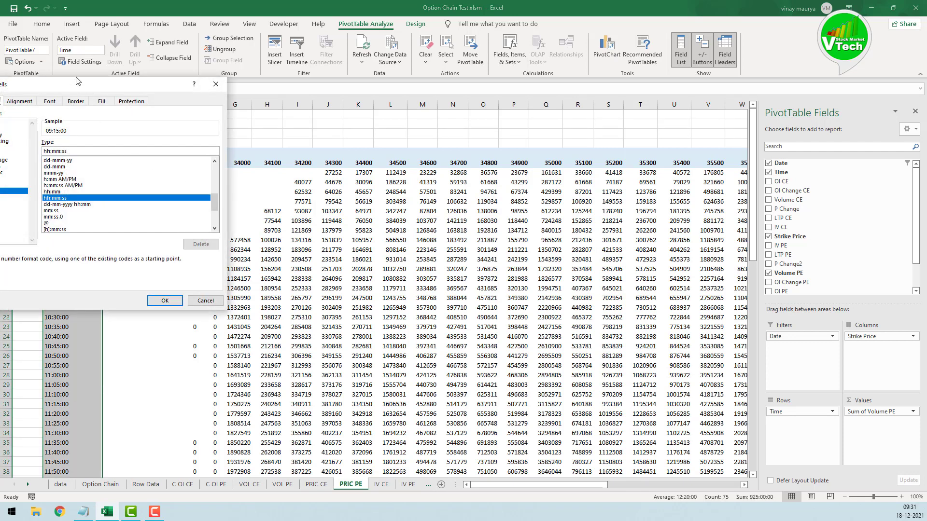
left_click_drag(77, 80, 243, 88)
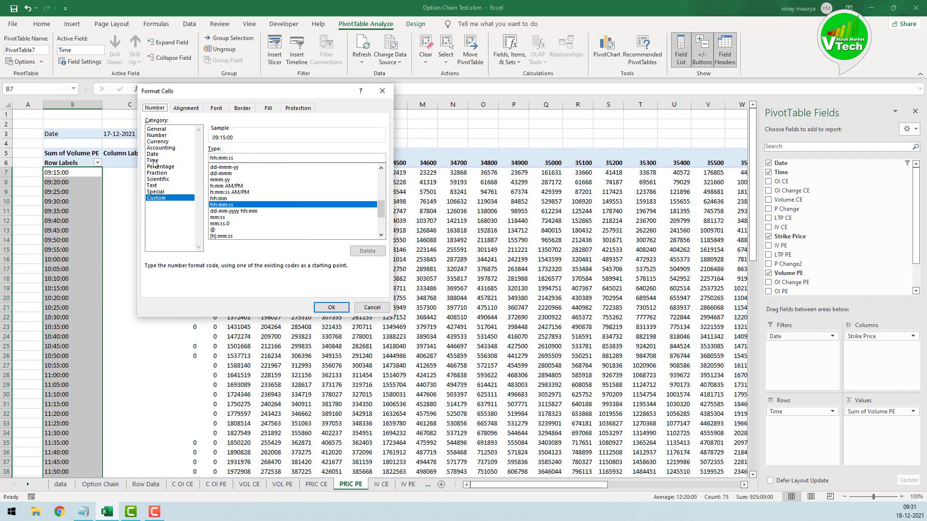
left_click(153, 161)
left_click(218, 189)
left_click(331, 308)
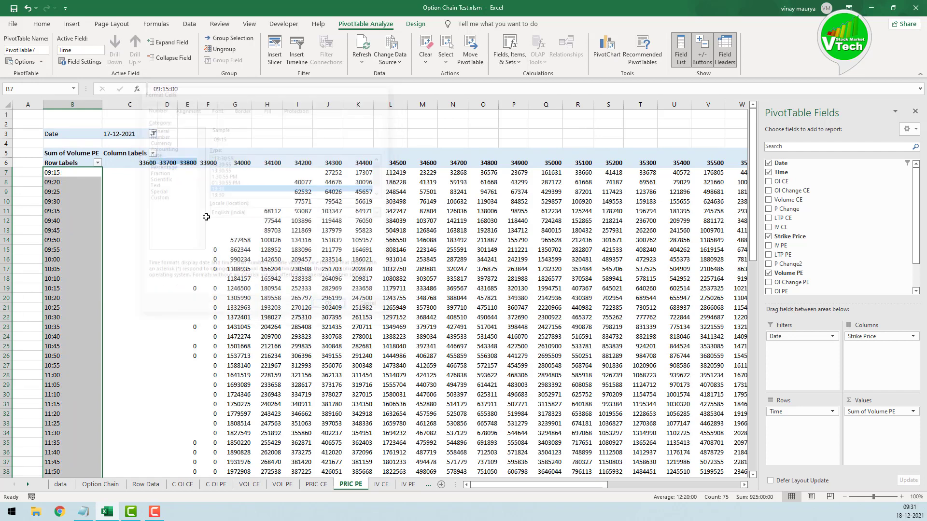
Turn off grand totals for rows and columns in the PRIC PE PivotTable and deselect the table
left_click(416, 24)
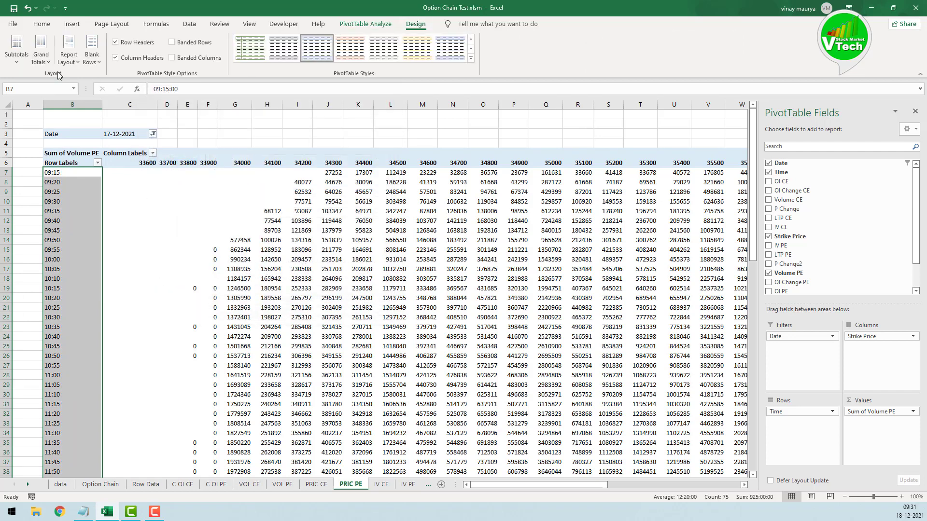
left_click(16, 48)
left_click(26, 81)
left_click(231, 143)
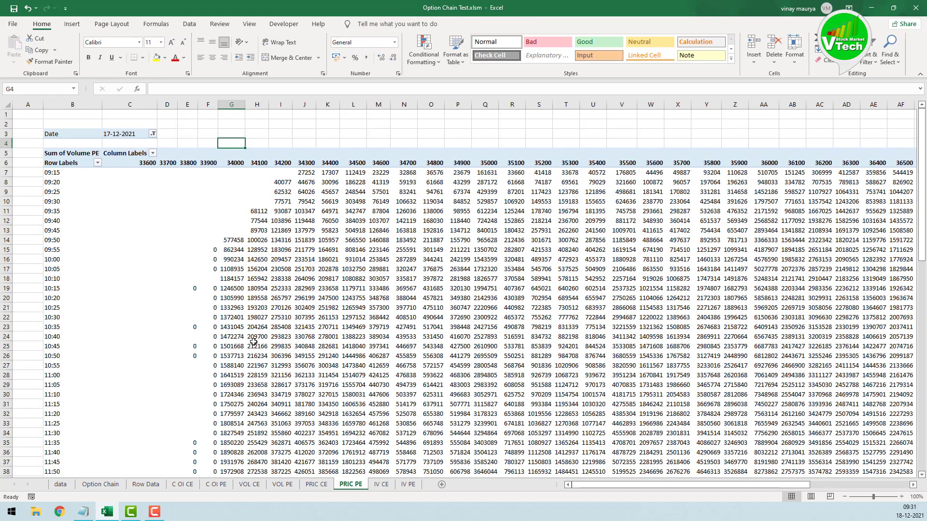
Insert a PivotTable from Row Data columns B:R at cell B5 of the existing IV CE sheet
left_click(381, 484)
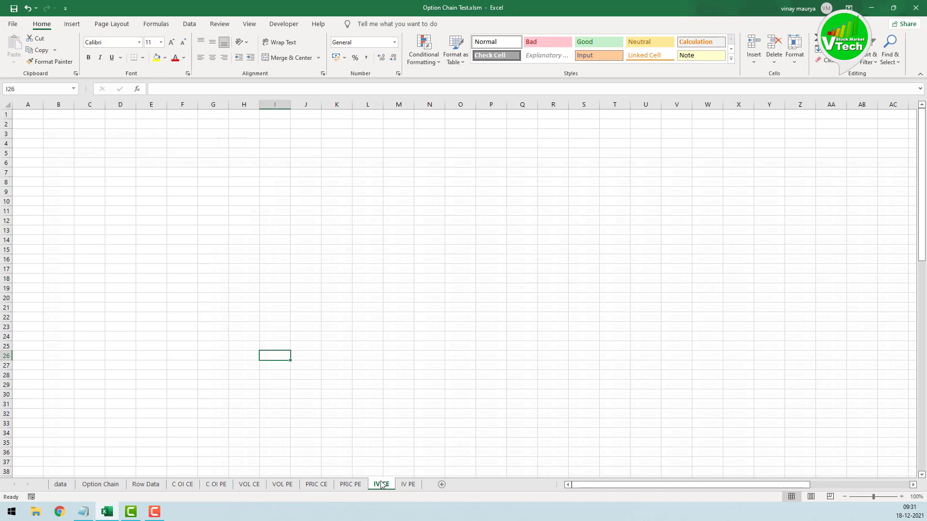
left_click(137, 485)
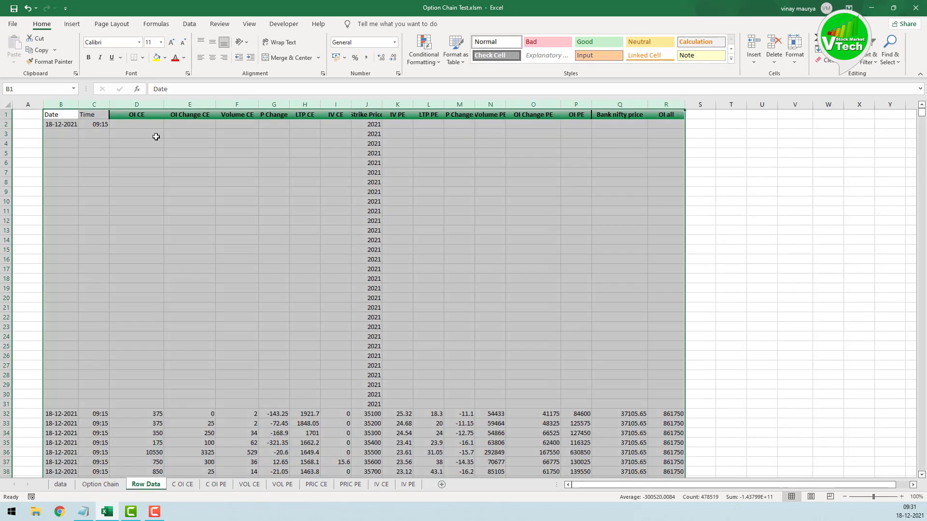
left_click(72, 23)
left_click(18, 45)
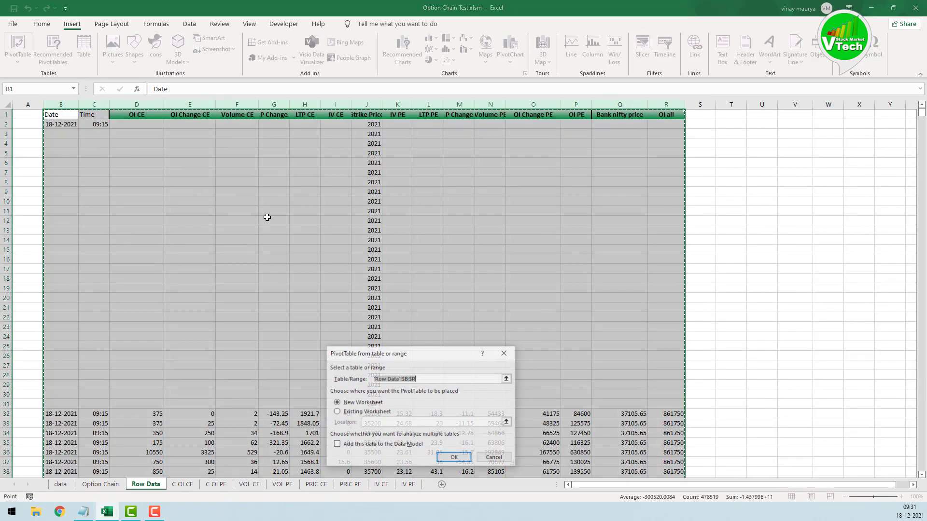
left_click(374, 423)
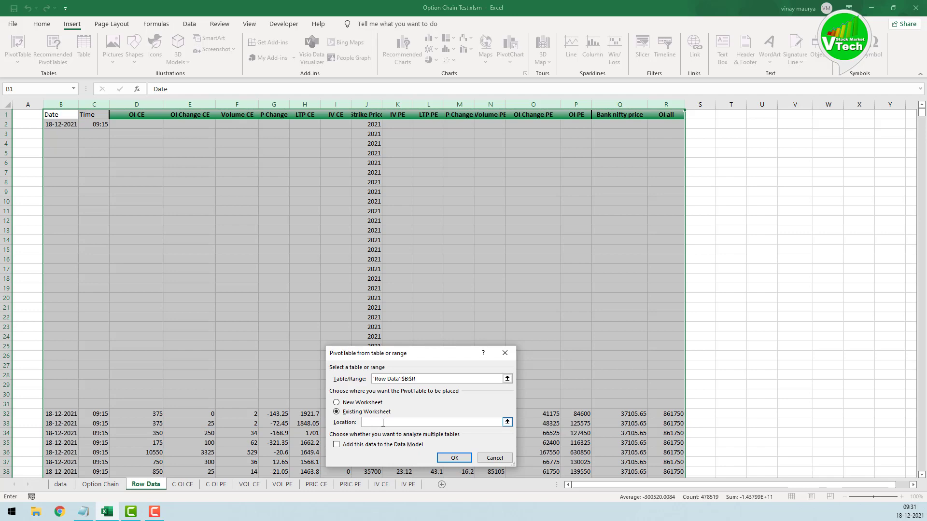
left_click(380, 485)
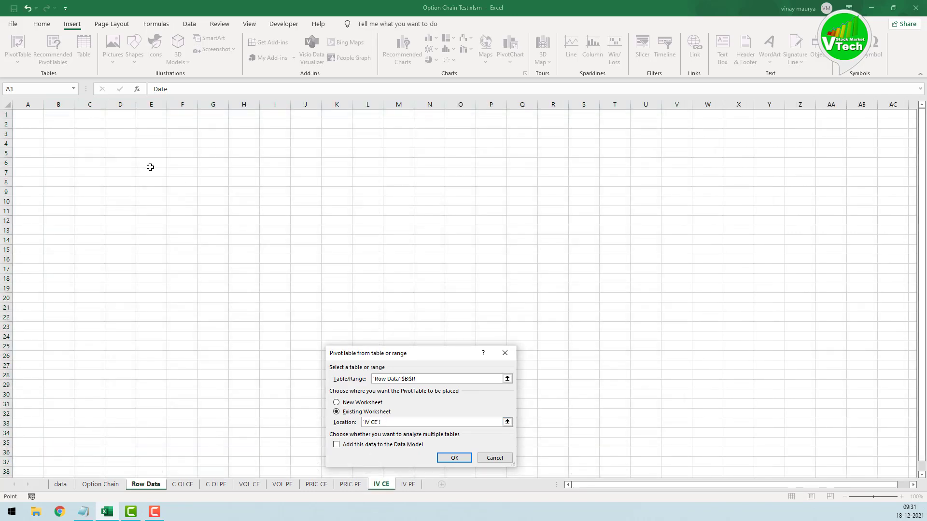
left_click(49, 154)
left_click(449, 456)
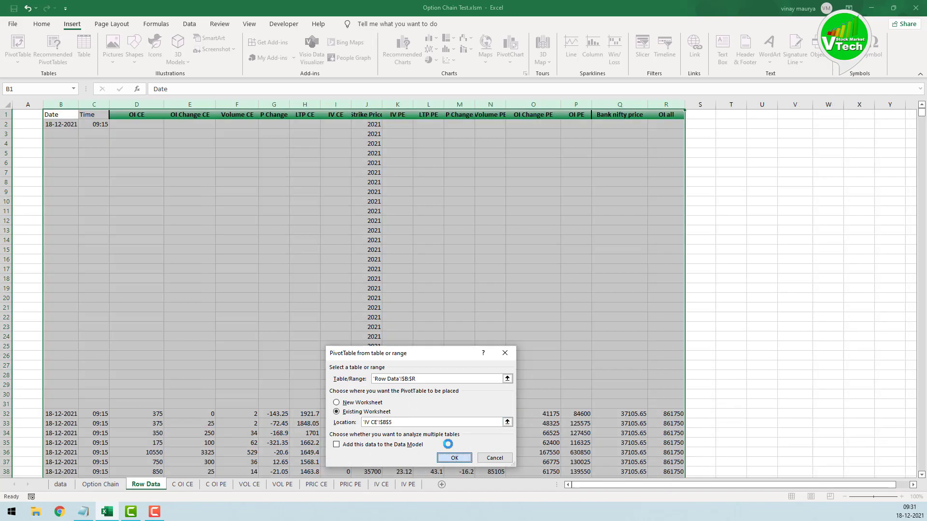
Lay out the IV CE PivotTable with Date as filter, Time as rows, Strike Price as columns and Sum of IV CE as values
left_click_drag(779, 168, 792, 338)
scroll(772, 216, "down", 1)
left_click_drag(780, 165, 794, 422)
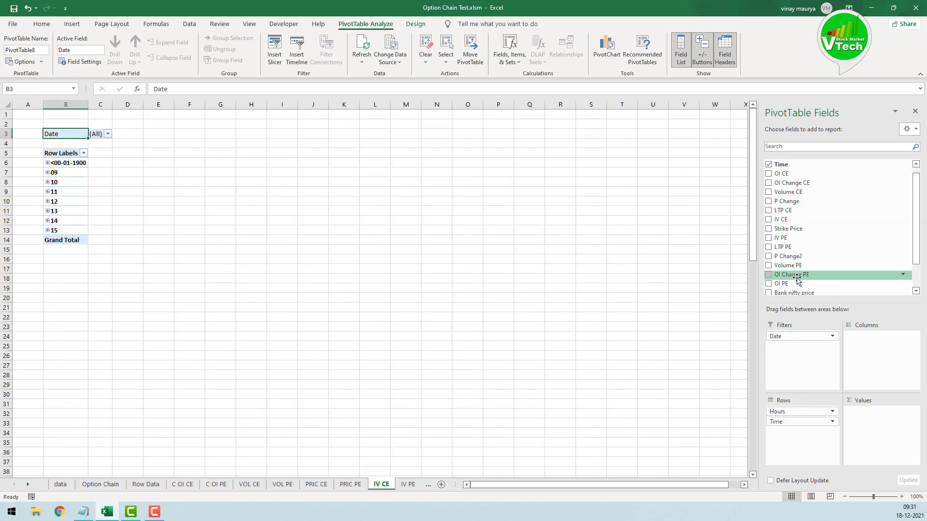
scroll(803, 278, "down", 1)
scroll(801, 260, "up", 2)
left_click_drag(792, 237, 864, 338)
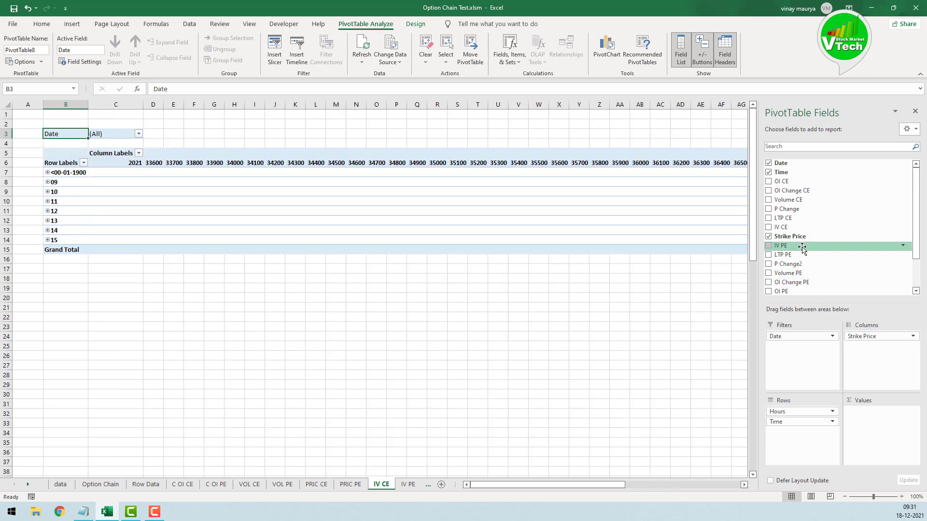
left_click_drag(792, 227, 875, 411)
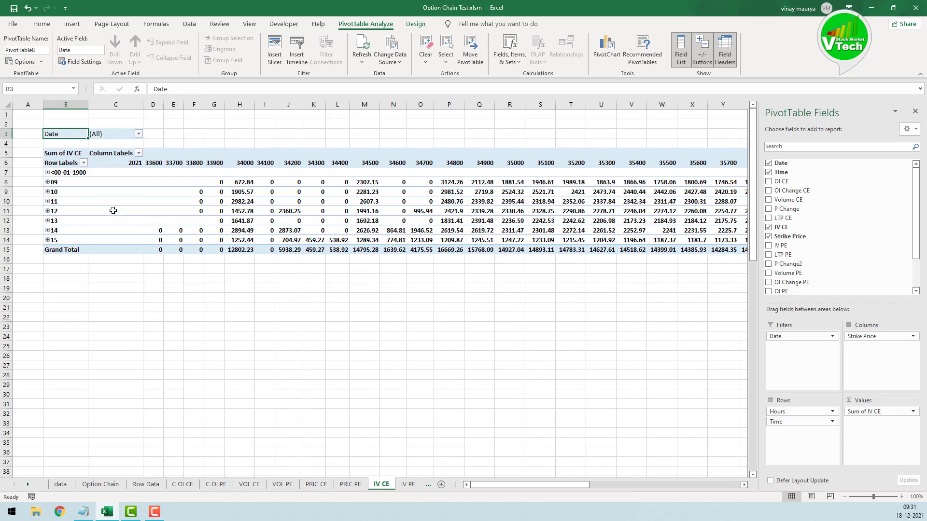
Filter the IV CE PivotTable to the date 17-12-2021 and ungroup its hourly row labels into individual times
left_click(139, 134)
left_click(67, 163)
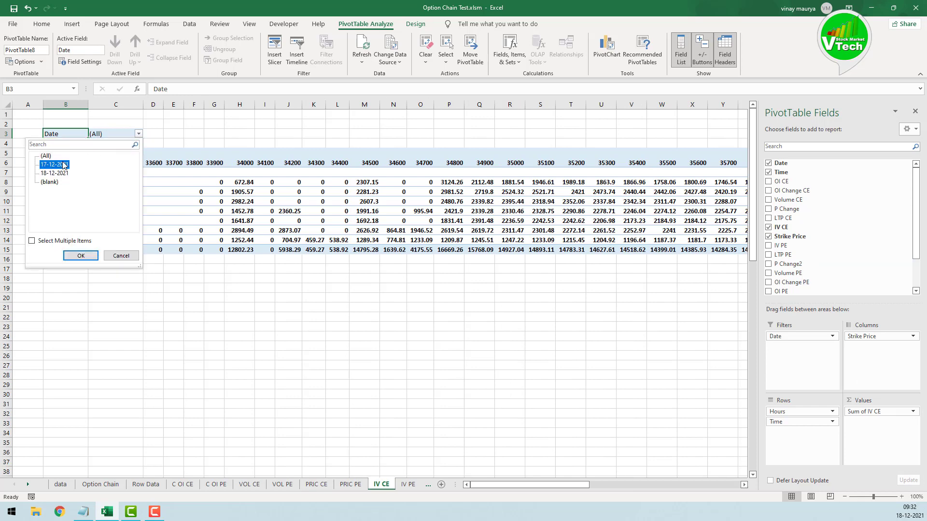
left_click(77, 256)
right_click(65, 173)
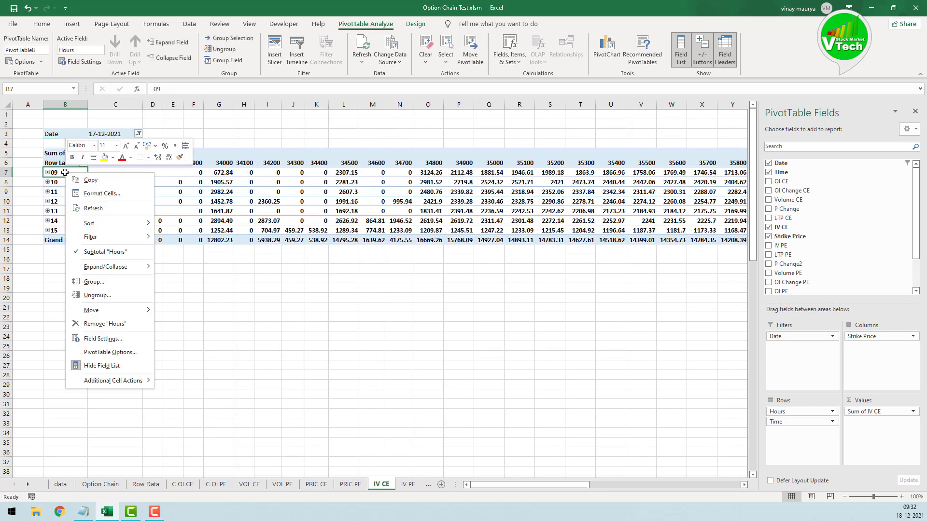
left_click(98, 292)
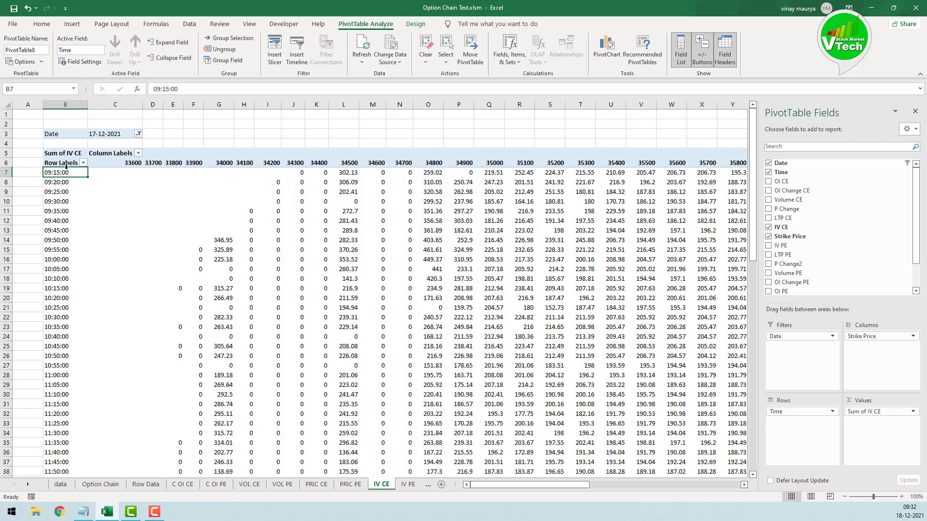
Format all row times in the IV CE PivotTable with the 13:30 time format
left_click(67, 168)
right_click(66, 173)
left_click(99, 195)
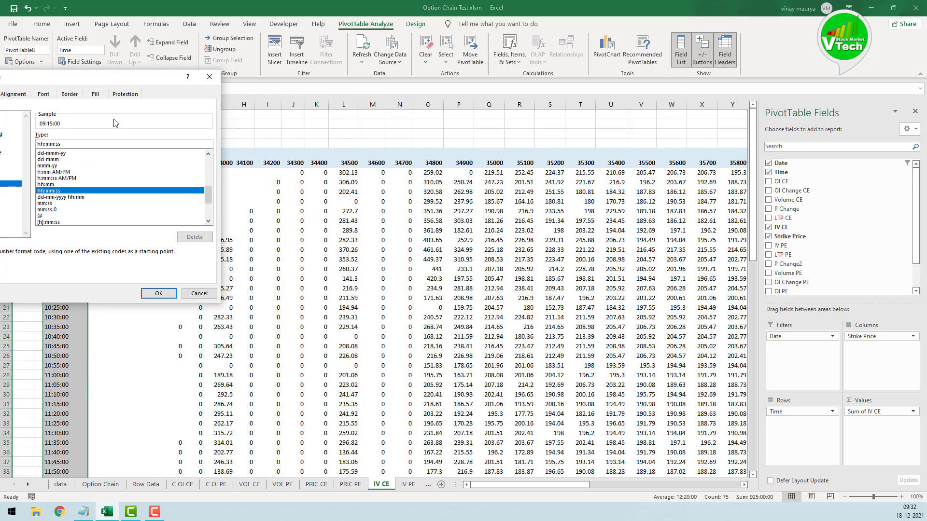
left_click(151, 160)
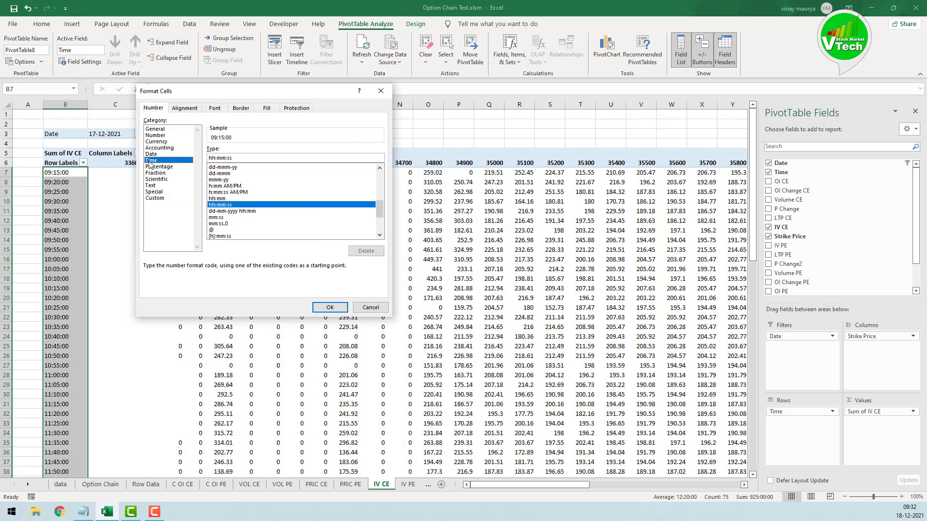
left_click(227, 188)
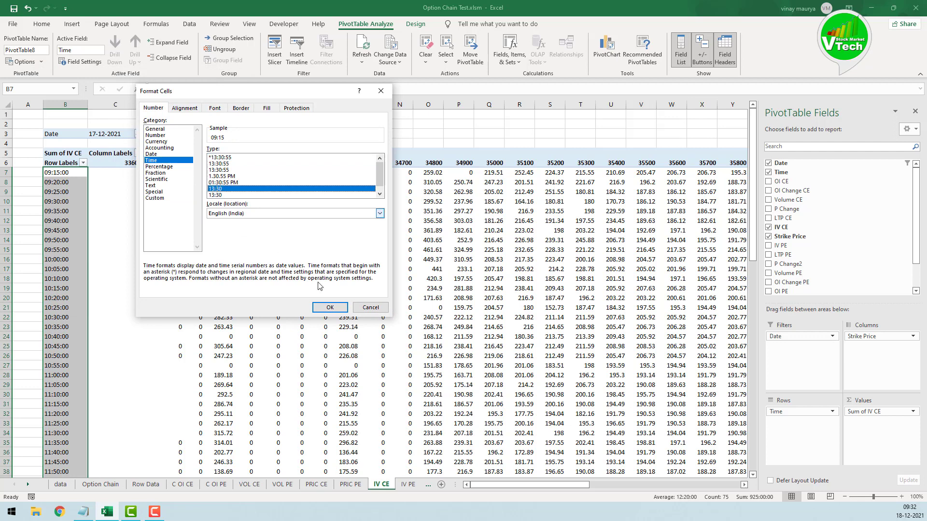
left_click(330, 308)
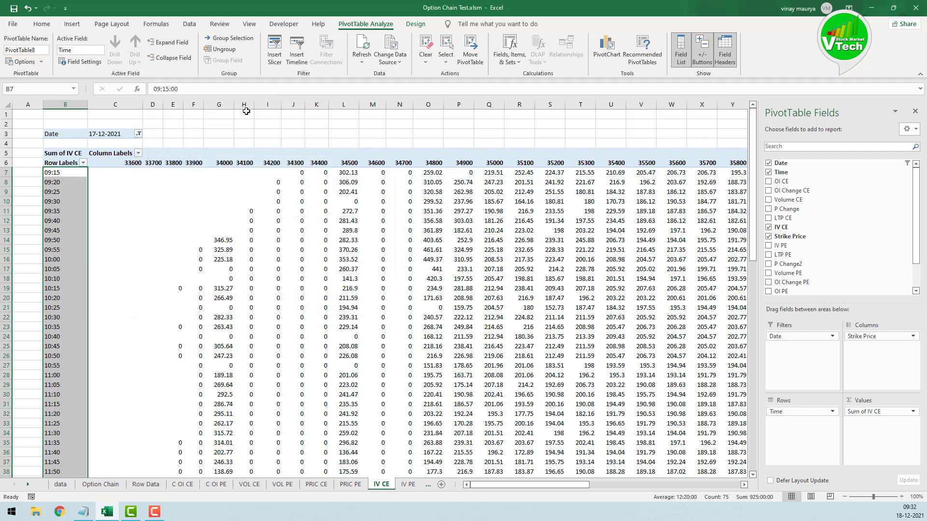
Turn off grand totals for rows and columns in the IV CE PivotTable and deselect the table
left_click(418, 24)
left_click(17, 48)
left_click(46, 62)
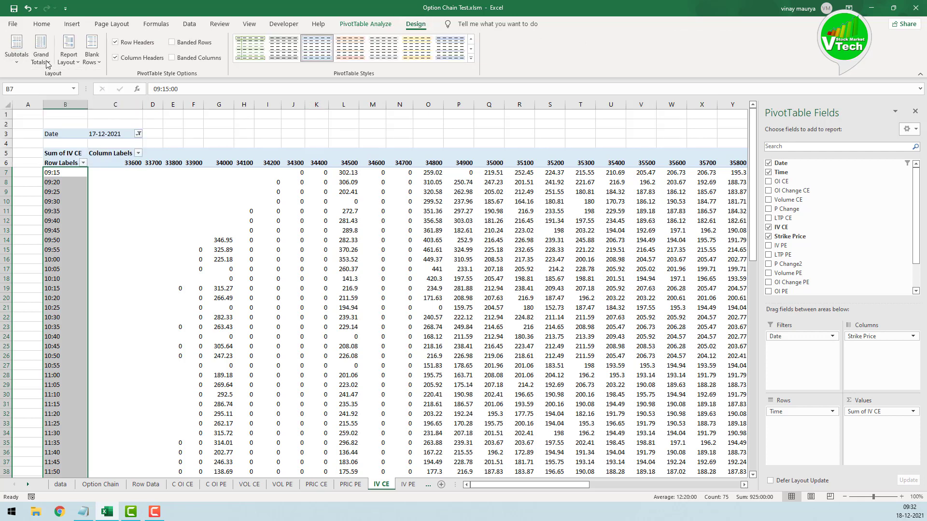
left_click(47, 62)
left_click(62, 103)
left_click(304, 143)
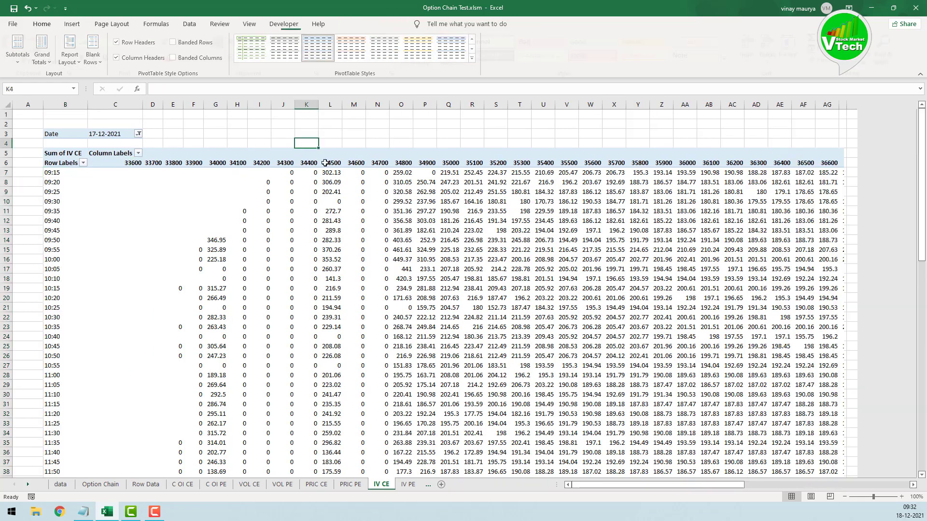
Insert a PivotTable from Row Data columns B:R at cell B5 of the existing IV PE sheet
left_click(408, 485)
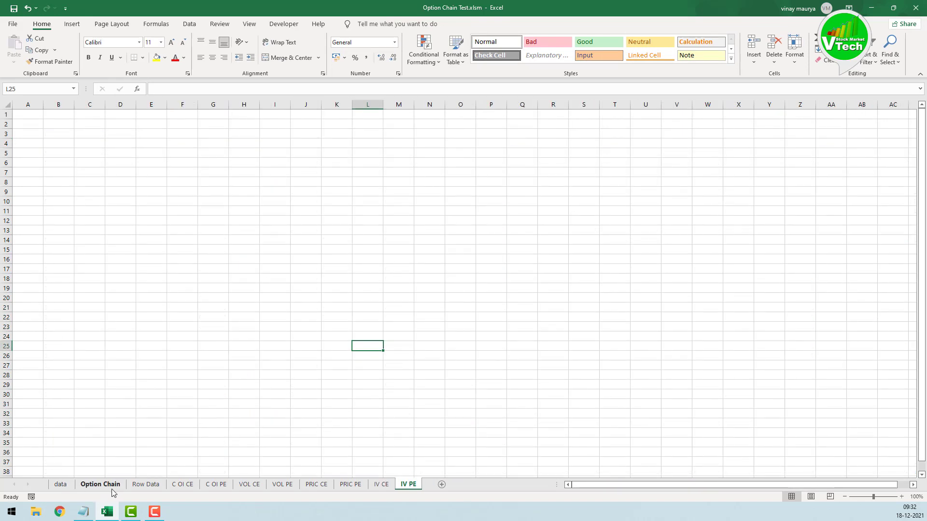
left_click(145, 485)
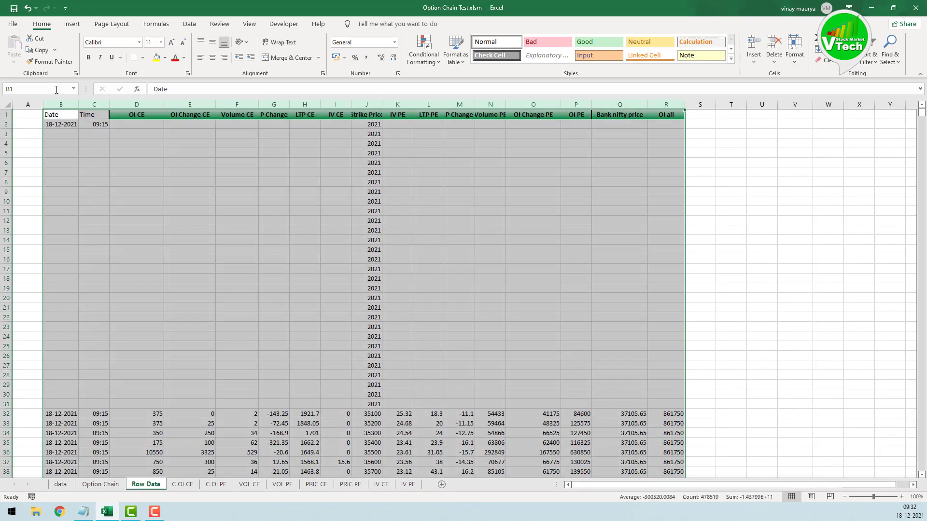
left_click(72, 24)
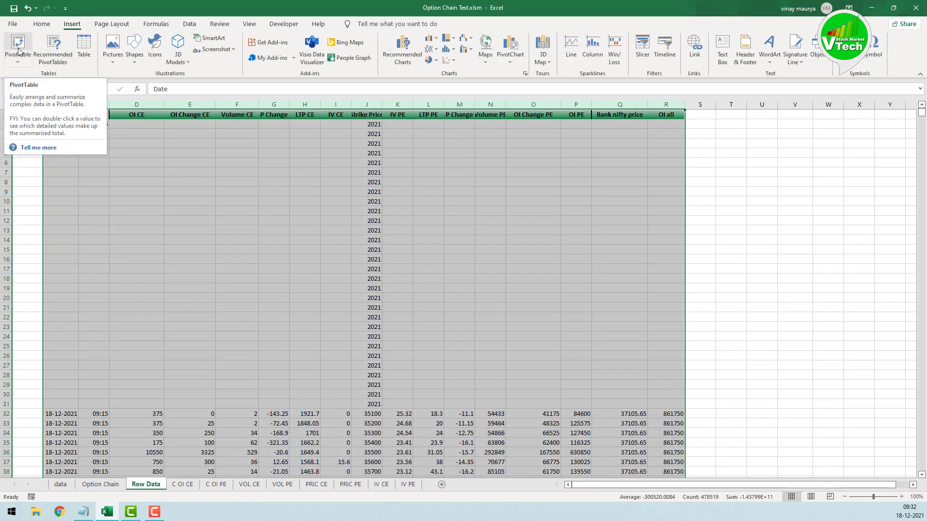
left_click(18, 48)
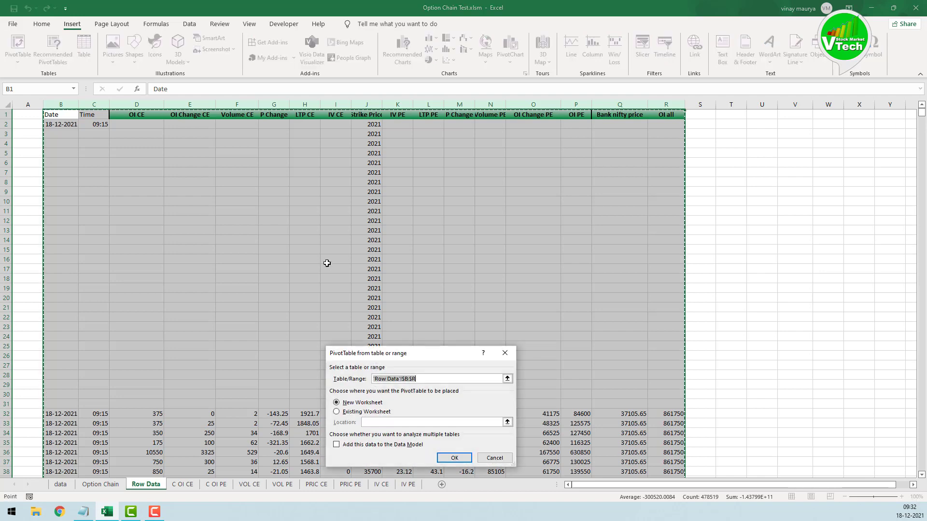
left_click(367, 412)
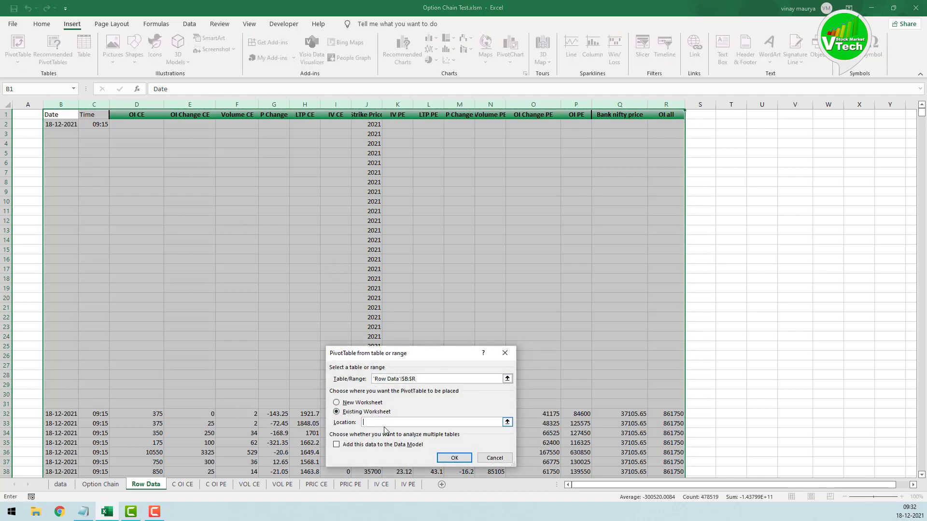
left_click(409, 485)
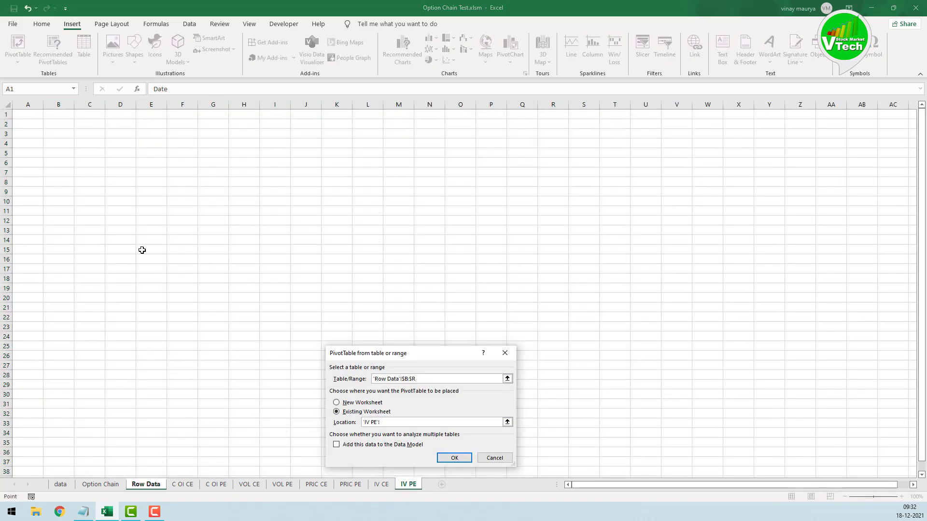
left_click(53, 155)
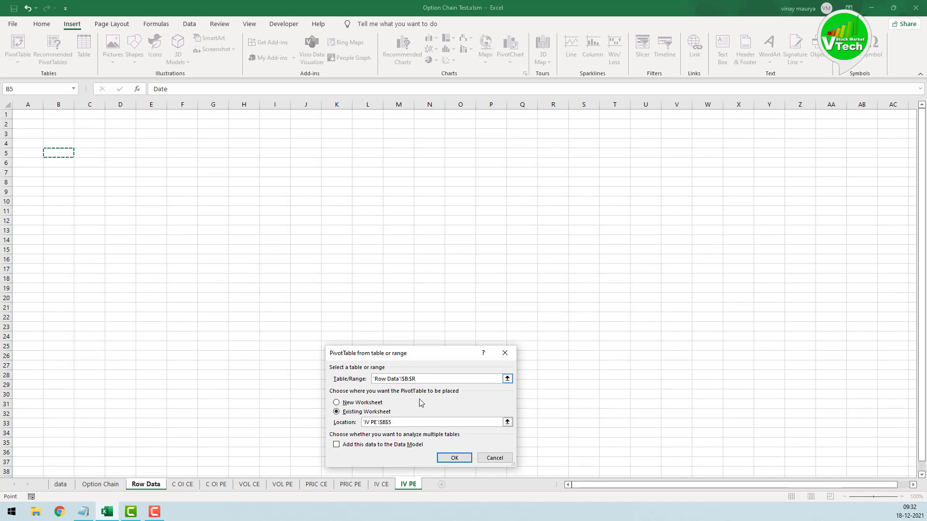
left_click(453, 458)
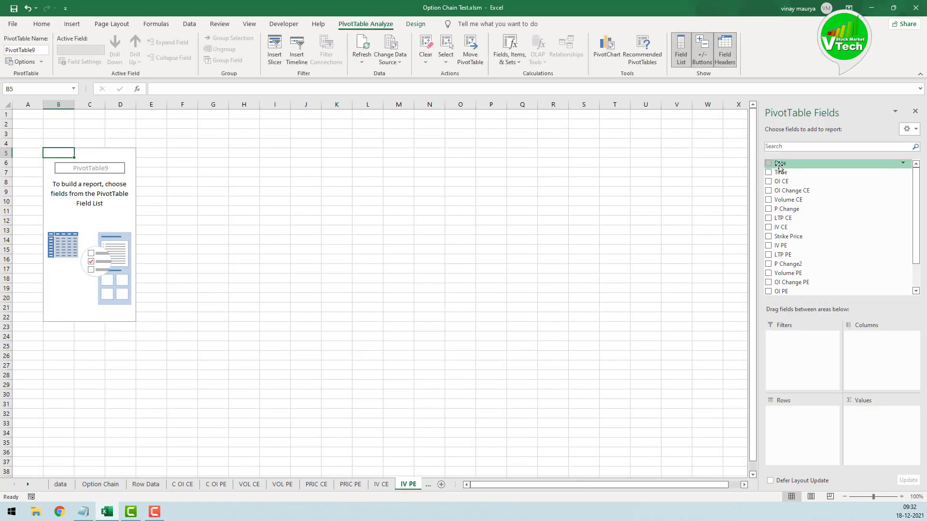
Lay out the IV PE PivotTable with Date as filter, Time as rows, Strike Price as columns and Sum of IV PE as values
left_click_drag(780, 163, 794, 351)
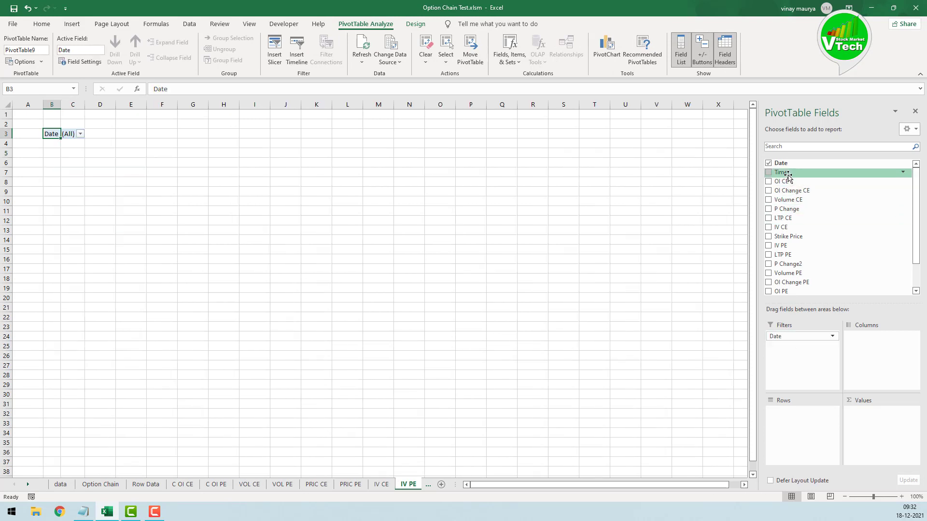
left_click_drag(781, 172, 795, 422)
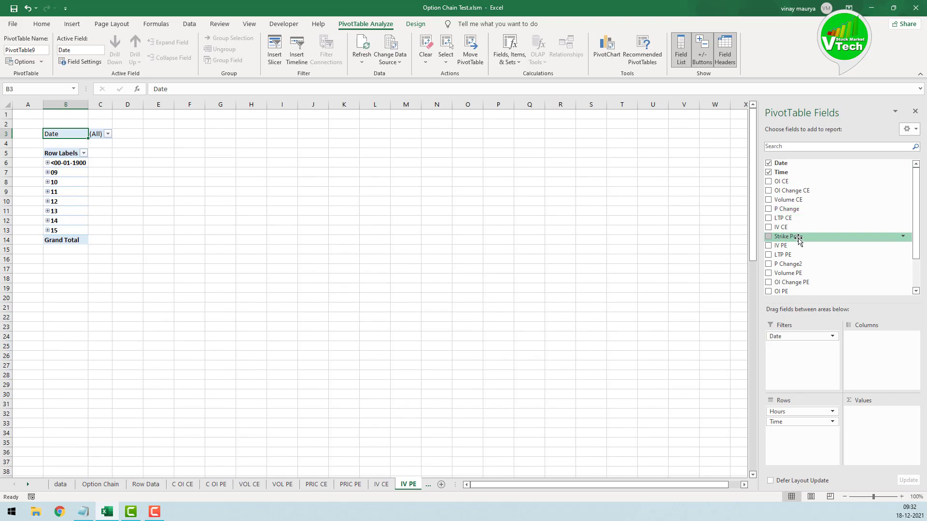
left_click_drag(788, 229, 872, 354)
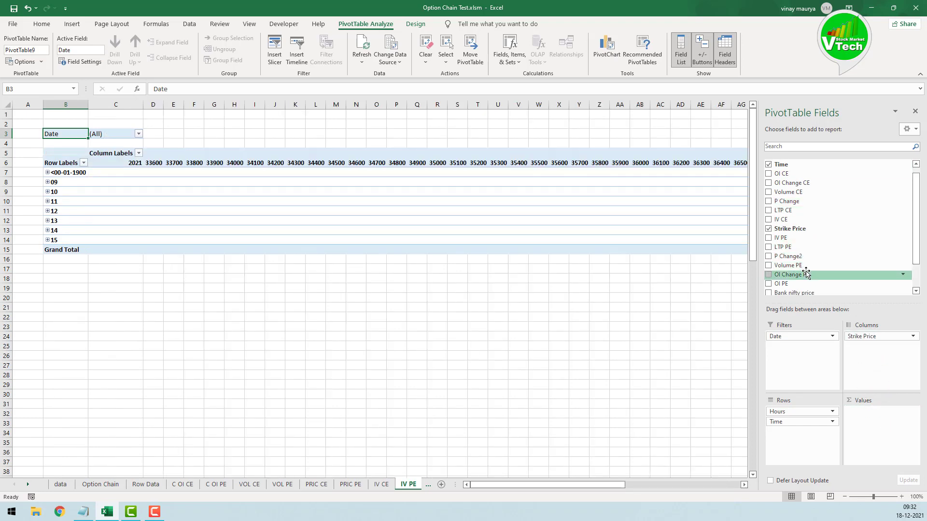
scroll(805, 274, "down", 1)
left_click(769, 214)
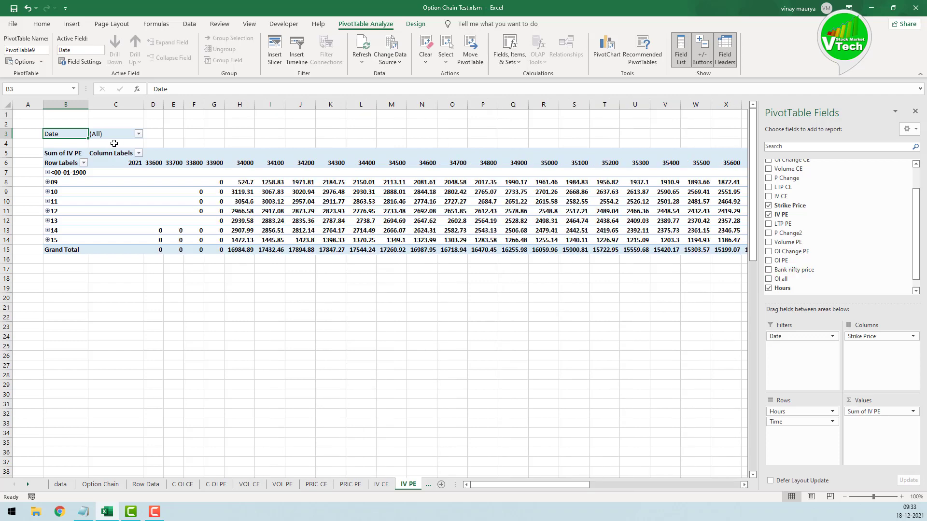
Filter the IV PE PivotTable to the date 17-12-2021 and ungroup its hourly row labels into individual times
left_click(139, 134)
left_click(64, 165)
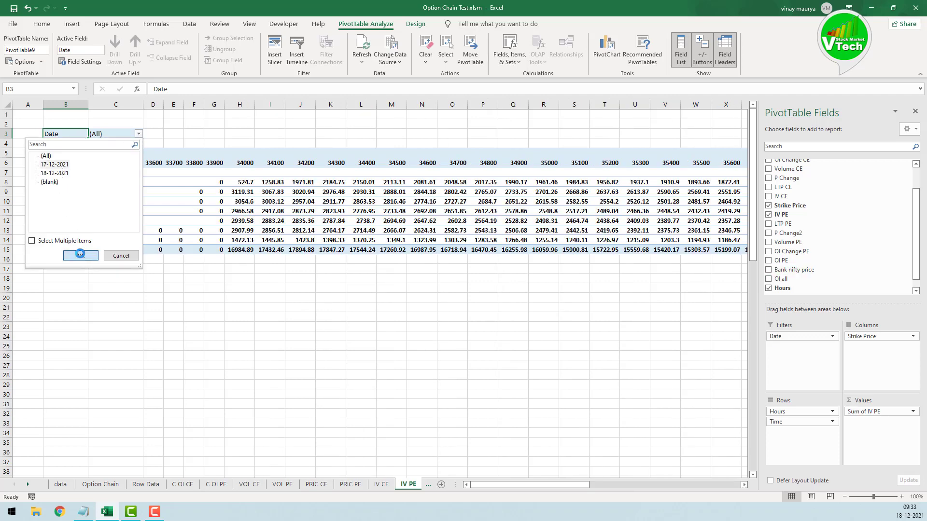
left_click(81, 256)
right_click(55, 192)
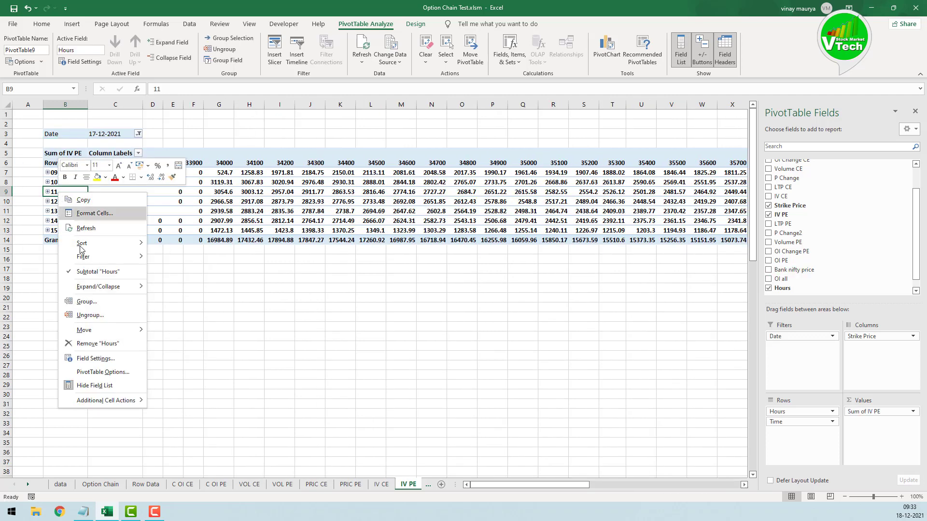
left_click(97, 316)
Format all row times in the IV PE PivotTable with the 13:30 time format
left_click(59, 164)
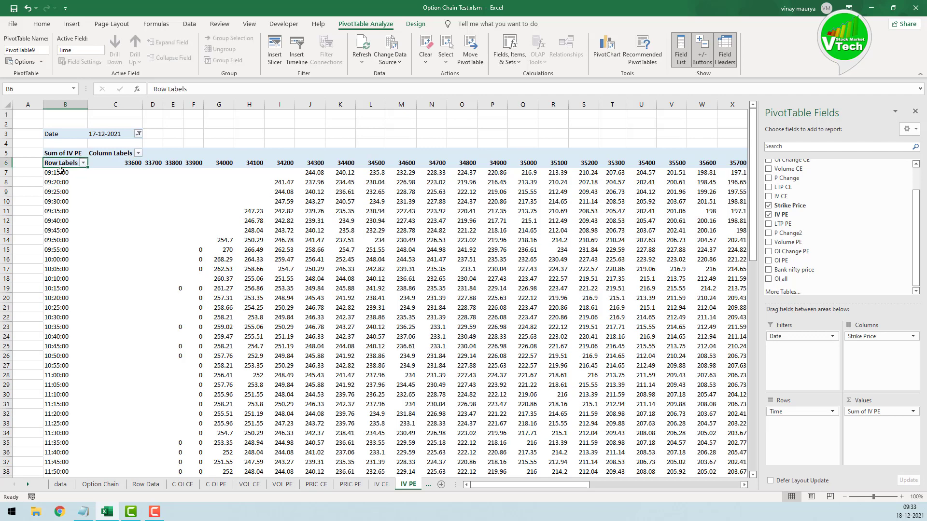
left_click(60, 166)
right_click(61, 187)
left_click(82, 202)
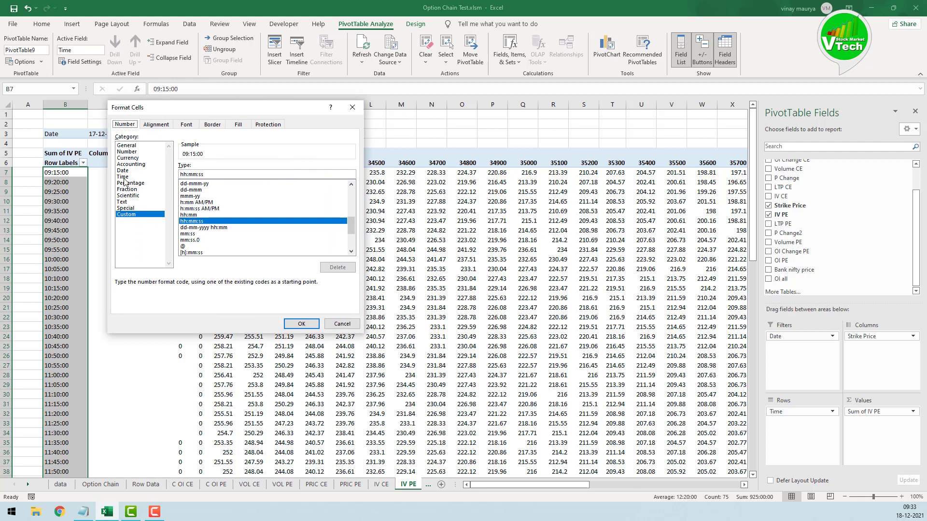
left_click(124, 178)
left_click(195, 206)
left_click(301, 324)
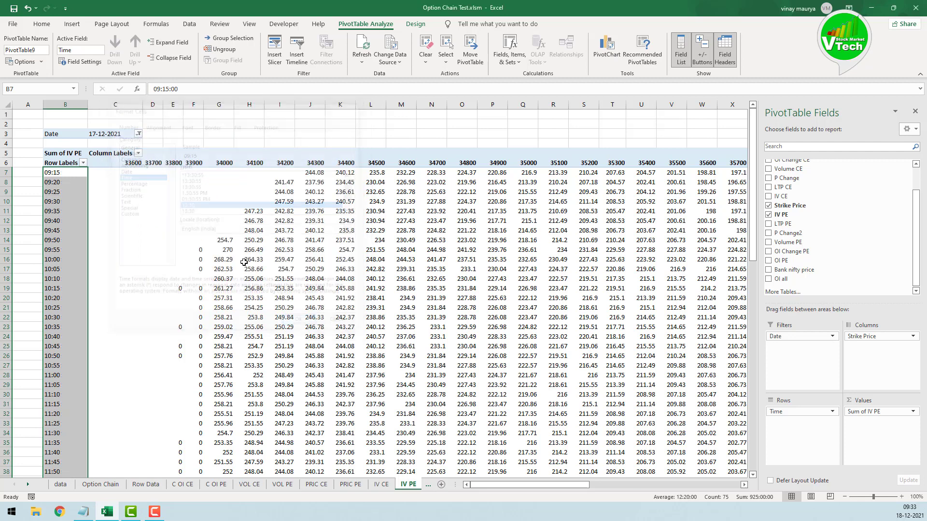
Turn off grand totals for rows and columns in the IV PE PivotTable and deselect the table
left_click(415, 25)
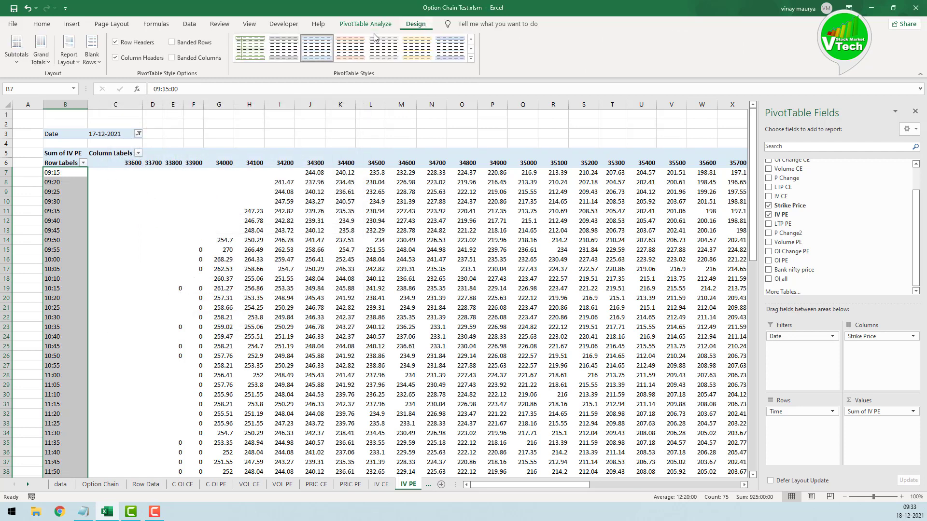
left_click(17, 52)
left_click(47, 66)
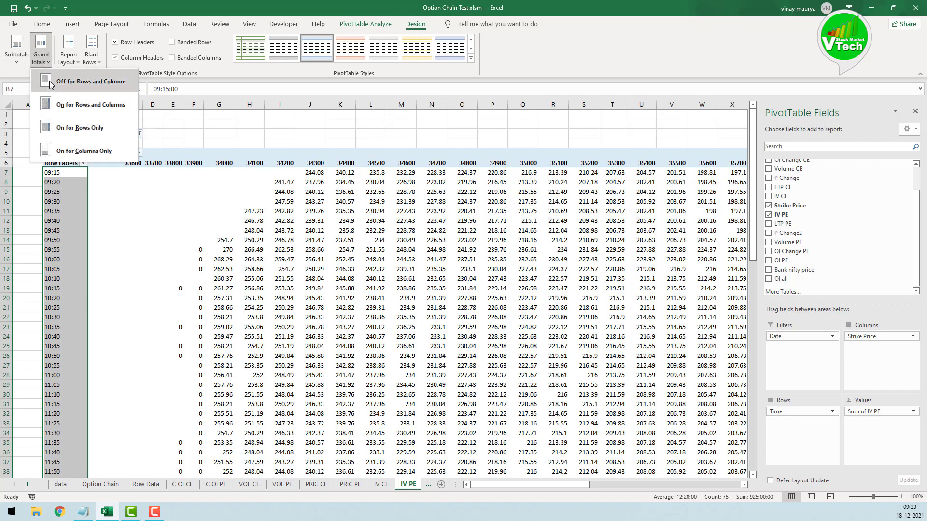
left_click(93, 104)
left_click(249, 133)
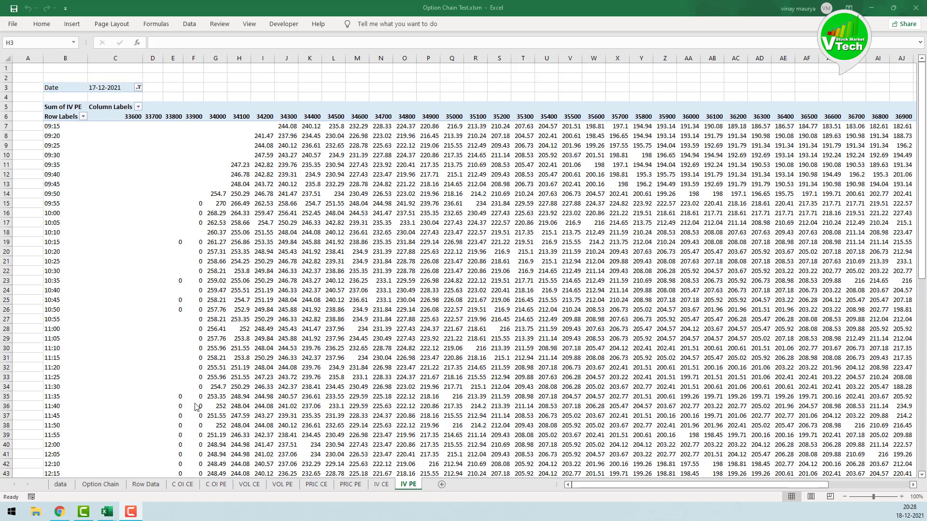
Examine the Bank nifty price and OI all columns (Q and R) on the Row Data sheet
left_click(144, 485)
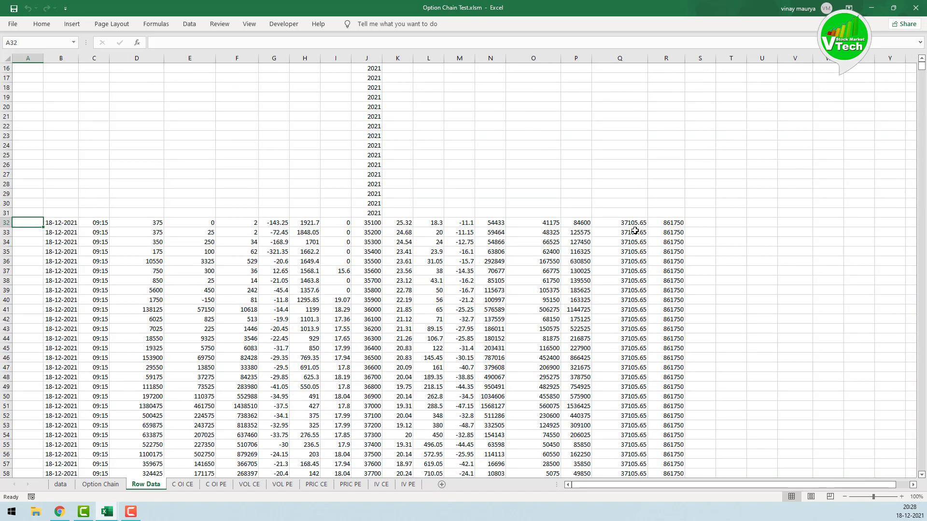
left_click(628, 63)
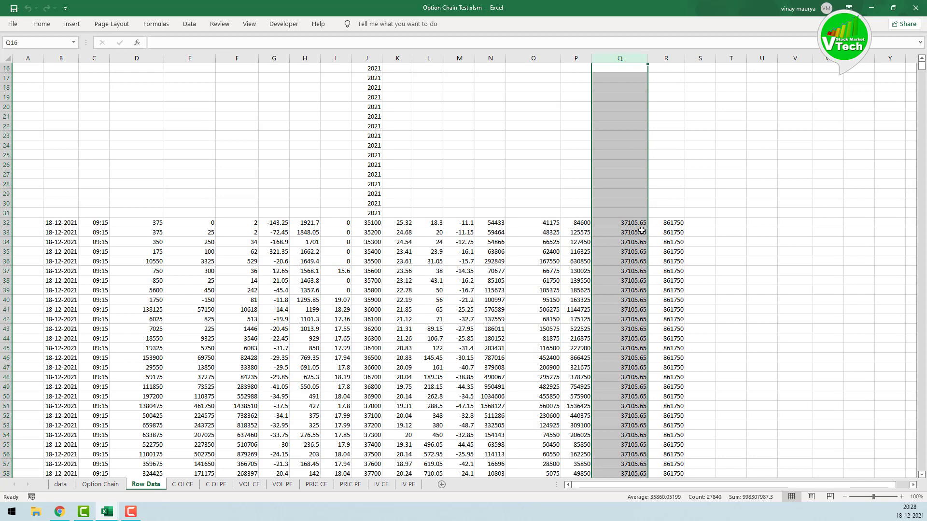
left_click(669, 59)
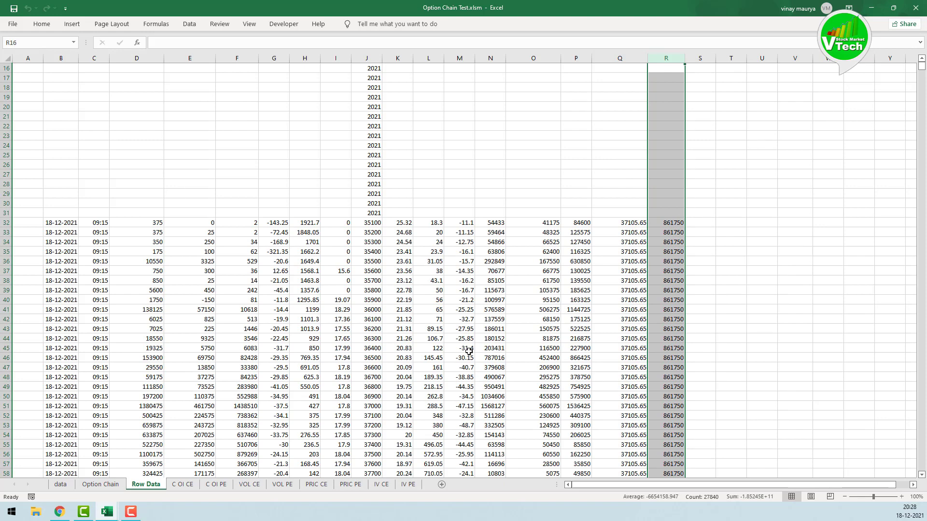
Add a new worksheet after Row Data and rename it Data Analysis
left_click(446, 487)
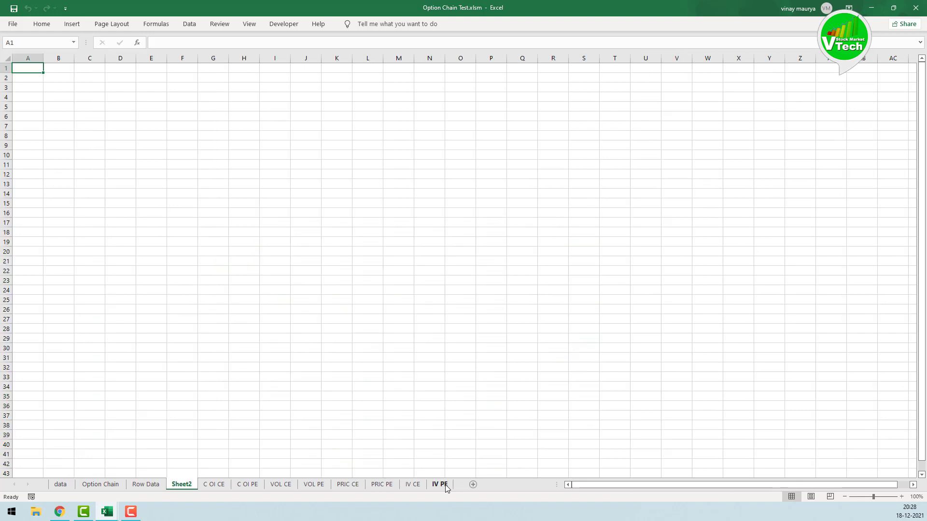
right_click(178, 485)
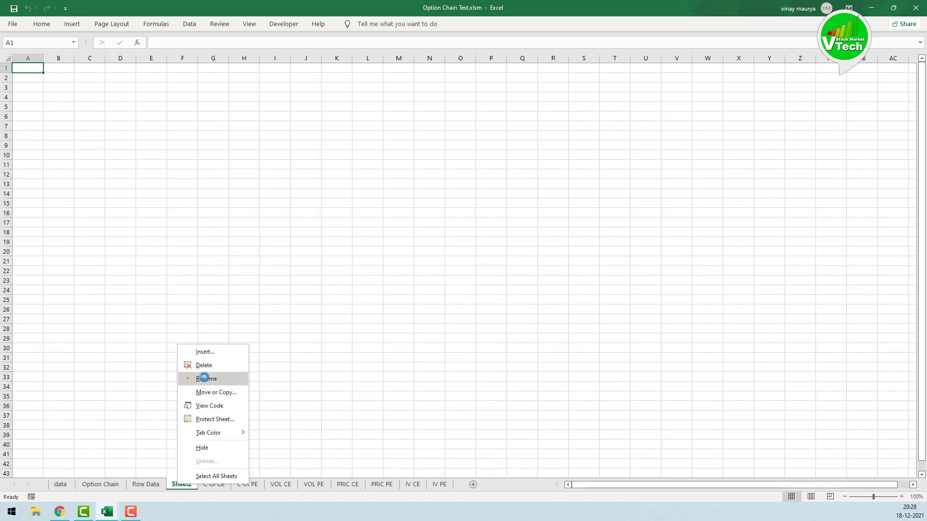
left_click(203, 378)
type("Data Analysis")
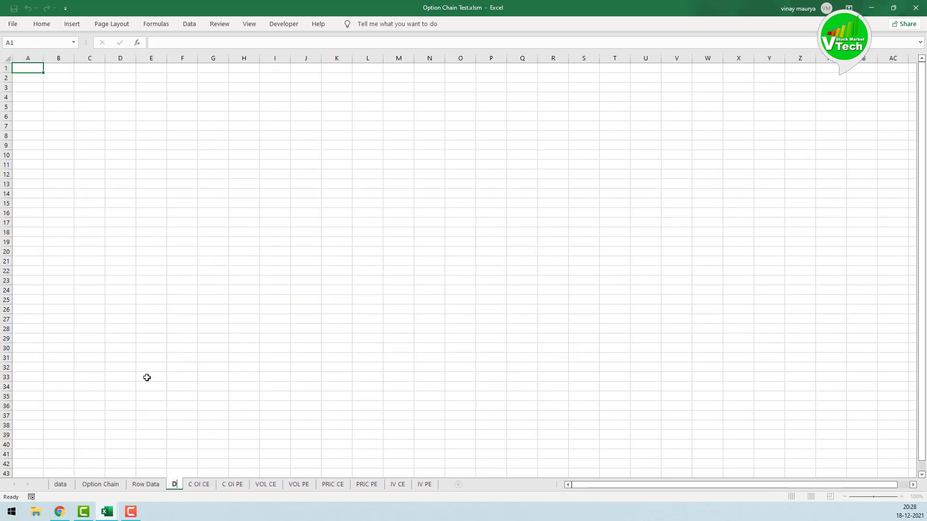
left_click(146, 377)
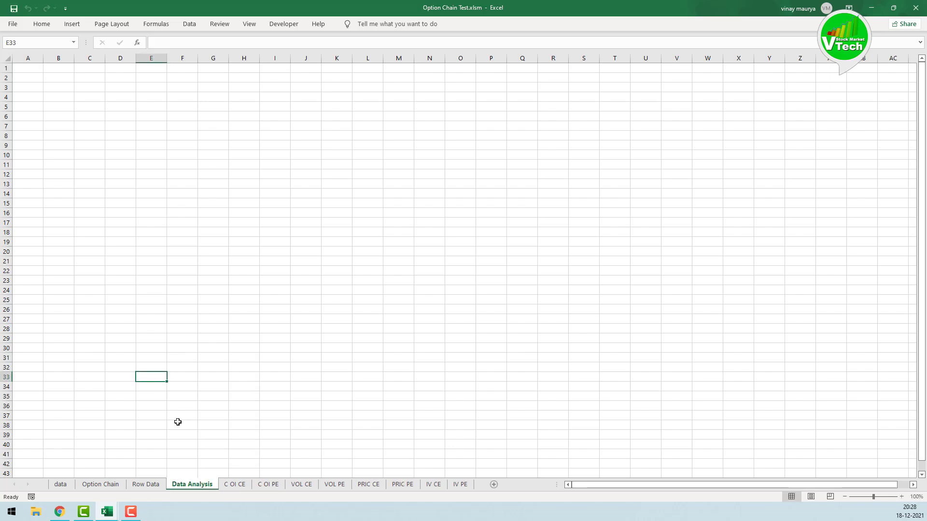
Create a PivotTable from columns B to R of Row Data, placed at cell B5 of the existing Data Analysis sheet
left_click(146, 485)
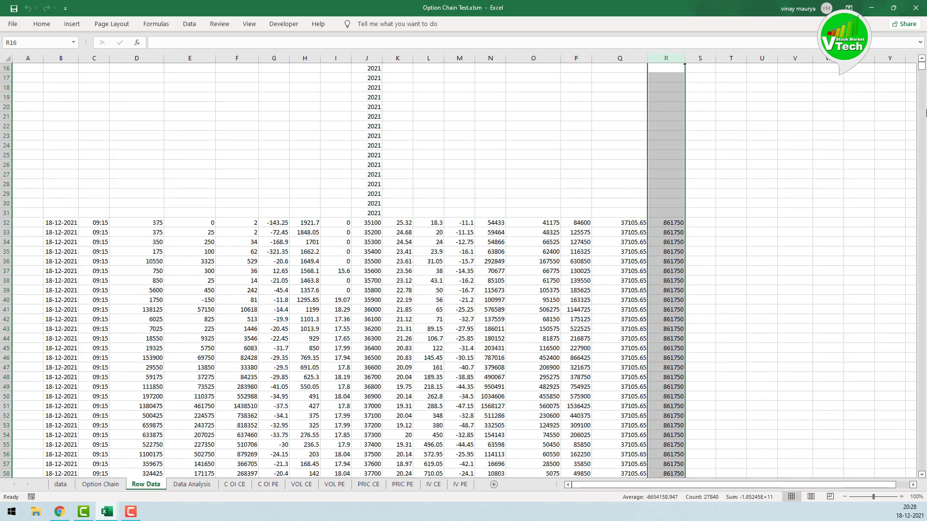
scroll(921, 60, "up", 5)
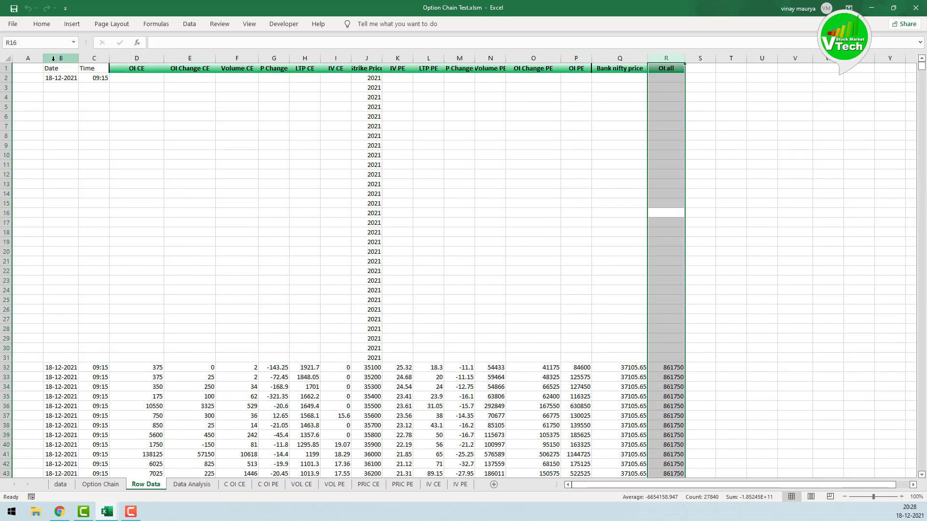
left_click_drag(61, 58, 662, 47)
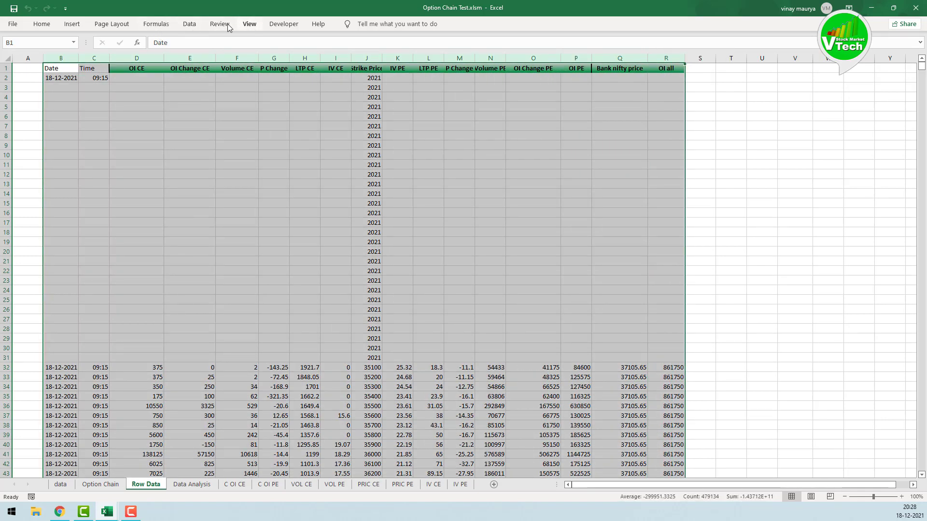
left_click(72, 24)
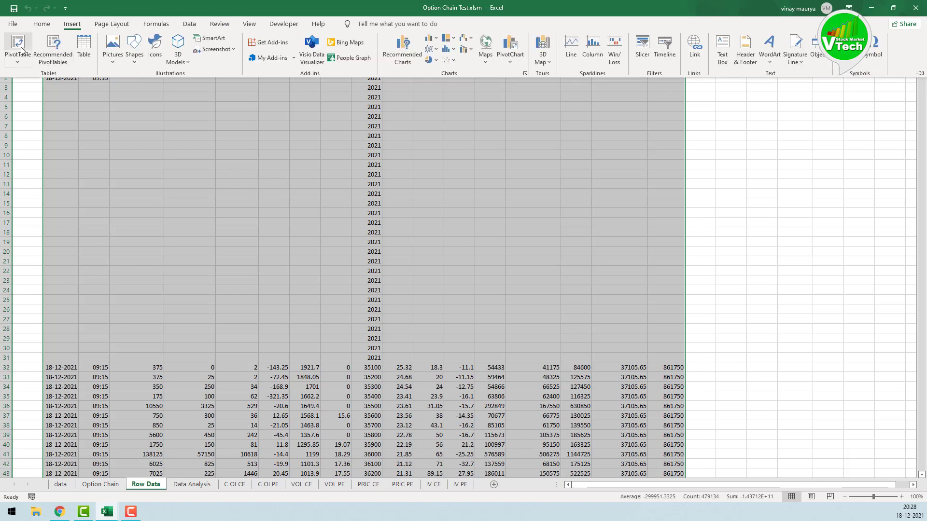
left_click(19, 48)
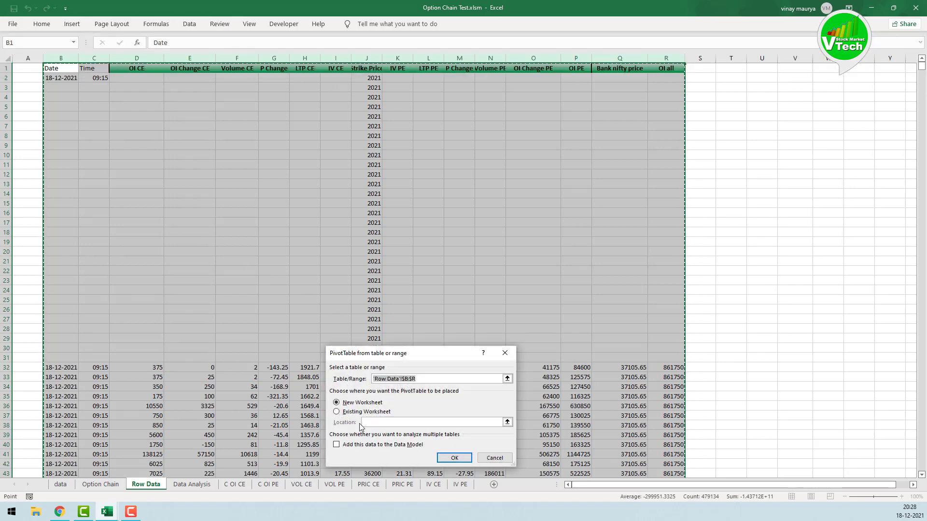
left_click(348, 414)
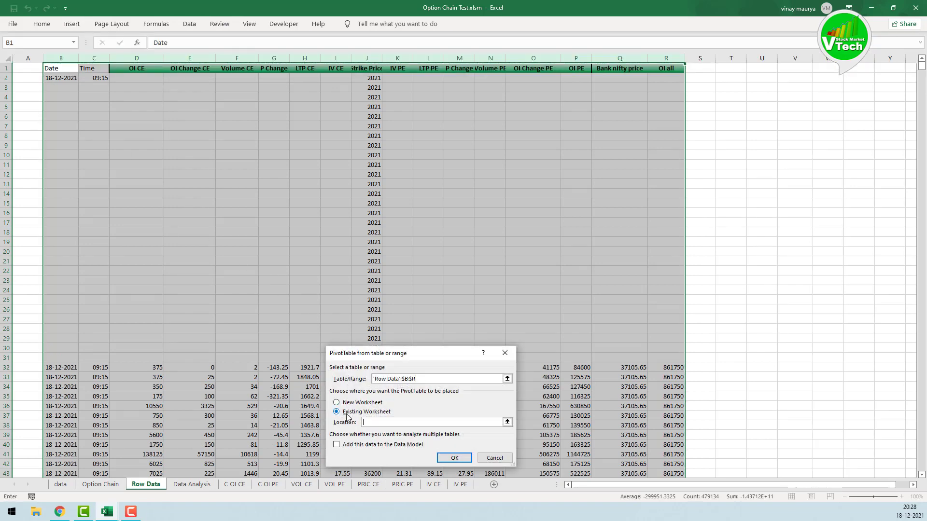
left_click(191, 485)
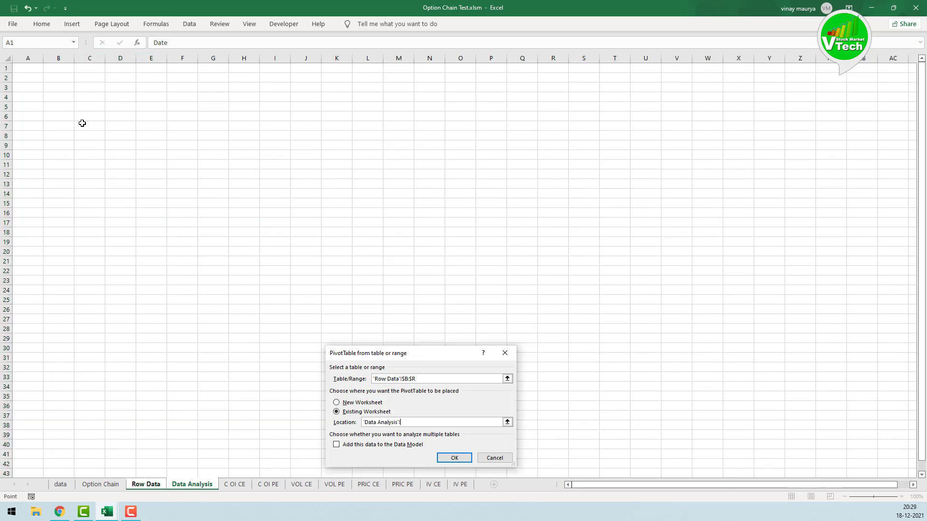
left_click(60, 105)
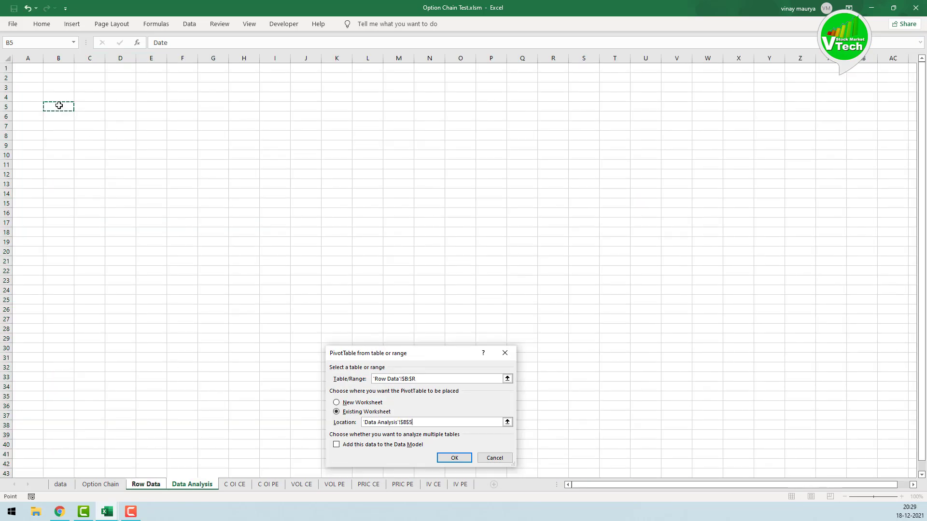
left_click(464, 456)
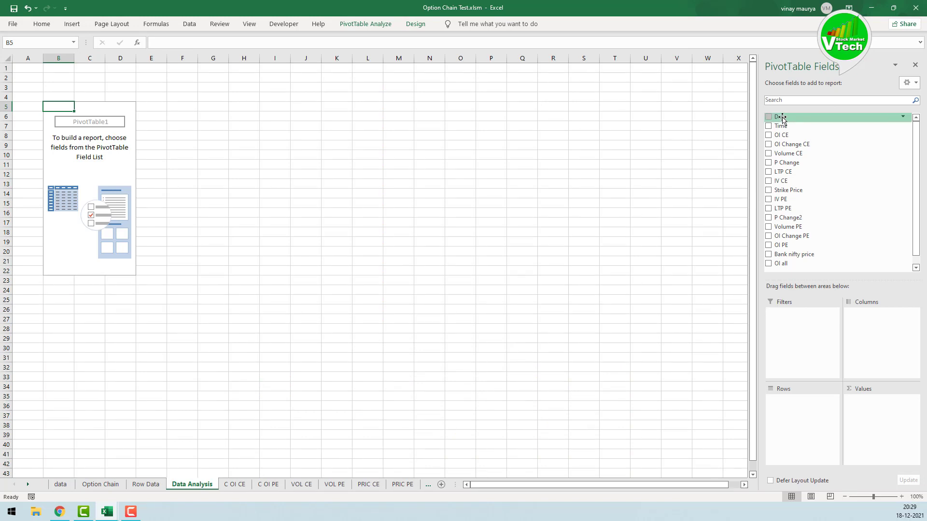
Set Date as the PivotTable's report filter and Time as its rows, and filter the date to 17-12-2021
left_click_drag(782, 118, 787, 318)
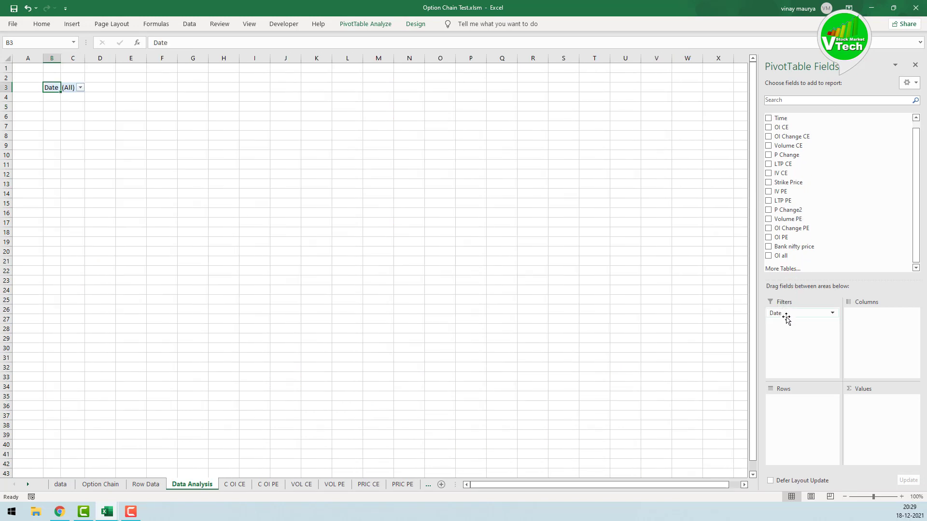
left_click_drag(782, 120, 797, 414)
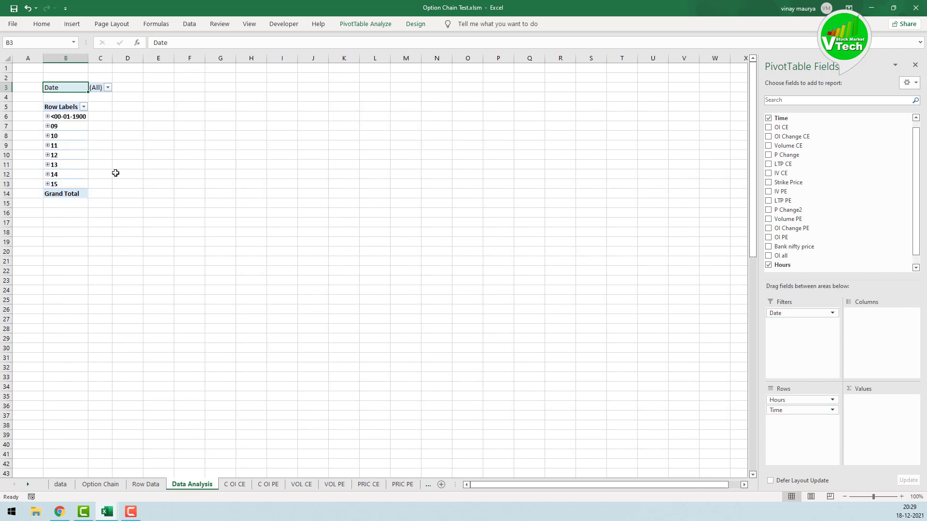
left_click(108, 88)
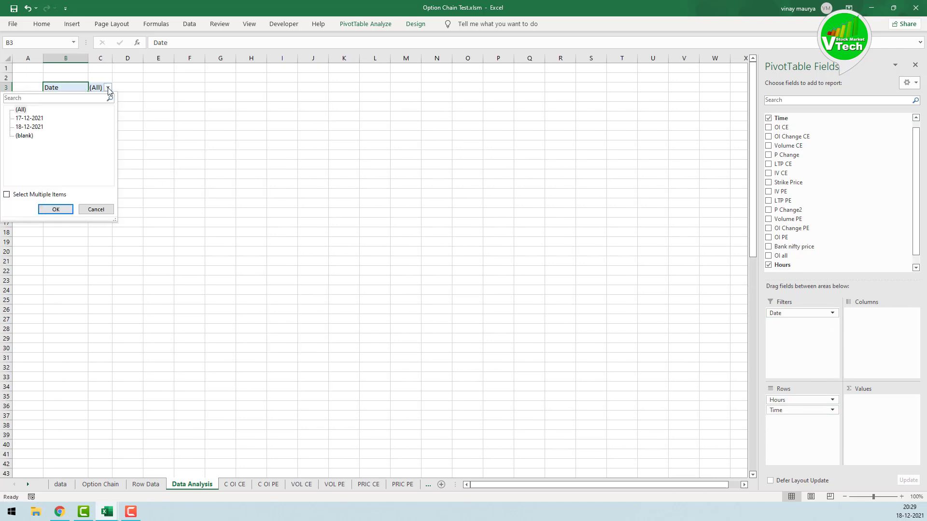
left_click(28, 119)
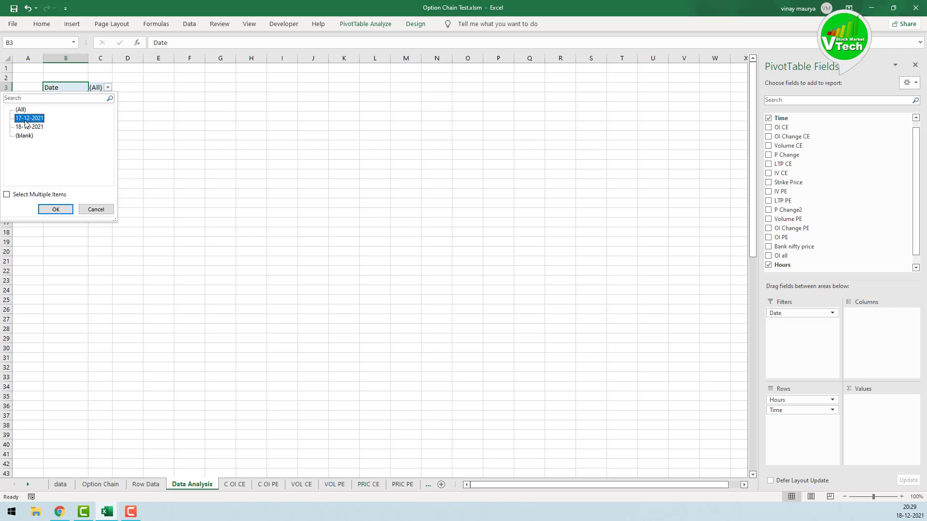
left_click(56, 210)
Ungroup the hourly row labels of the Data Analysis PivotTable into individual times
right_click(53, 127)
left_click(85, 252)
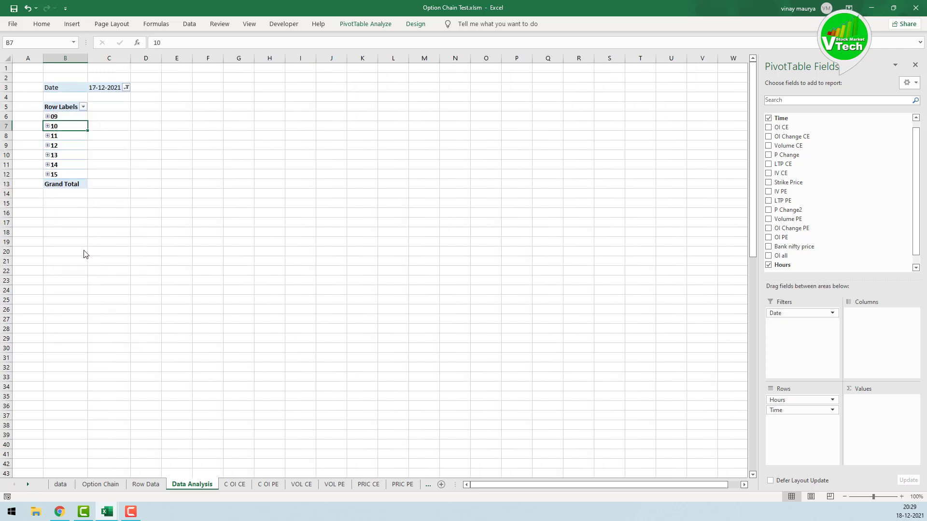
left_click(57, 106)
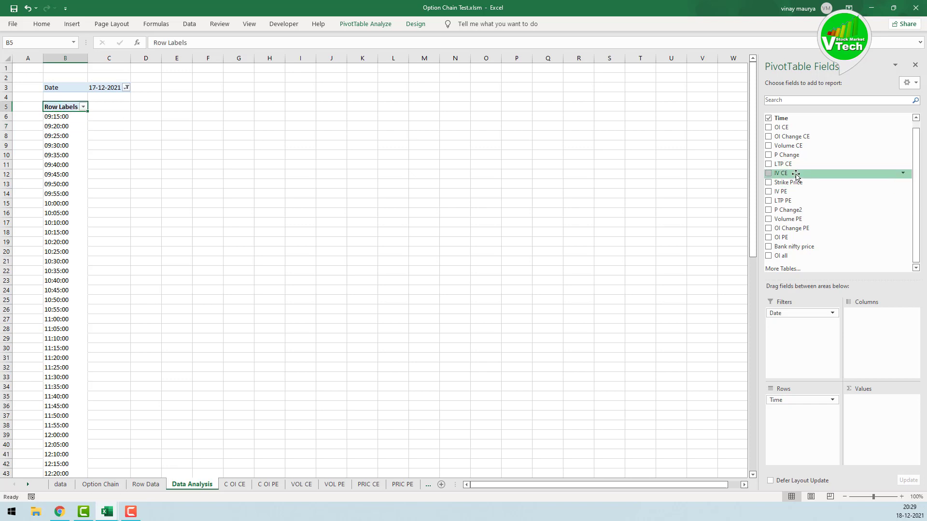
Add Strike Price as a second report filter and filter it to 36000
left_click_drag(799, 183, 809, 331)
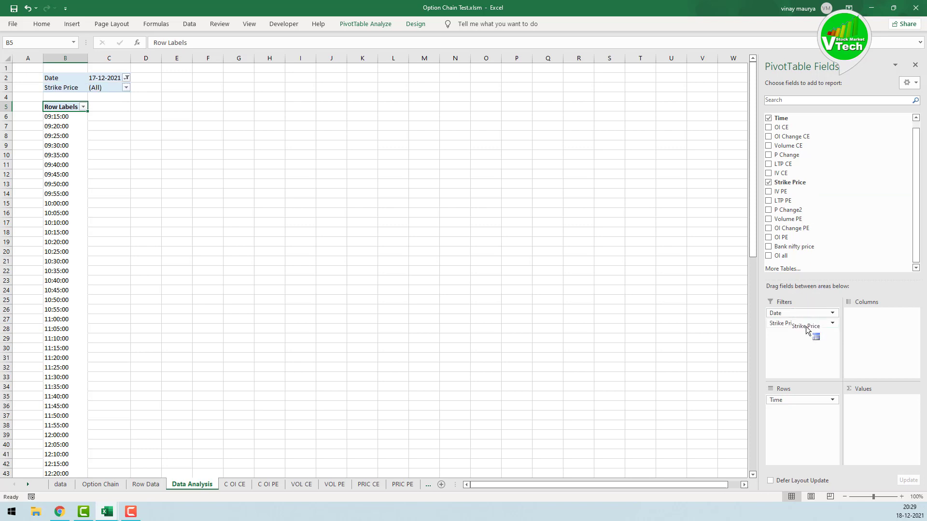
left_click(126, 87)
scroll(58, 174, "down", 7)
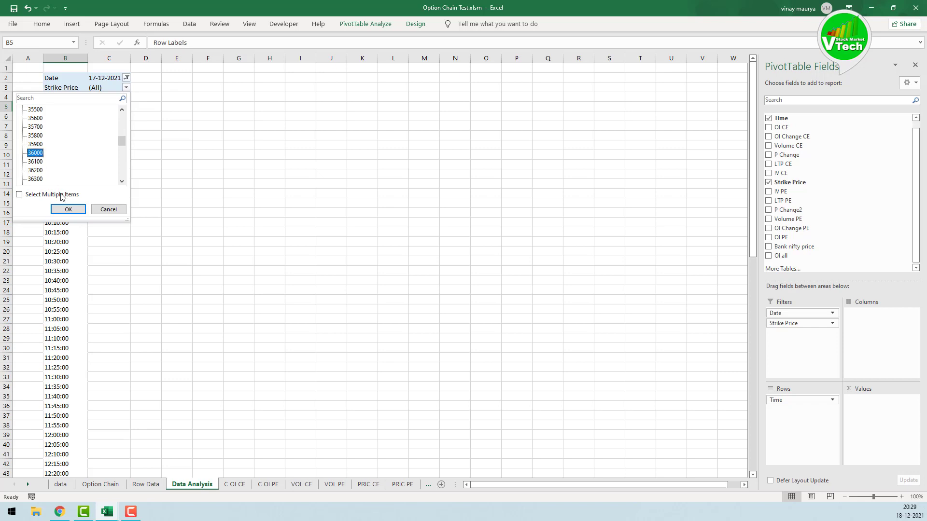
left_click(67, 210)
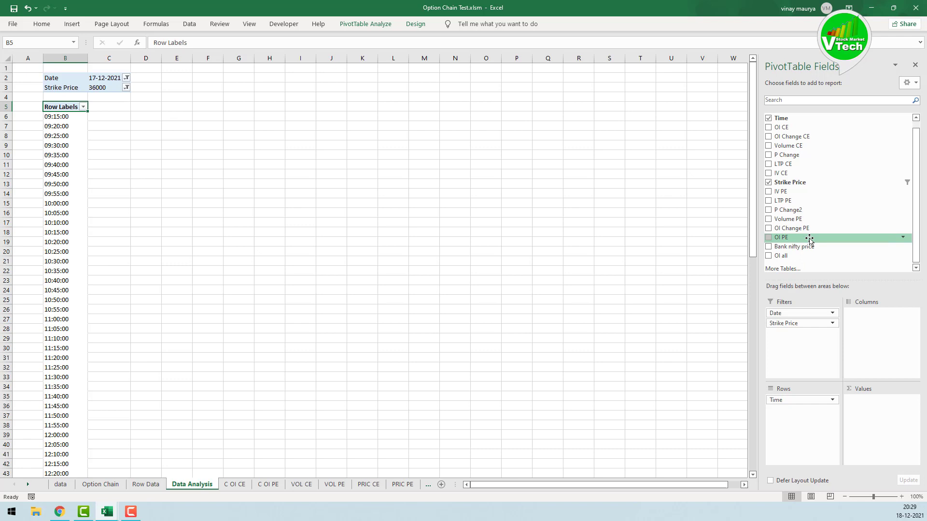
Add Bank nifty price and OI all as summed values in the Data Analysis PivotTable
scroll(810, 239, "down", 1)
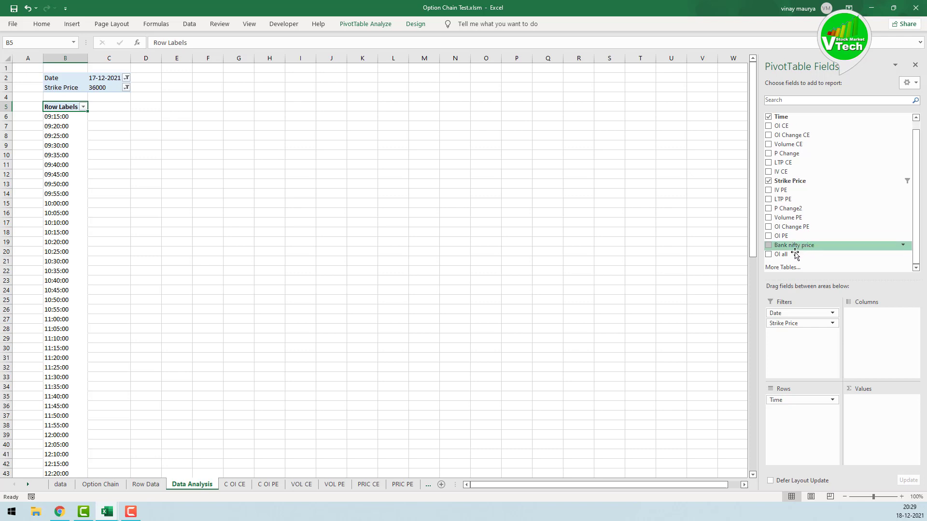
left_click_drag(795, 248, 871, 416)
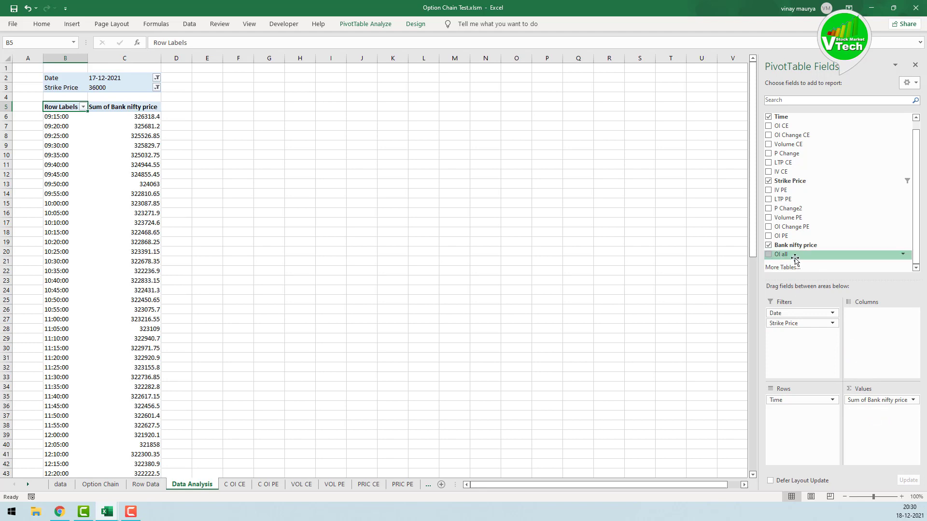
left_click_drag(780, 257, 876, 426)
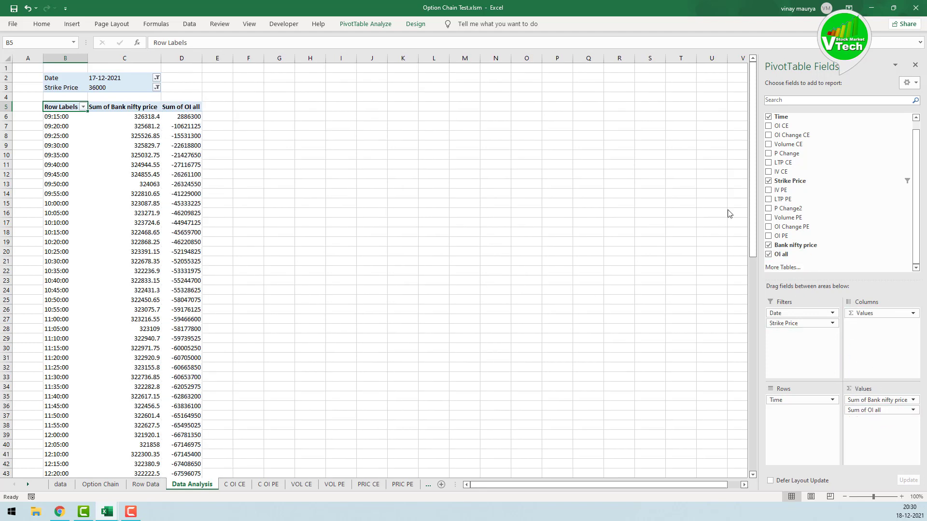
Format all row times in the Data Analysis PivotTable with the 13:30 time format
left_click(61, 111)
right_click(68, 120)
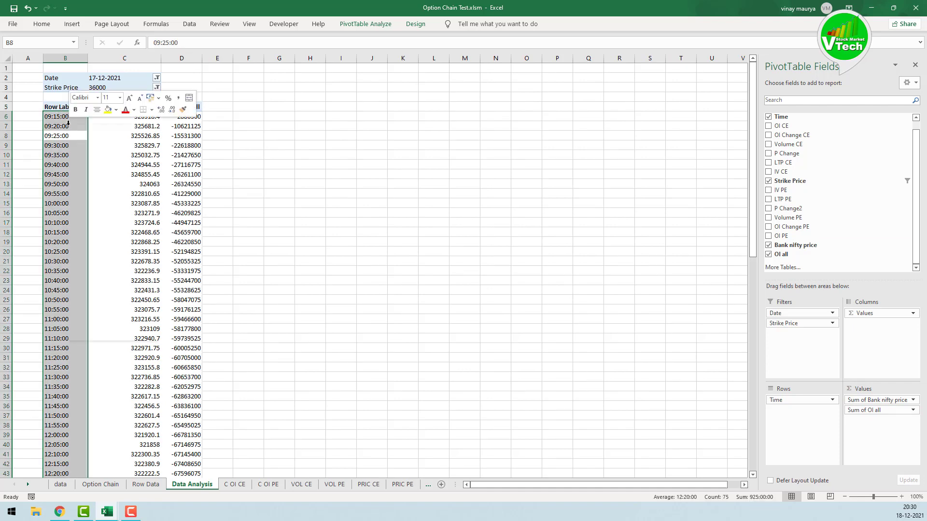
left_click(95, 147)
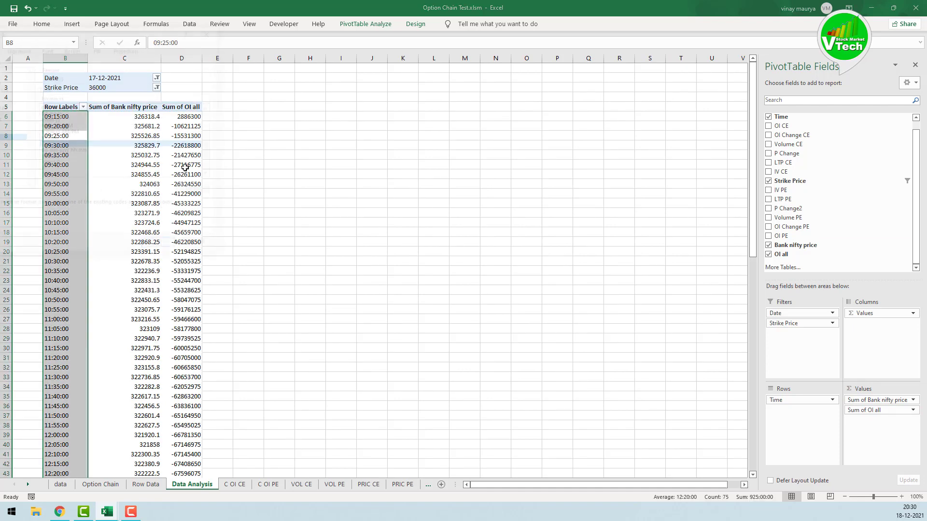
left_click_drag(73, 33, 376, 84)
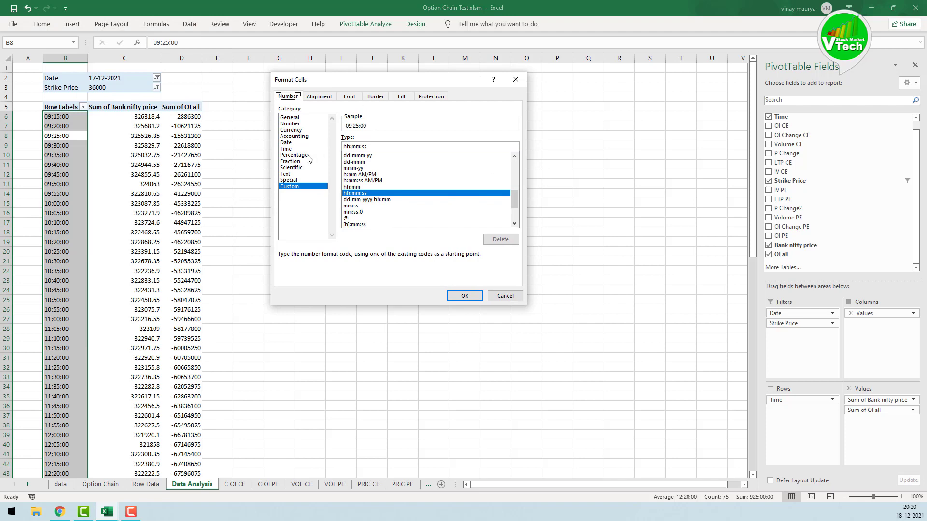
left_click(289, 148)
left_click(359, 177)
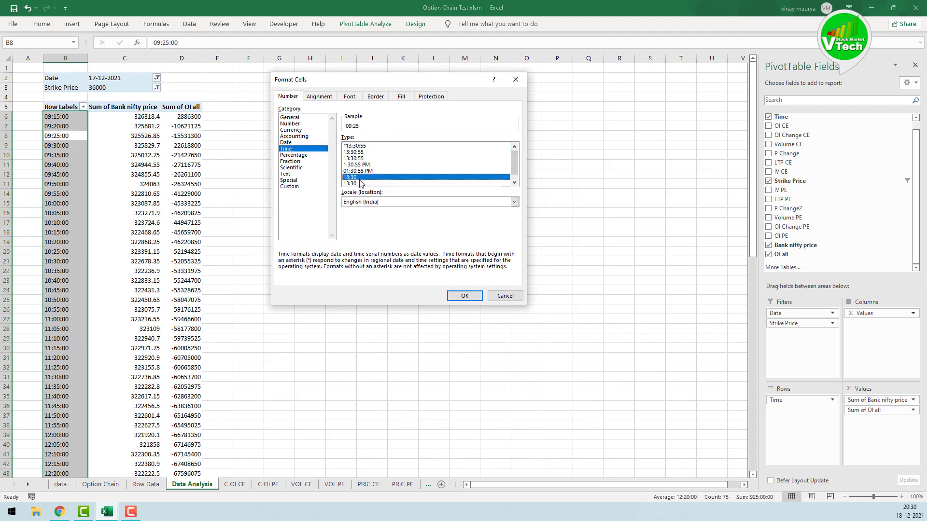
left_click(464, 295)
left_click(67, 118)
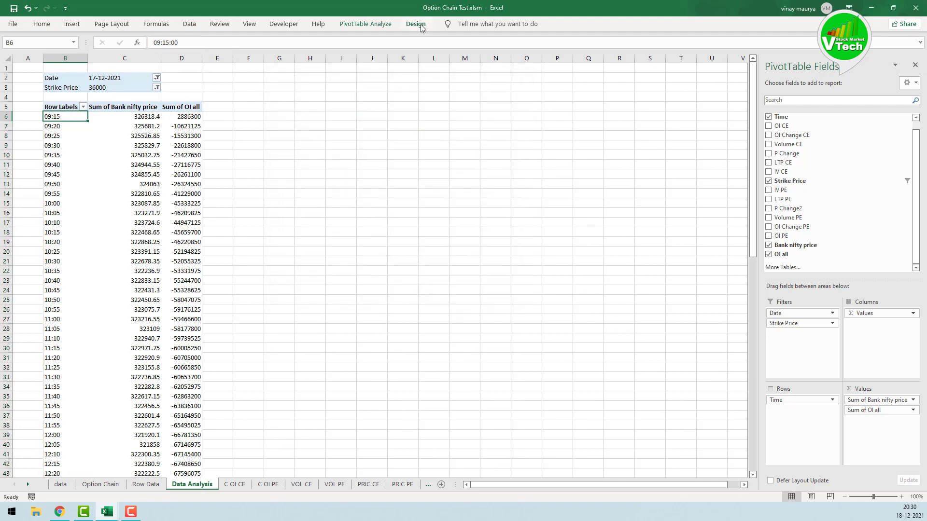
Turn off subtotals and the grand totals for rows and columns in the Data Analysis PivotTable, and deselect the table
left_click(415, 24)
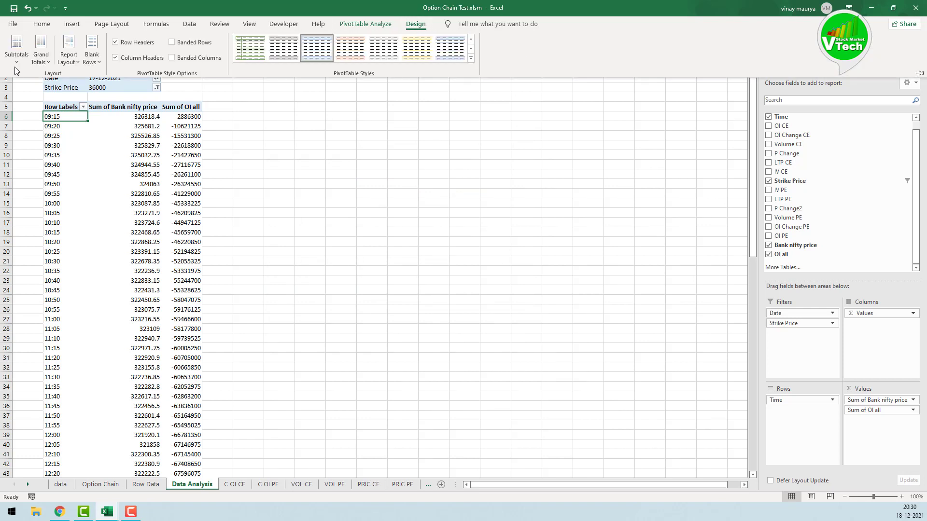
left_click(15, 67)
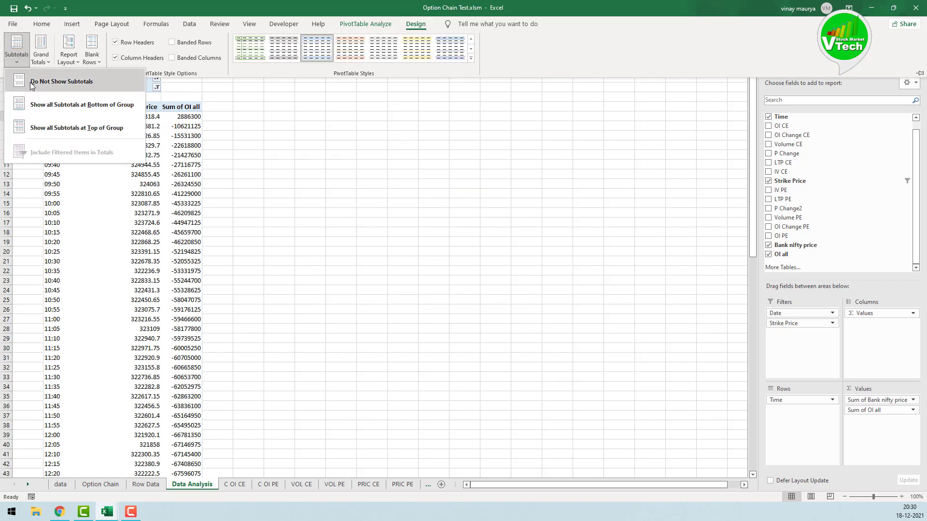
left_click(32, 82)
left_click(41, 50)
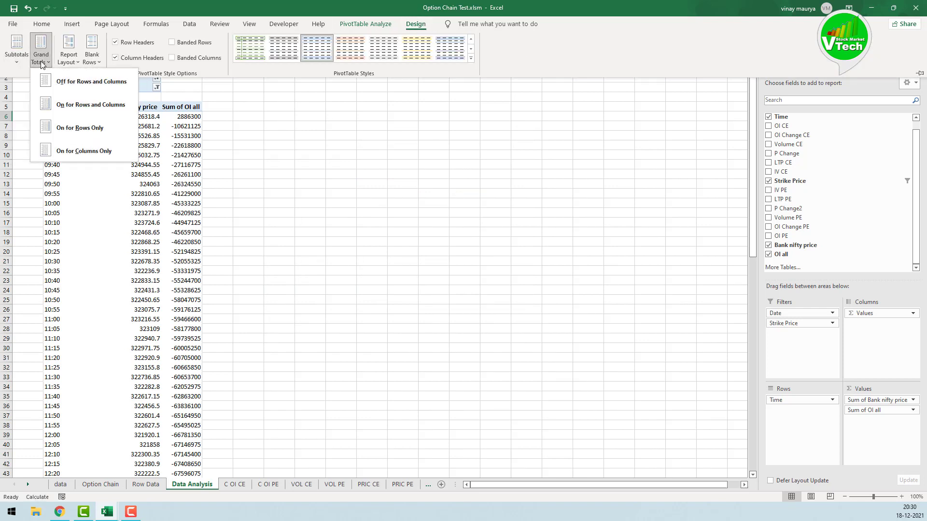
left_click(62, 82)
key("ctrl+F1")
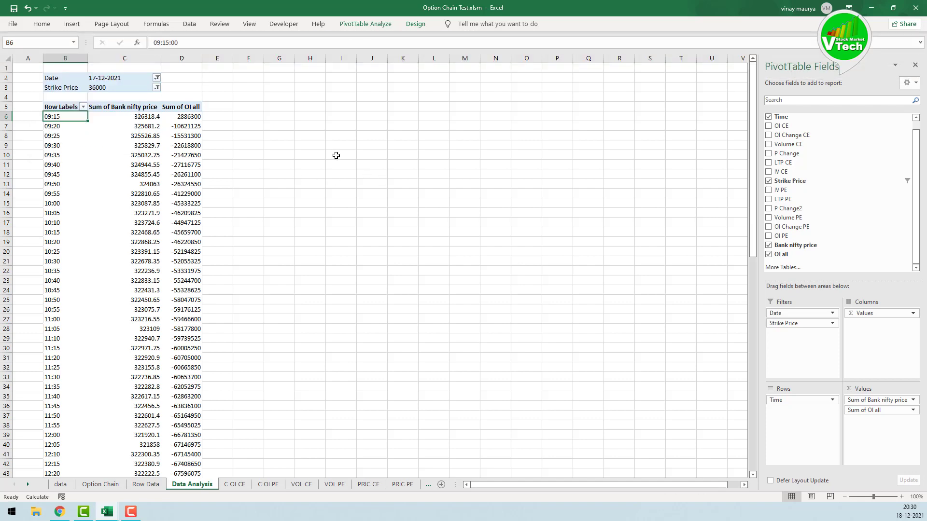
left_click(234, 116)
scroll(288, 261, "down", 11)
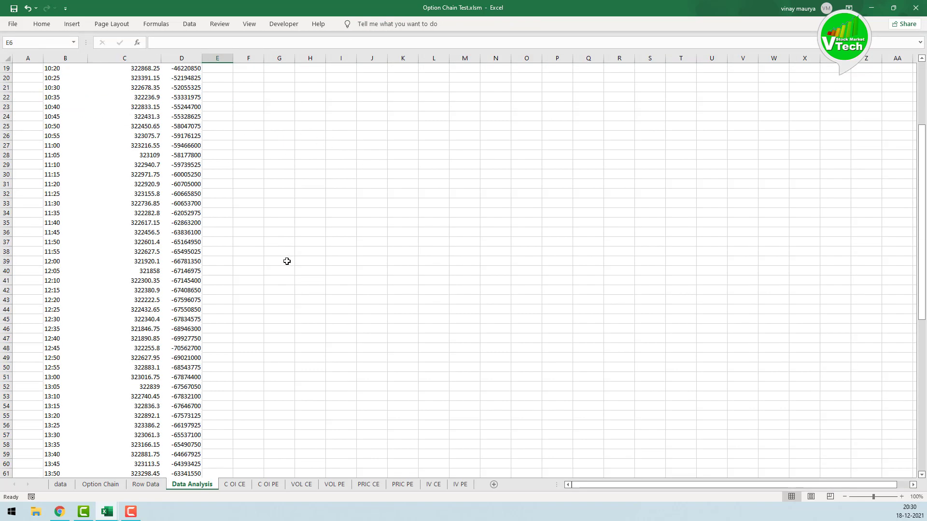
scroll(286, 261, "down", 8)
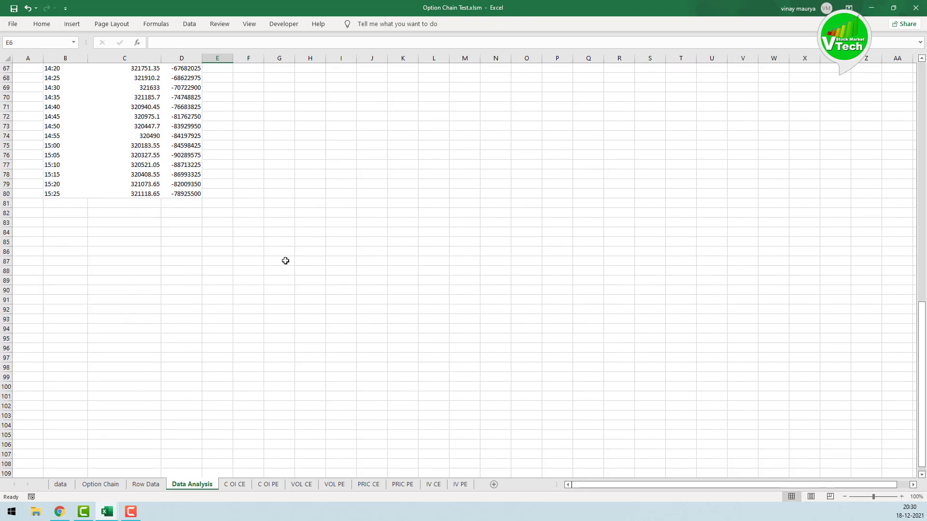
scroll(285, 259, "up", 19)
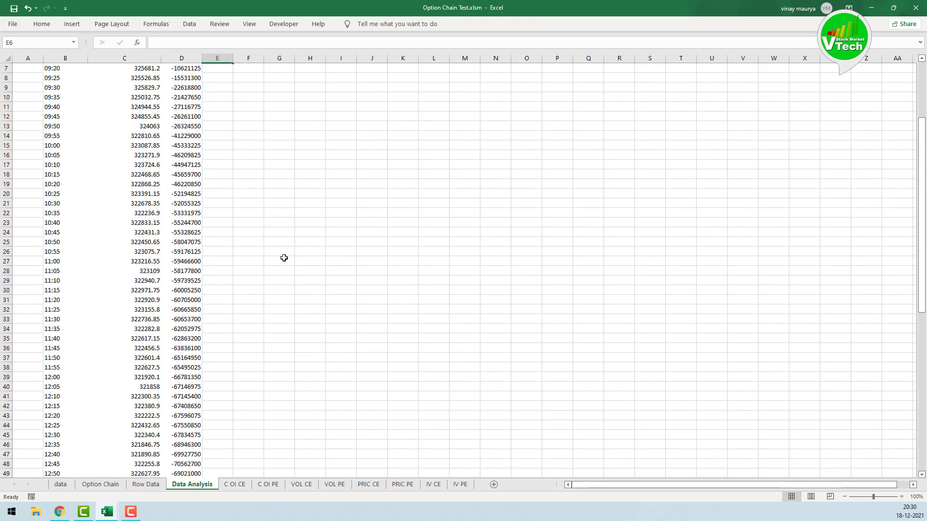
scroll(283, 257, "up", 1)
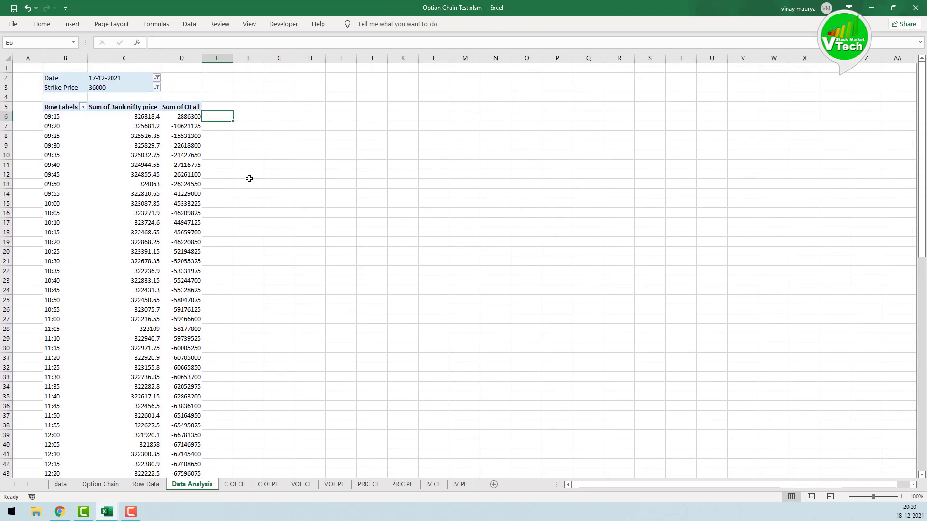